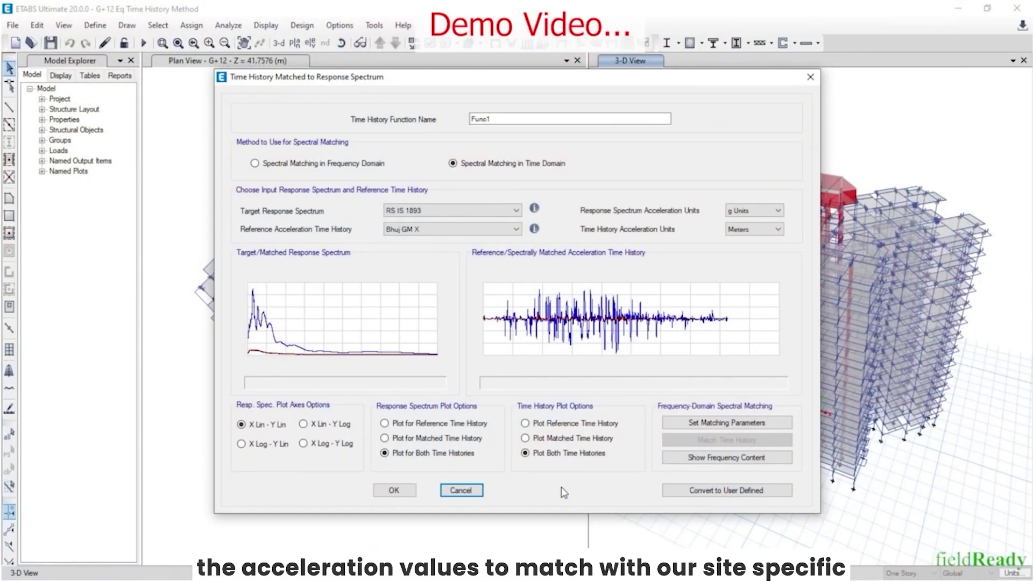
Enlarge the matched spectrum plot for Func1 (RS IS 1893, Bhuj GM X)
double_click(343, 317)
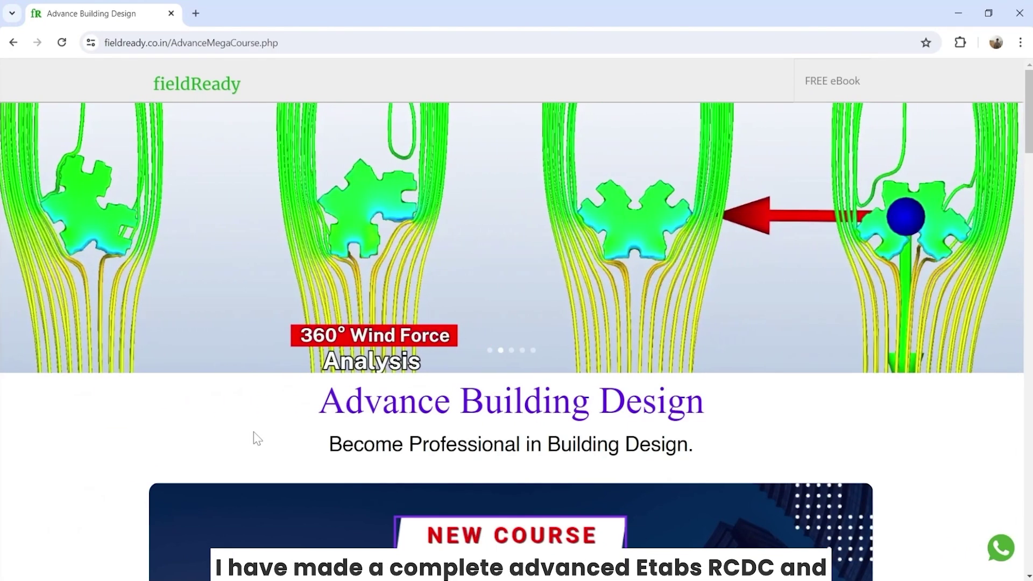
Open the Demo Lectures and course index, briefly starting then pausing the demo video
scroll(189, 445, down, 14)
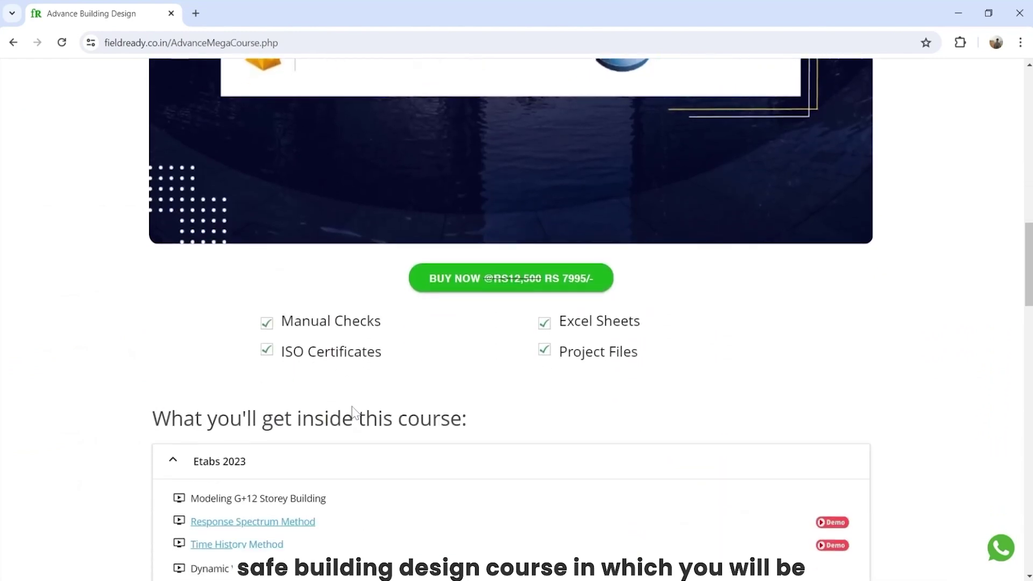
scroll(353, 414, down, 6)
click(493, 415)
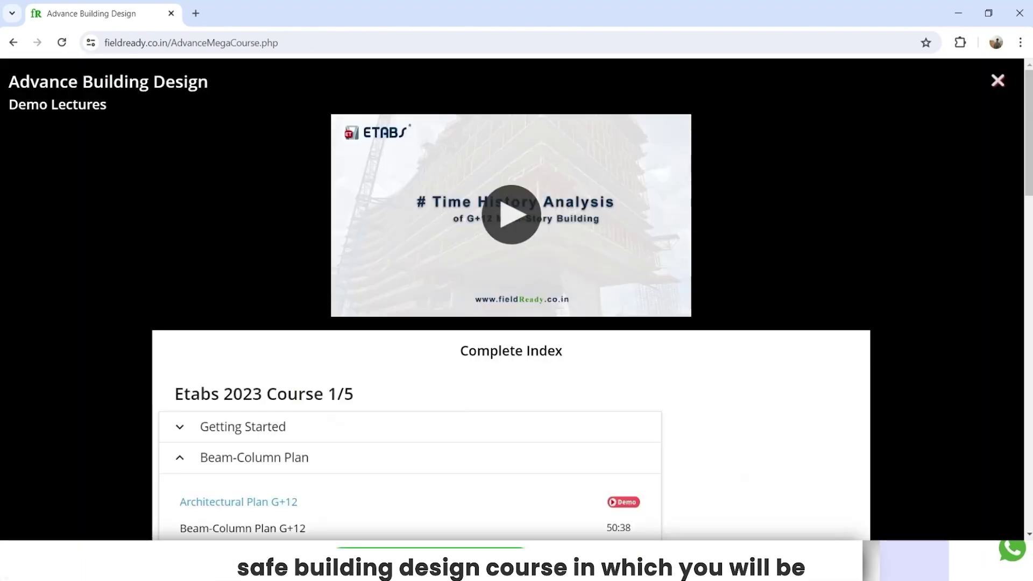
click(25, 303)
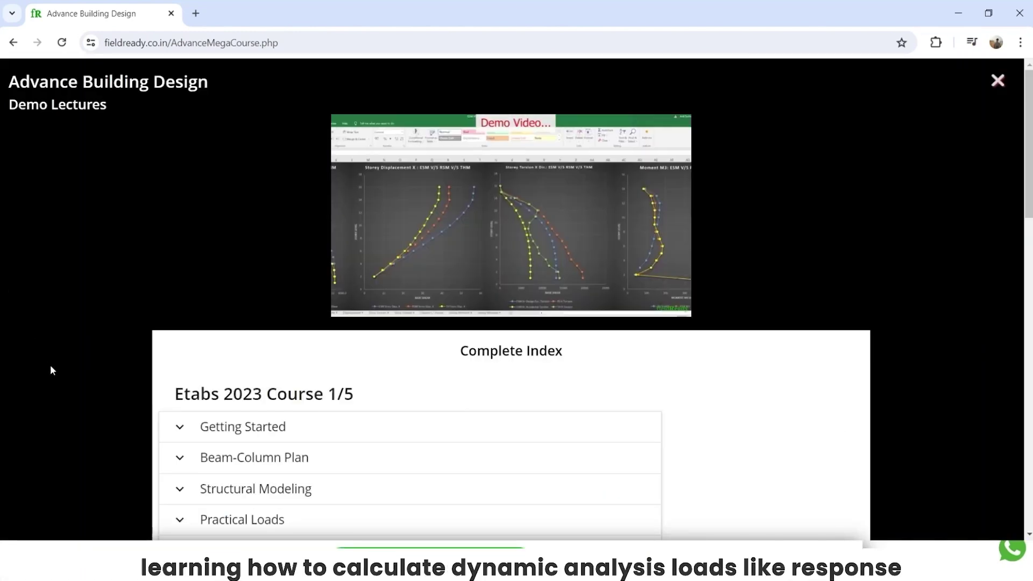
key(space)
Expand the Response Spectrum, Time History, Wind Static, Wind Dynamic and Dynamic Wind Loading index sections
scroll(134, 389, down, 5)
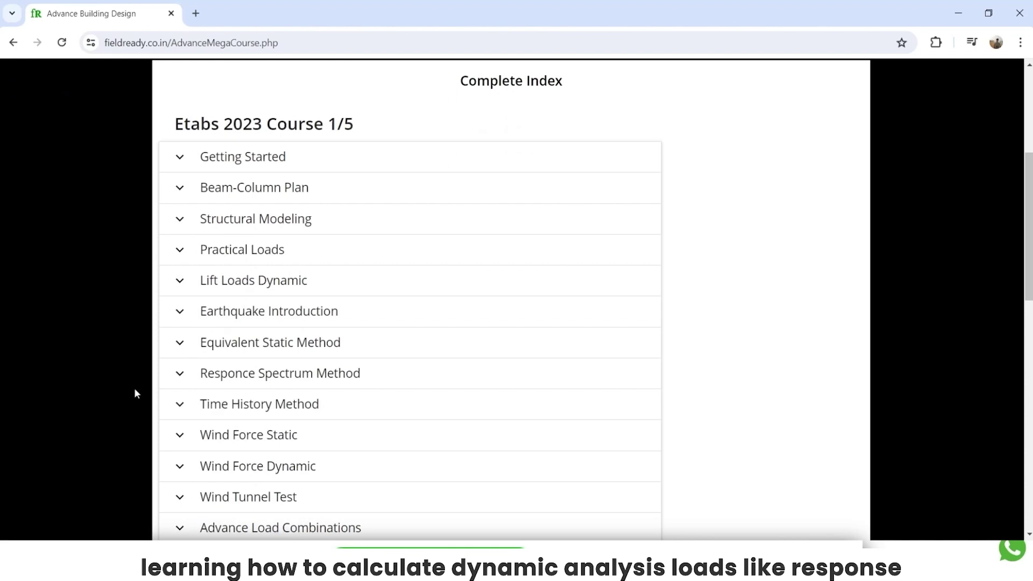
scroll(134, 389, down, 2)
click(236, 239)
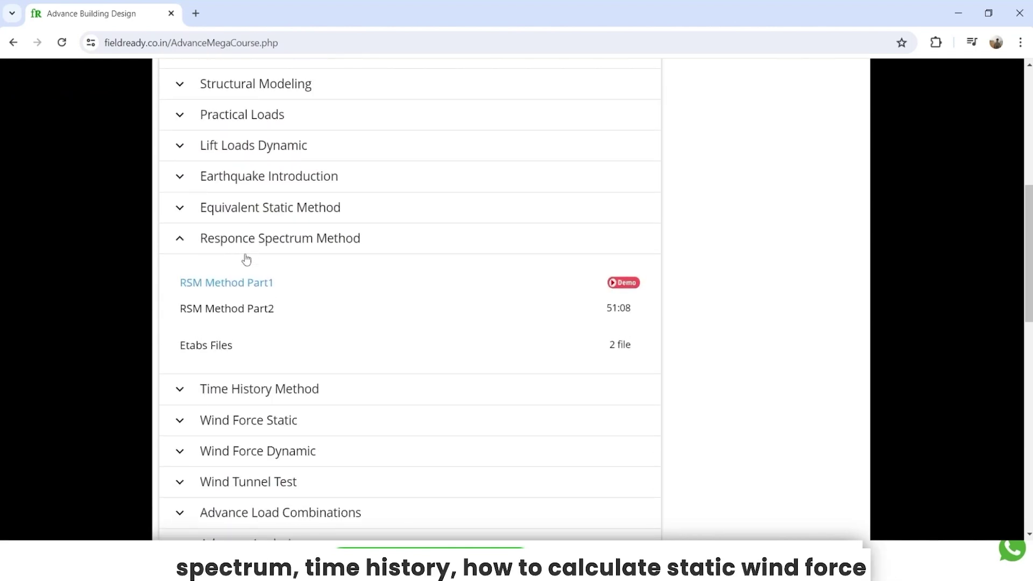
scroll(245, 258, down, 2)
click(243, 257)
scroll(233, 333, down, 3)
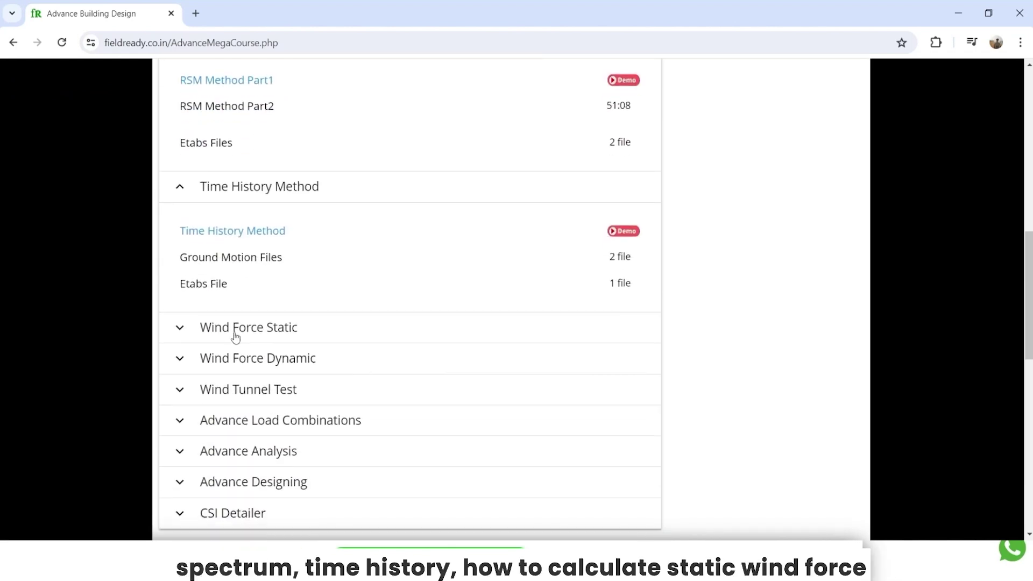
click(233, 263)
scroll(254, 307, down, 1)
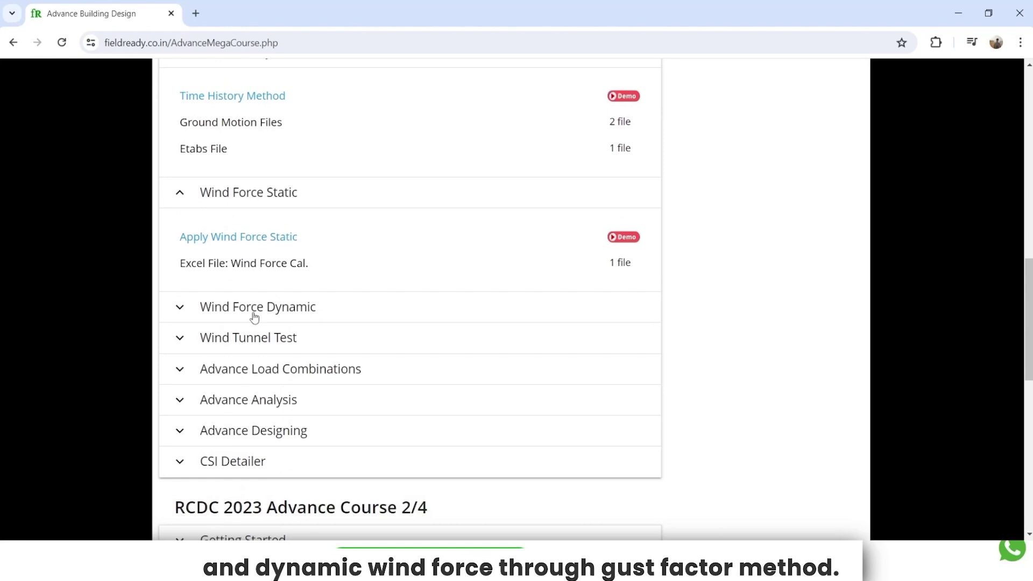
click(254, 305)
scroll(231, 309, down, 1)
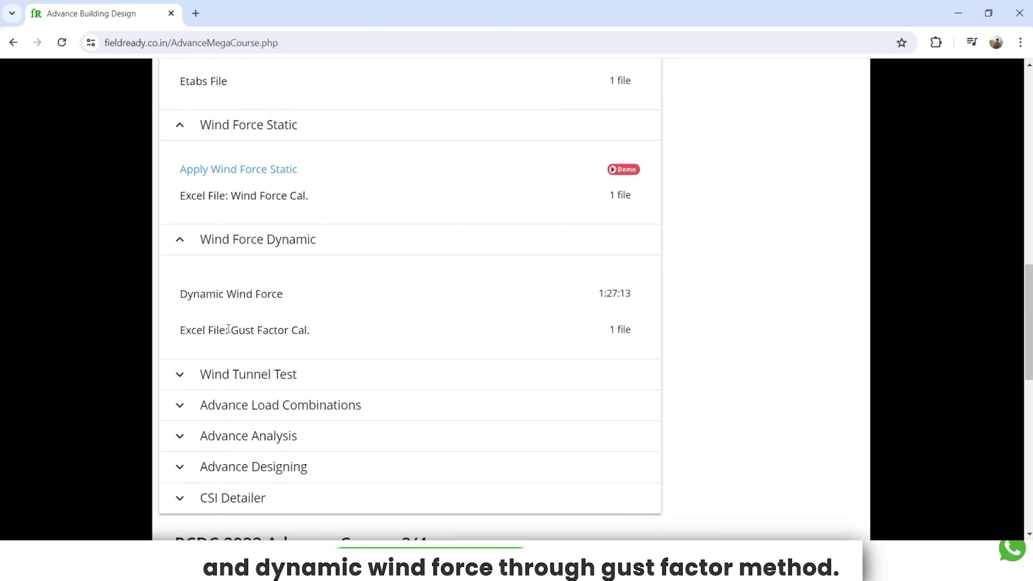
drag(182, 330, 313, 335)
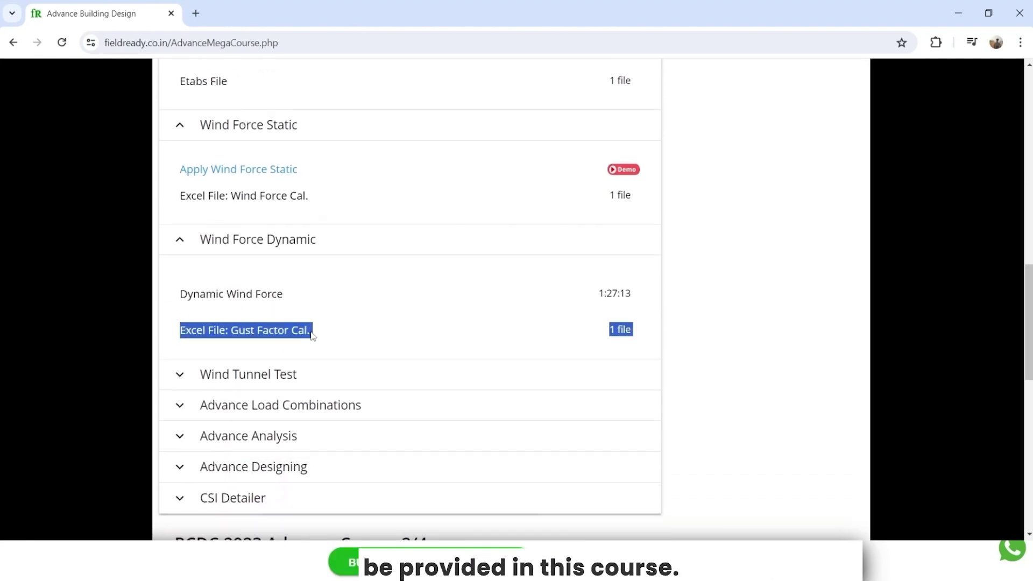
click(280, 331)
scroll(279, 331, down, 4)
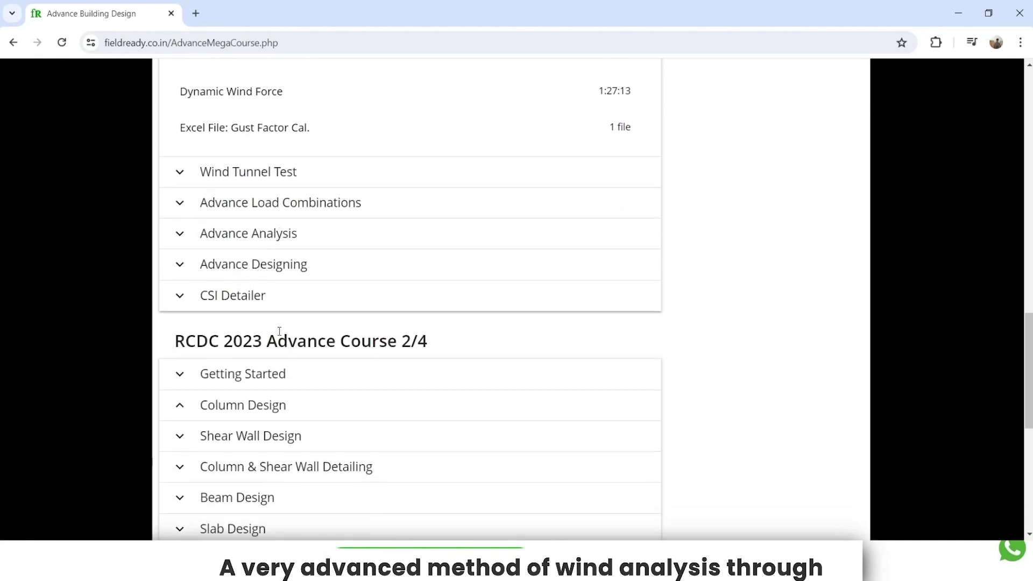
scroll(280, 339, down, 8)
click(226, 453)
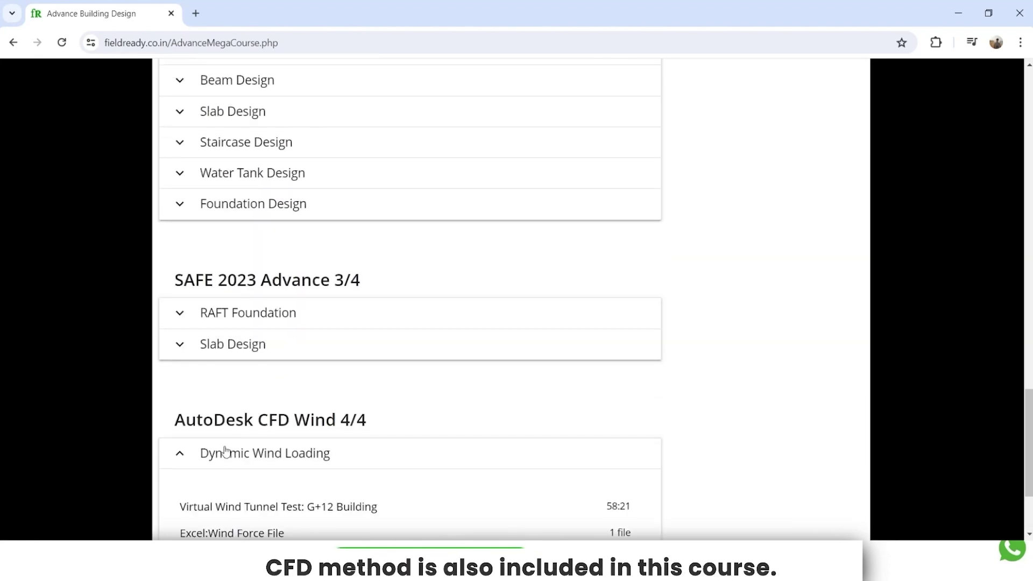
scroll(202, 418, down, 3)
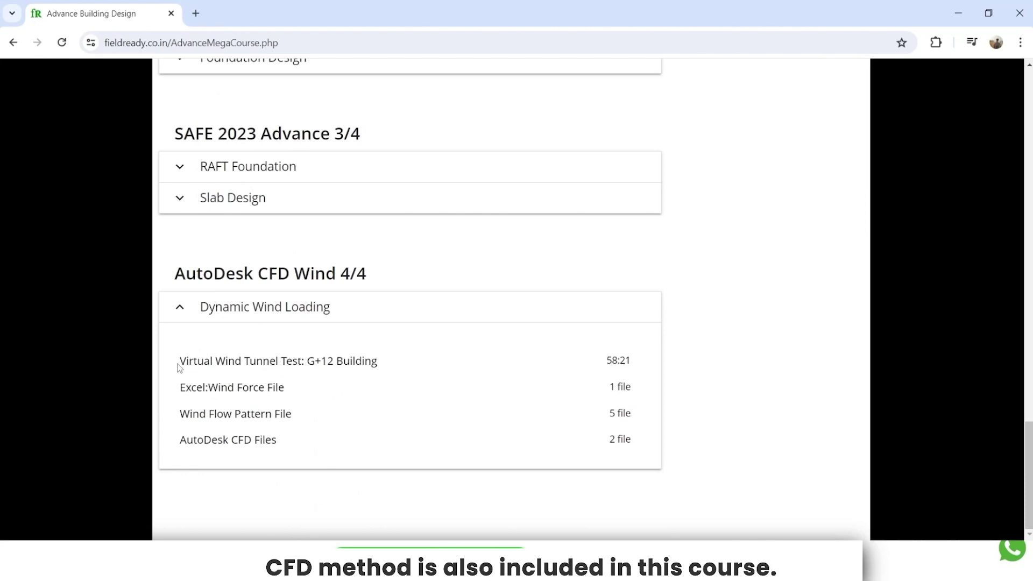
drag(180, 368, 380, 362)
scroll(321, 438, up, 8)
drag(175, 183, 417, 186)
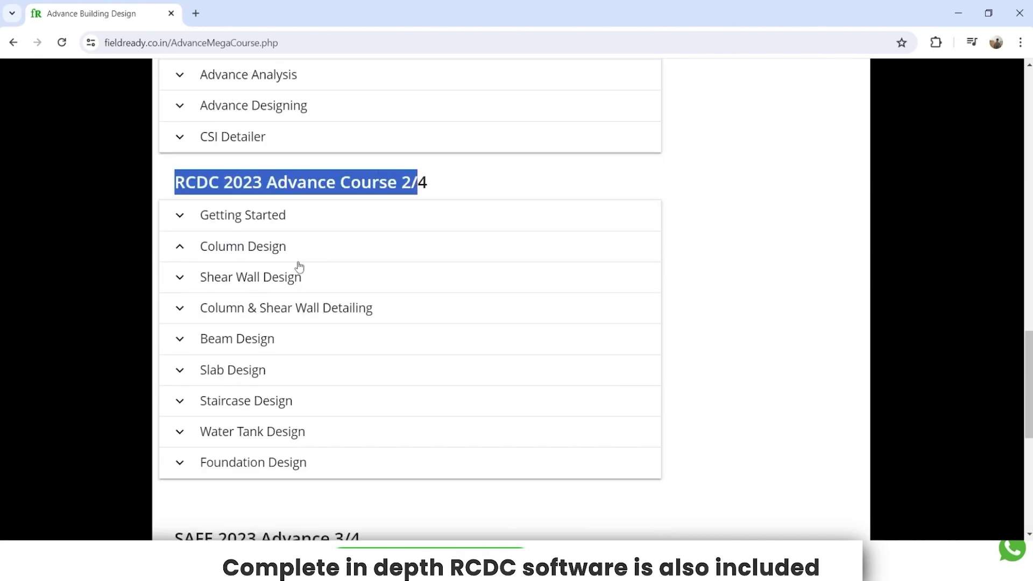
Expand the Column, Shear Wall, Detailing, Staircase, Water Tank, Foundation, RAFT and SAFE Slab sections
click(182, 253)
scroll(186, 320, down, 3)
click(184, 293)
scroll(180, 317, down, 2)
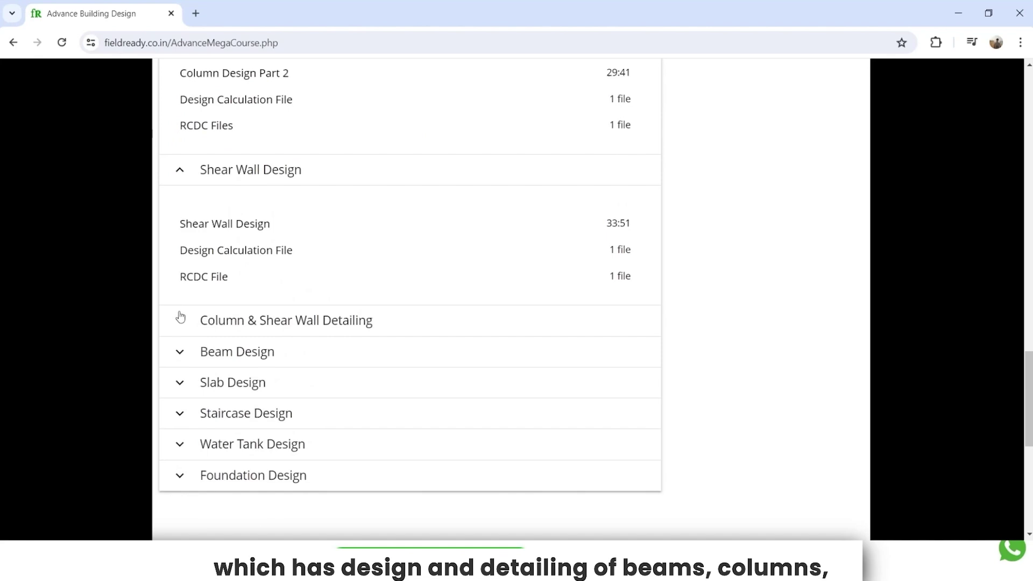
click(182, 305)
scroll(179, 328, down, 4)
click(182, 312)
scroll(182, 346, down, 2)
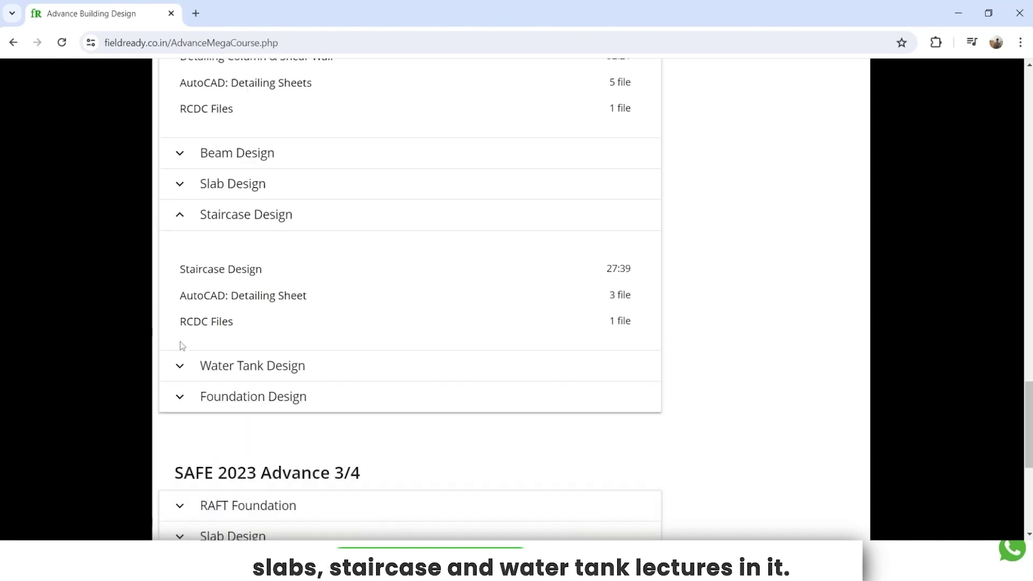
click(183, 345)
scroll(182, 347, down, 2)
click(183, 346)
scroll(183, 348, down, 3)
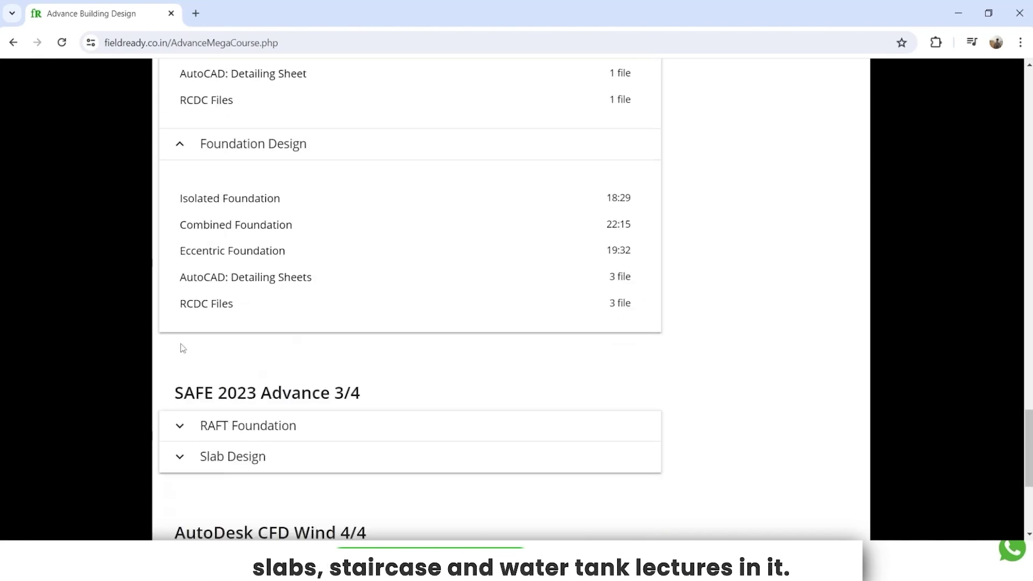
scroll(181, 347, down, 3)
click(180, 291)
scroll(181, 323, down, 2)
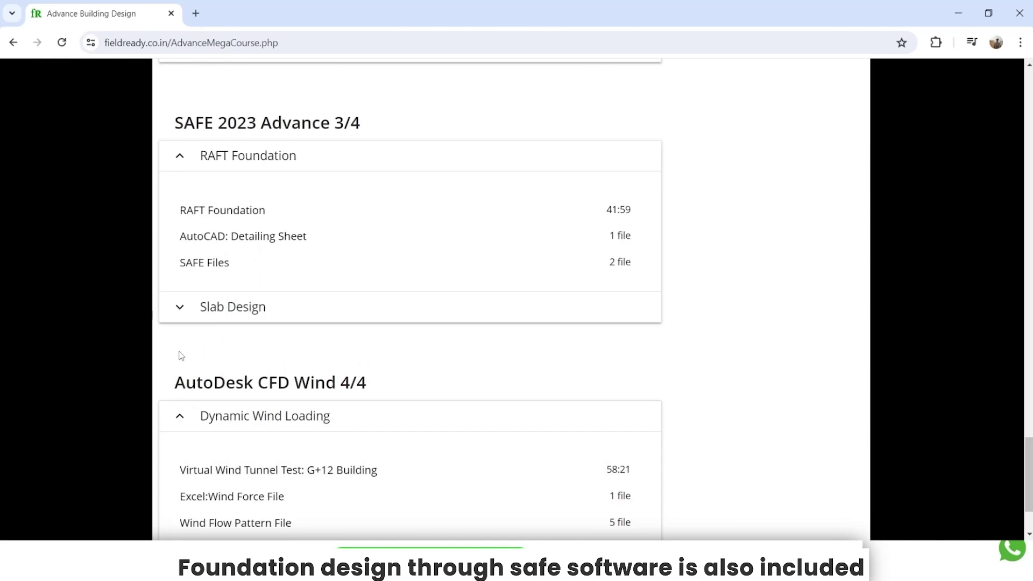
click(180, 306)
scroll(178, 341, down, 2)
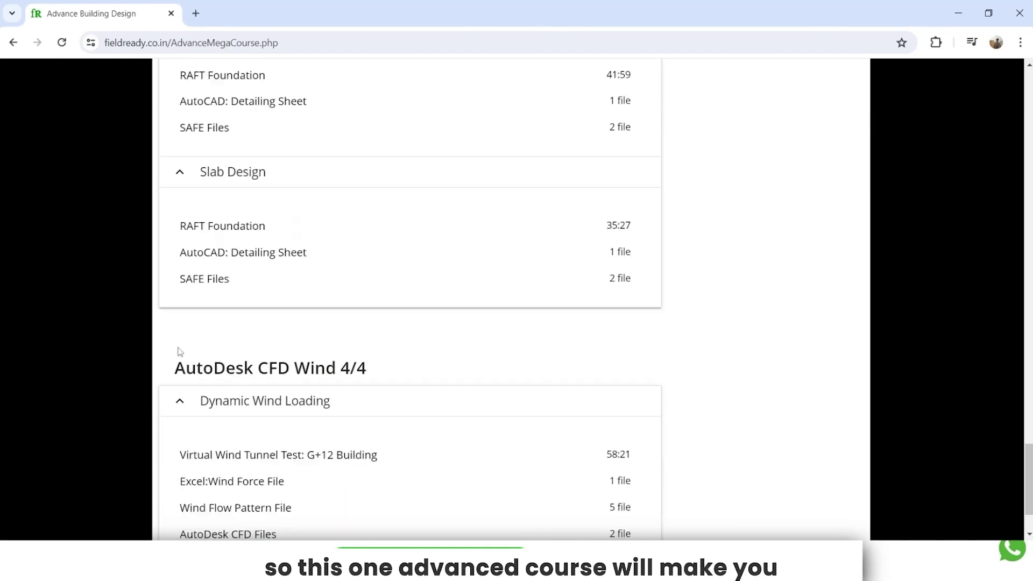
Return to the top of the page and resume the demo video
scroll(184, 399, up, 10)
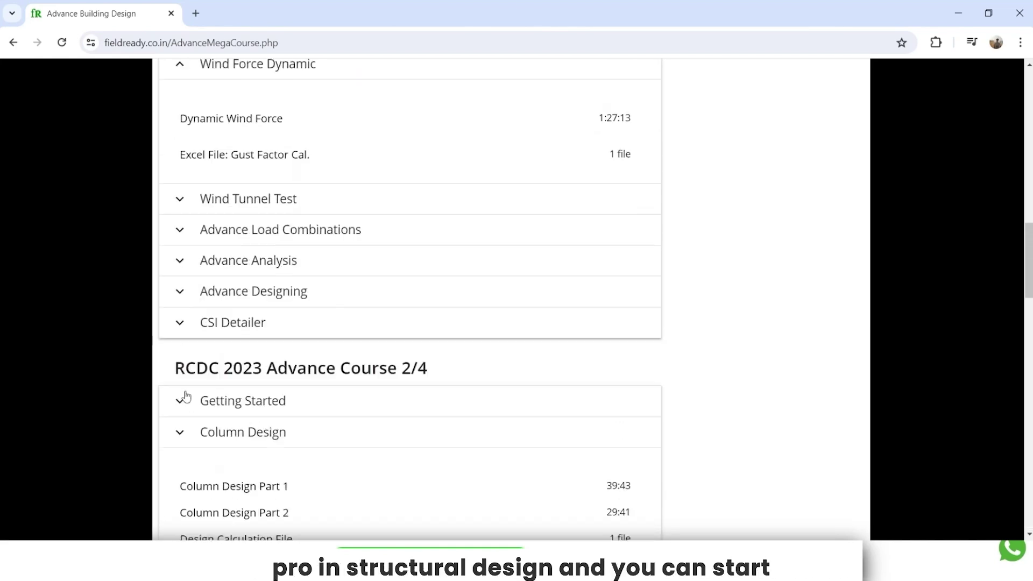
scroll(186, 397, up, 10)
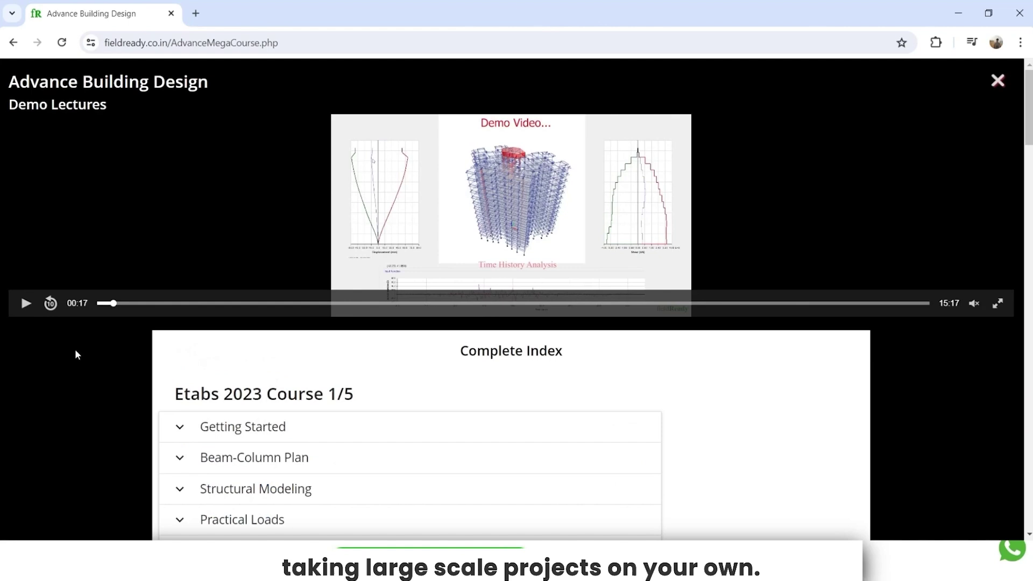
click(26, 304)
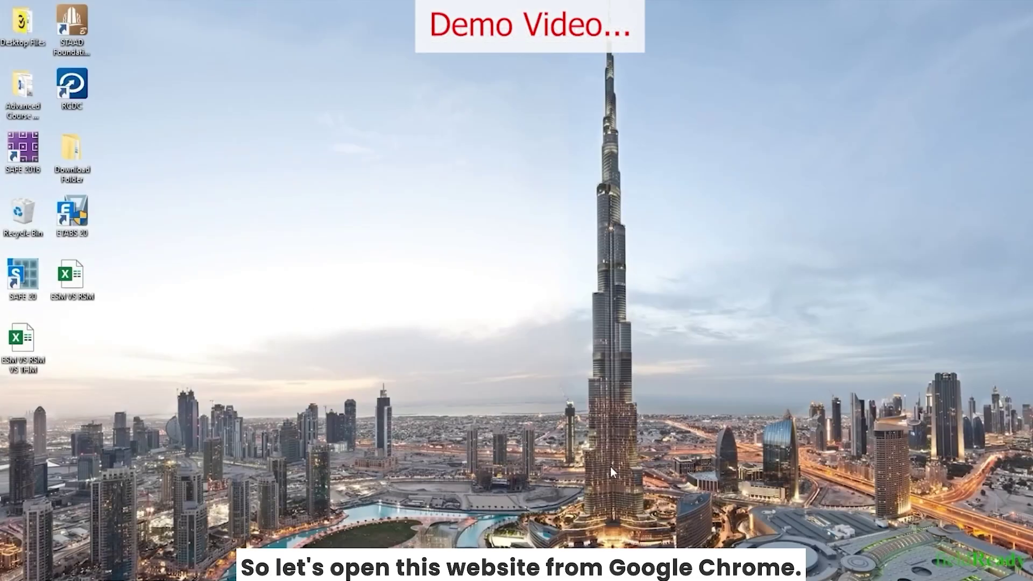
Open the Center for Engineering Strong Motion Data VDC search page and select its address
key(super)
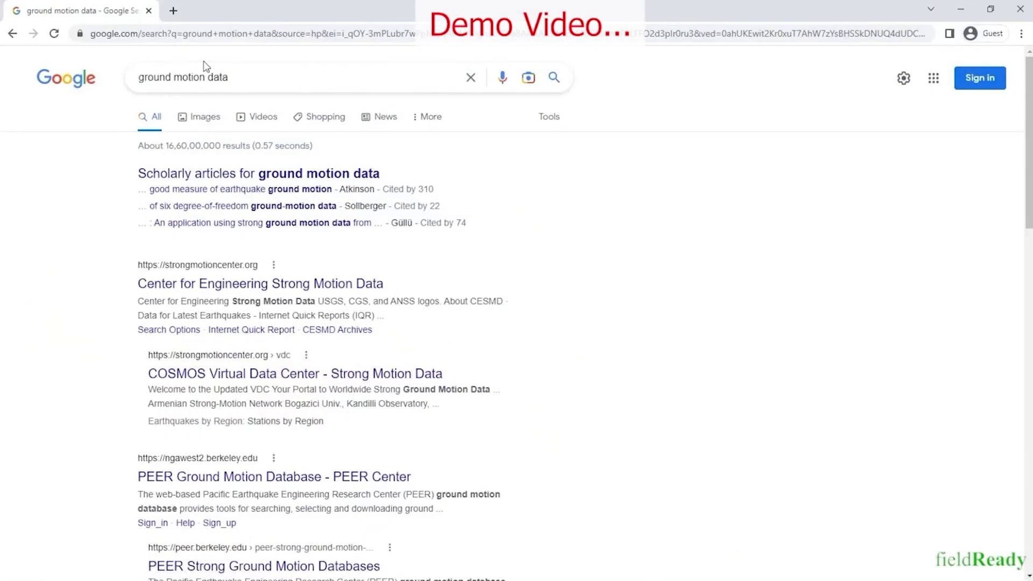
click(183, 290)
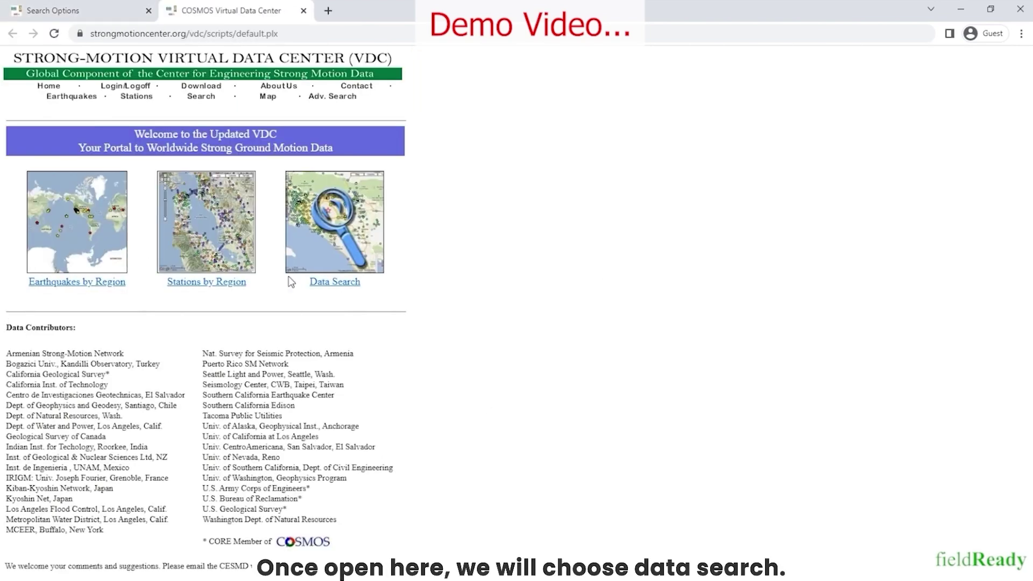
click(343, 291)
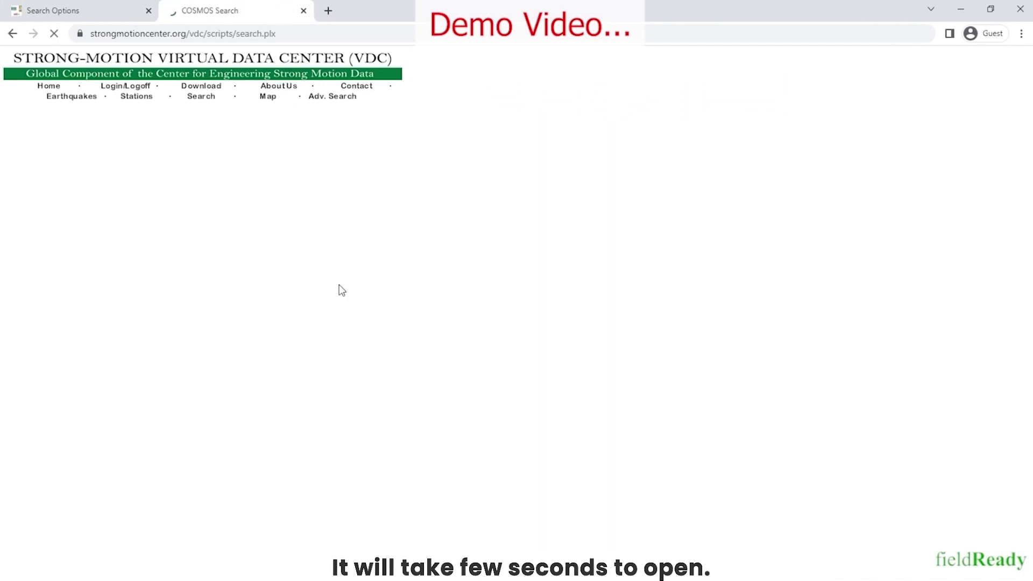
drag(279, 34, 70, 41)
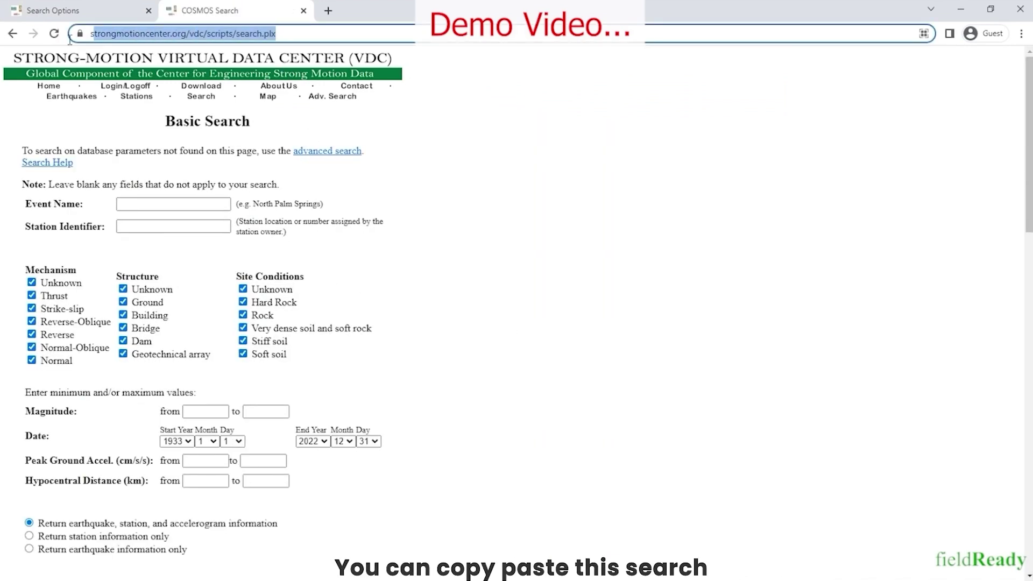
Check the URL saved in the Ground Motion Website Link file, then close the note
key(super)
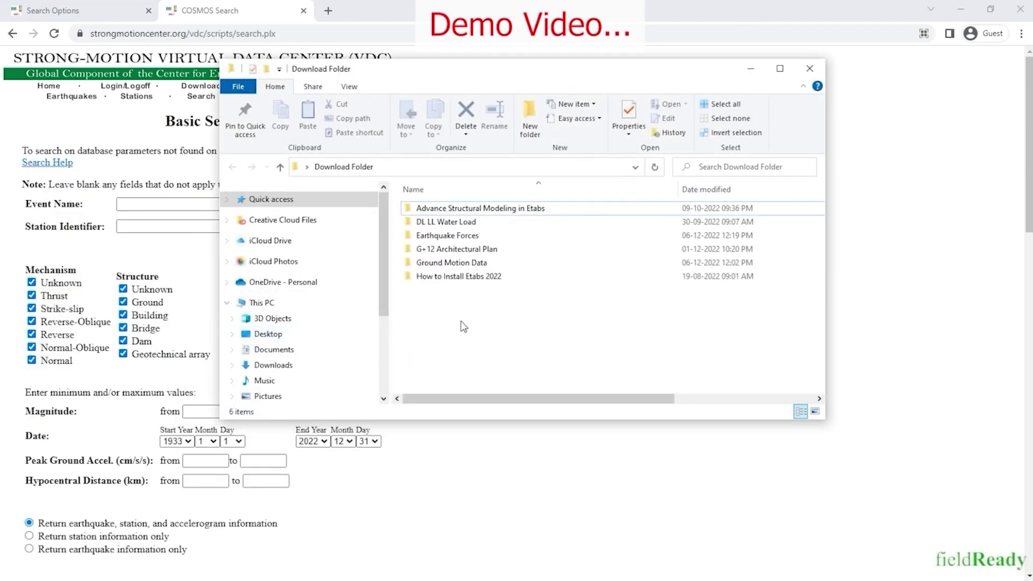
double_click(462, 264)
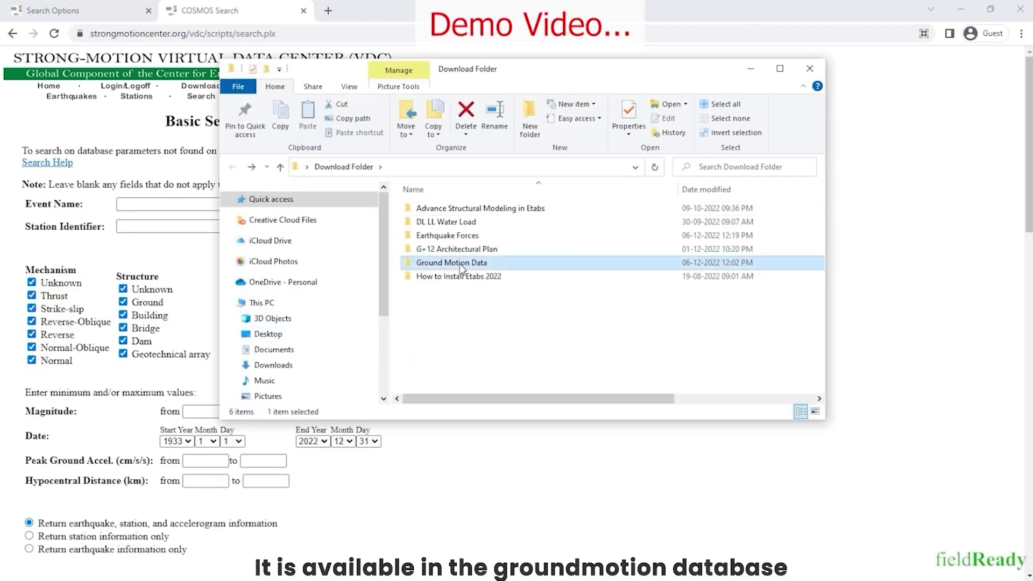
double_click(466, 209)
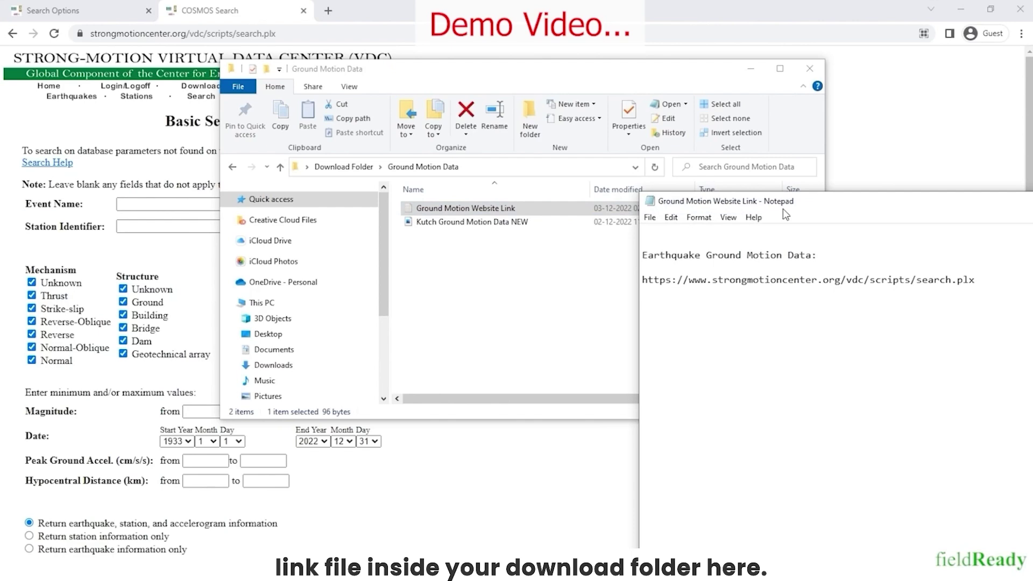
drag(604, 157, 250, 166)
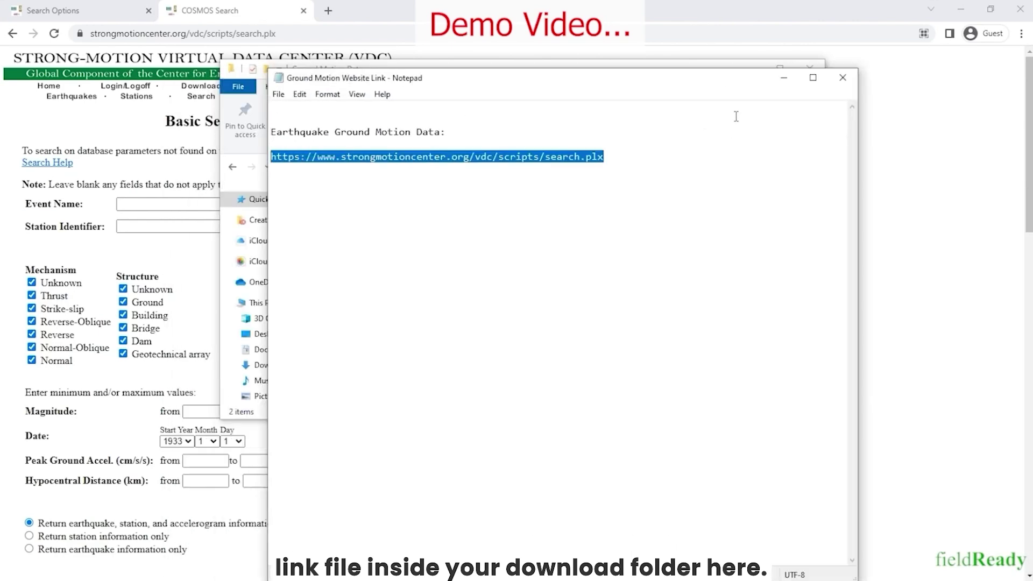
click(843, 79)
Enter bhuj as the Event Name and remove India from the Station Identifier
click(751, 68)
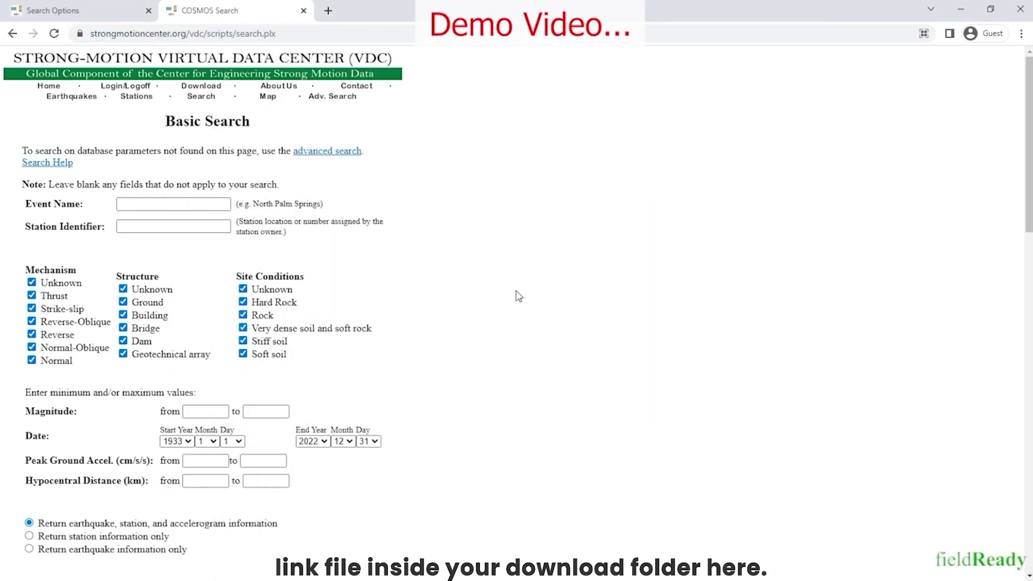
click(185, 204)
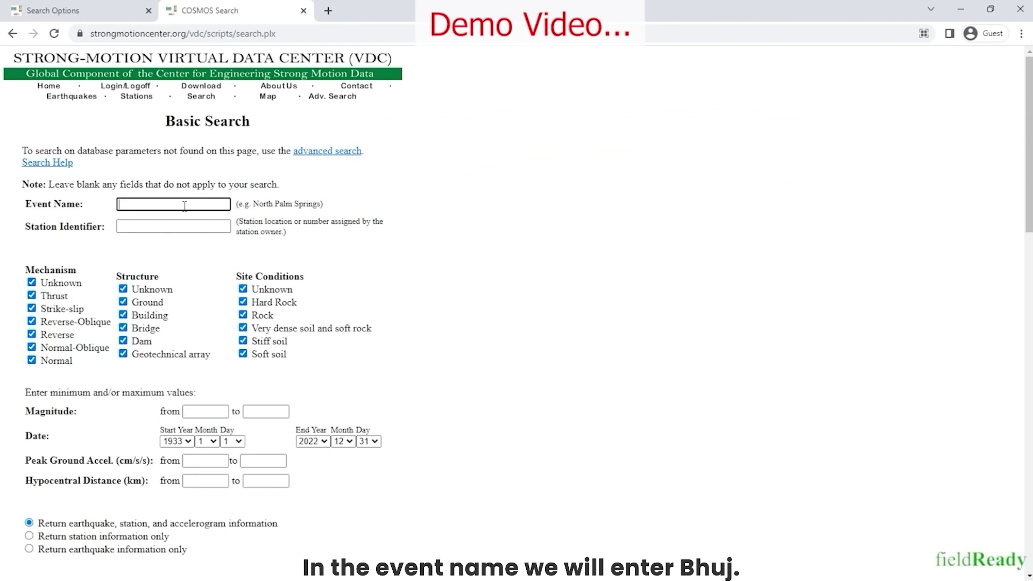
text(bhuj)
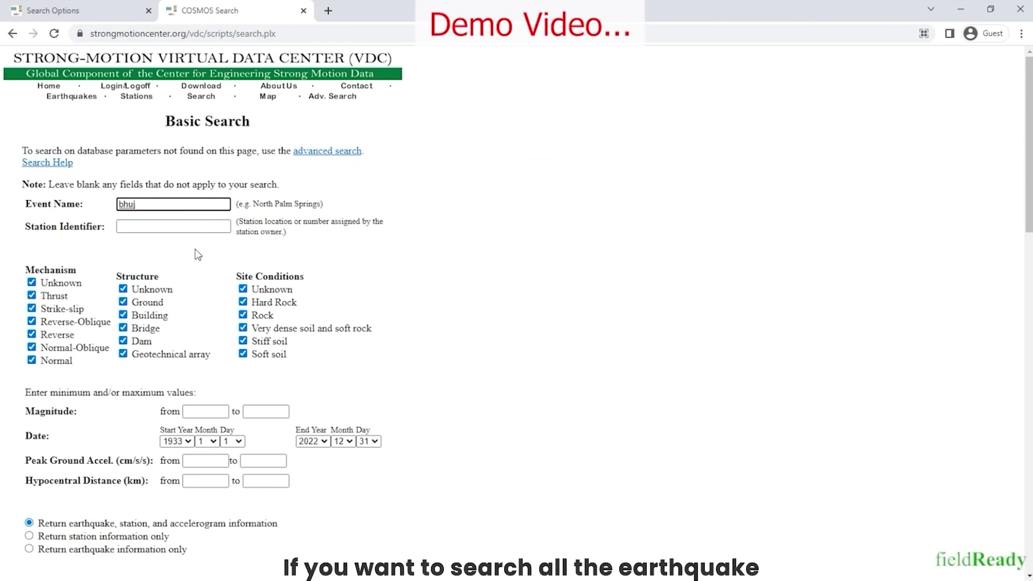
click(139, 227)
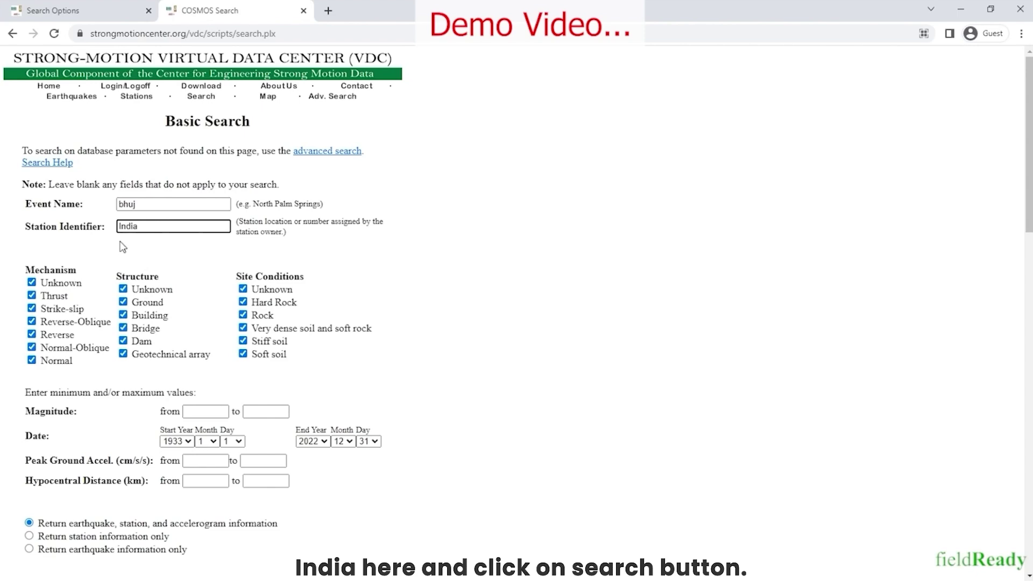
scroll(139, 226, down, 15)
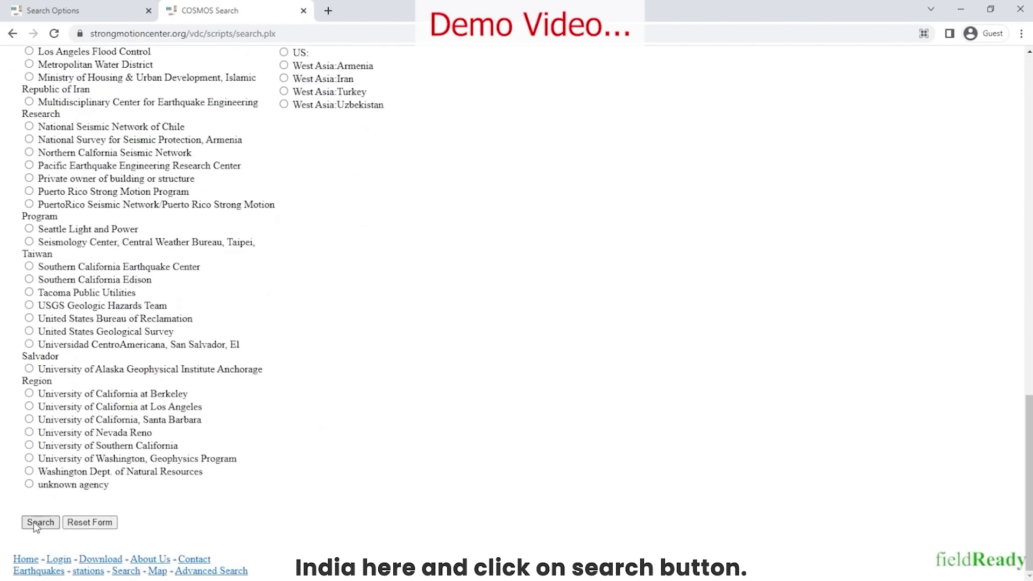
scroll(33, 521, up, 15)
drag(147, 227, 118, 226)
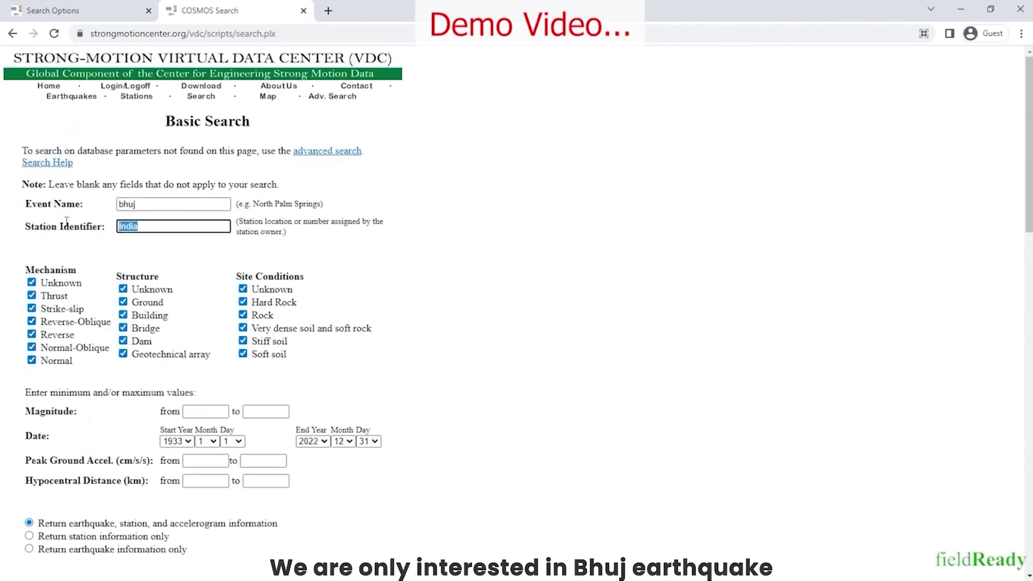
key(BackSpace)
click(461, 295)
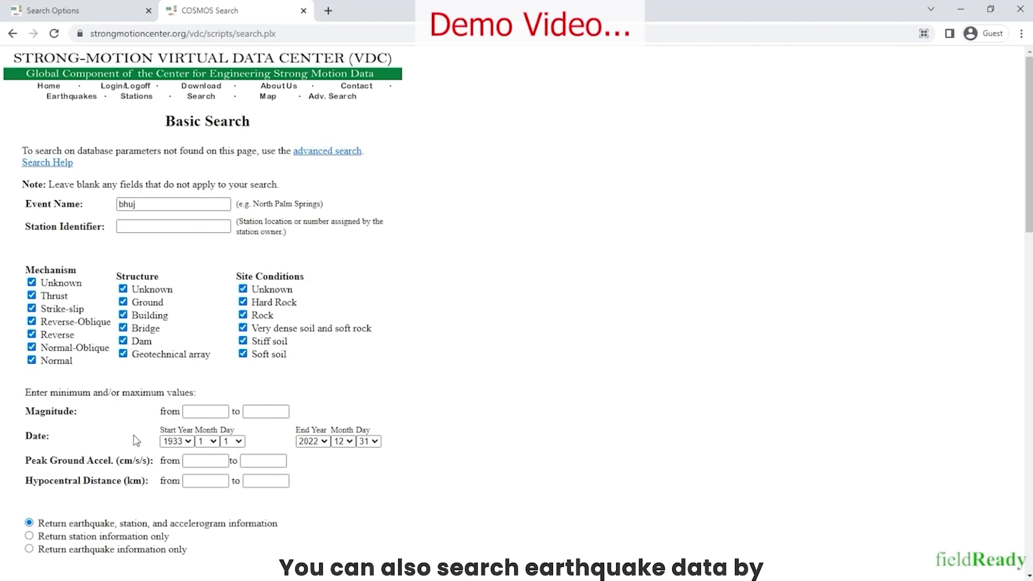
Leave the magnitude and peak acceleration limits at defaults and reach the Search button
scroll(125, 456, down, 1)
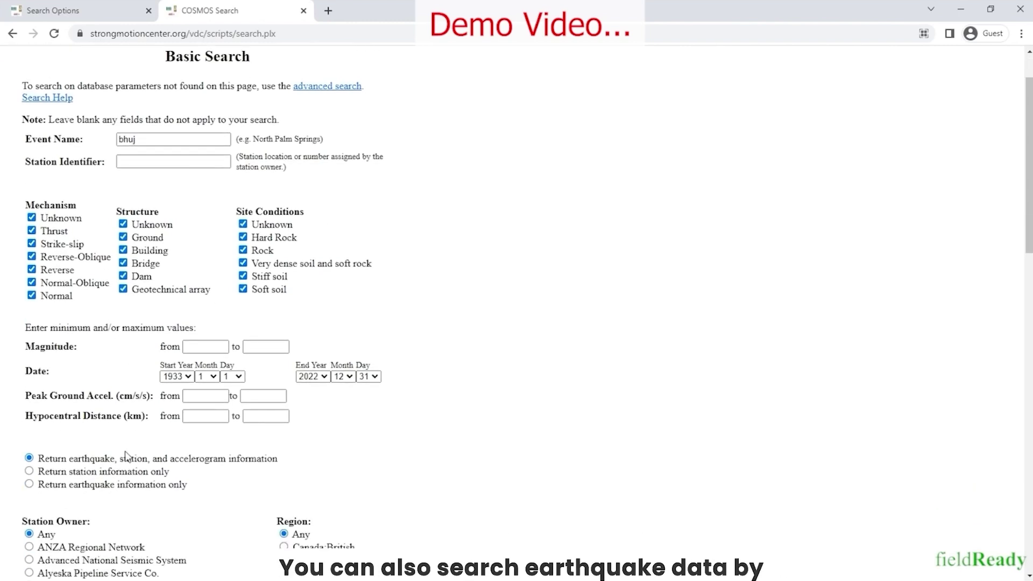
click(205, 347)
click(261, 347)
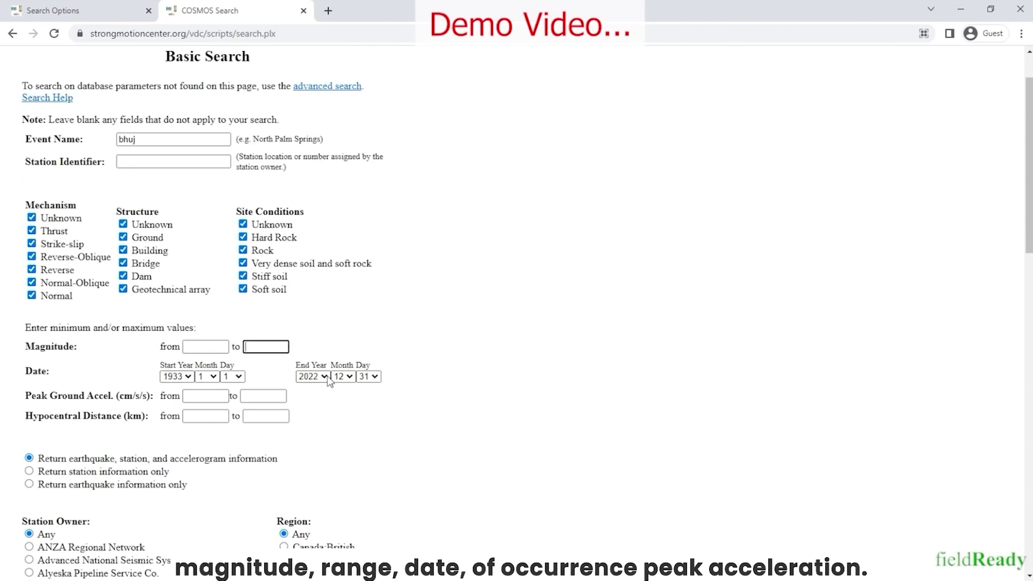
click(263, 396)
scroll(161, 376, down, 3)
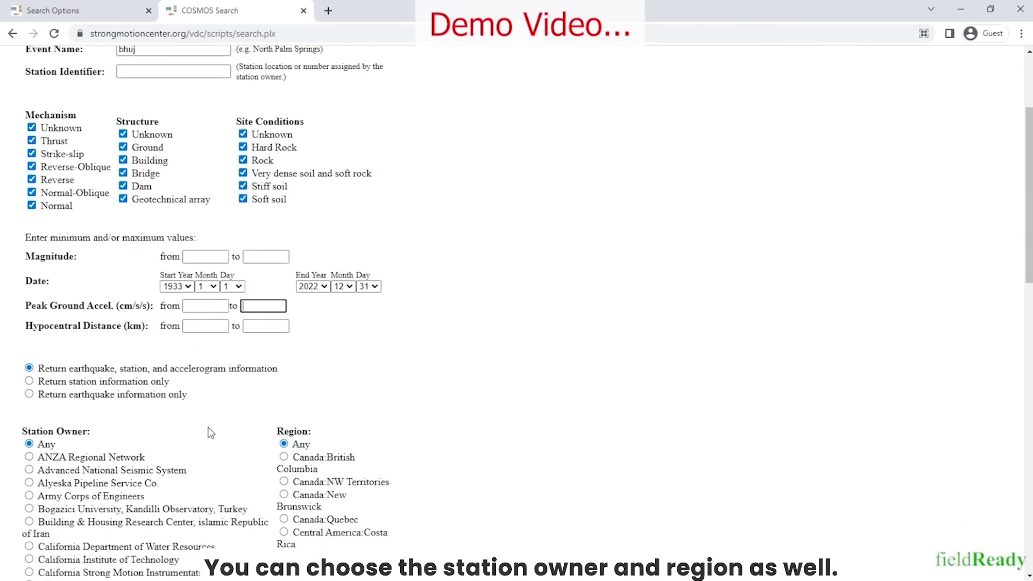
scroll(251, 311, down, 6)
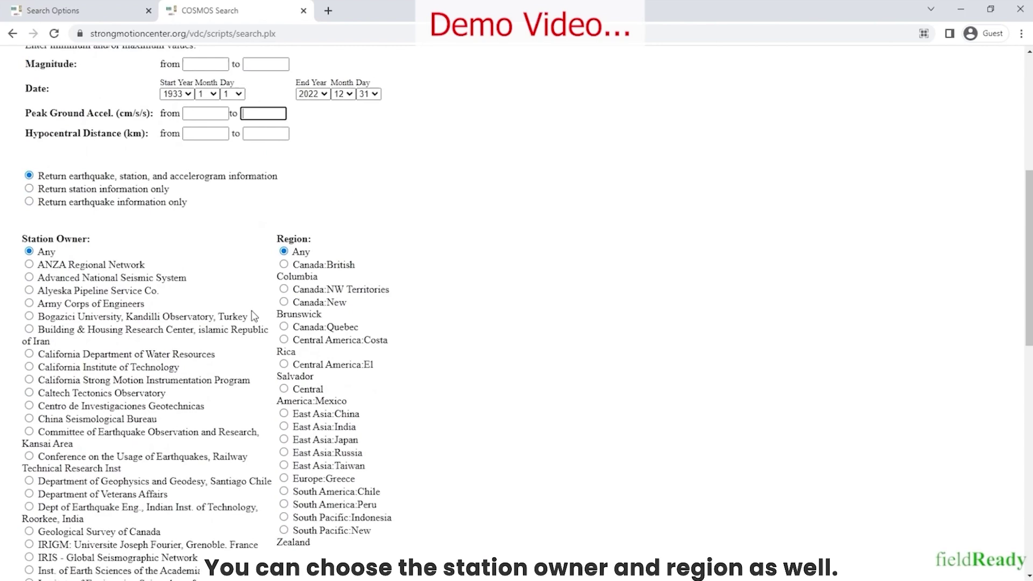
scroll(321, 382, down, 8)
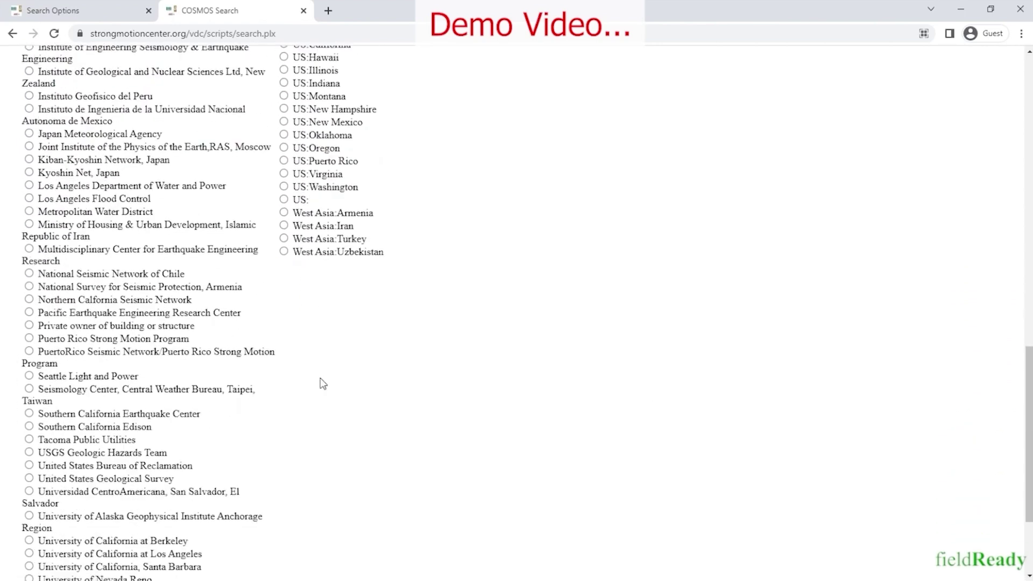
scroll(316, 381, up, 20)
scroll(276, 469, up, 1)
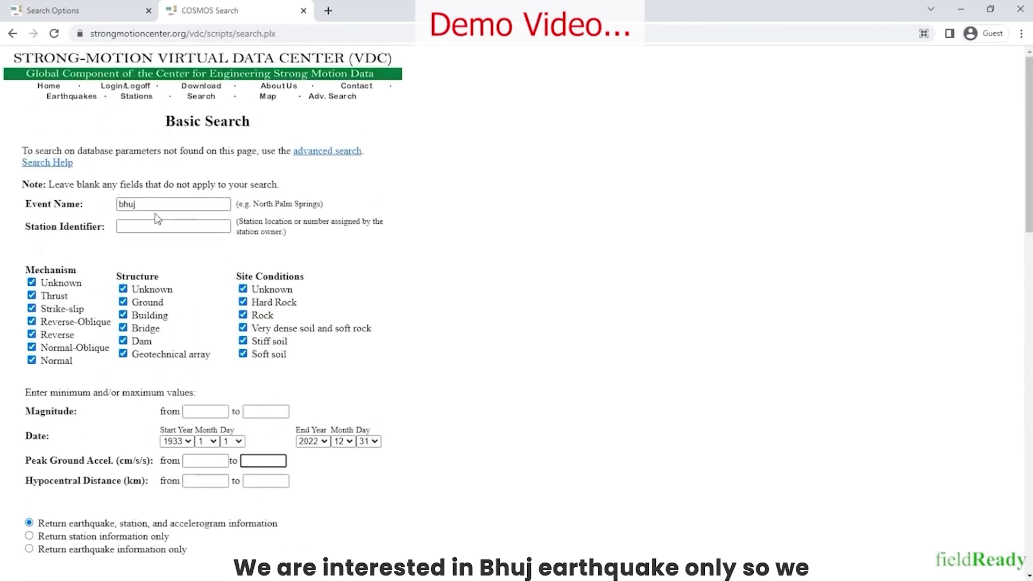
drag(157, 206, 20, 207)
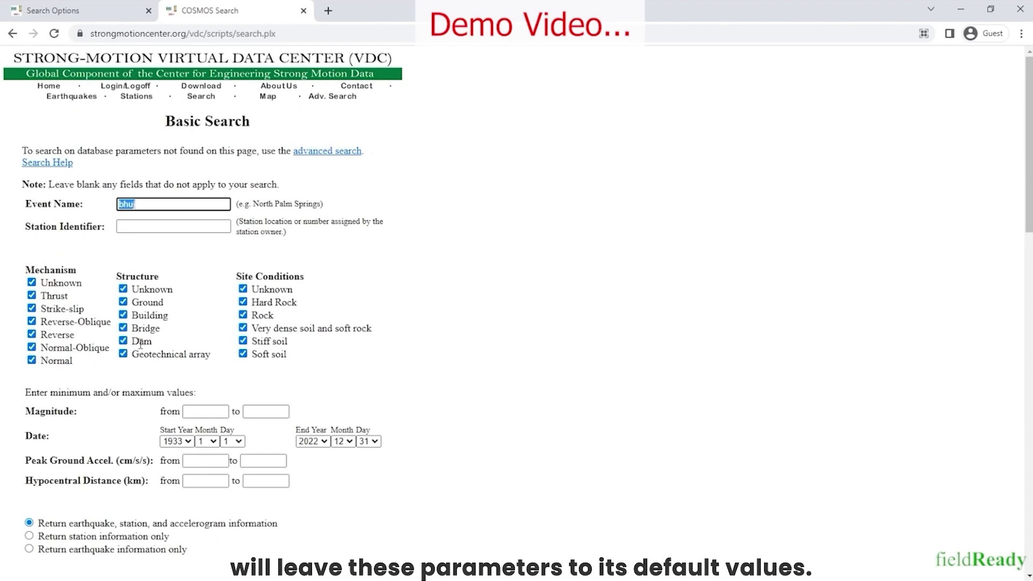
scroll(310, 264, down, 7)
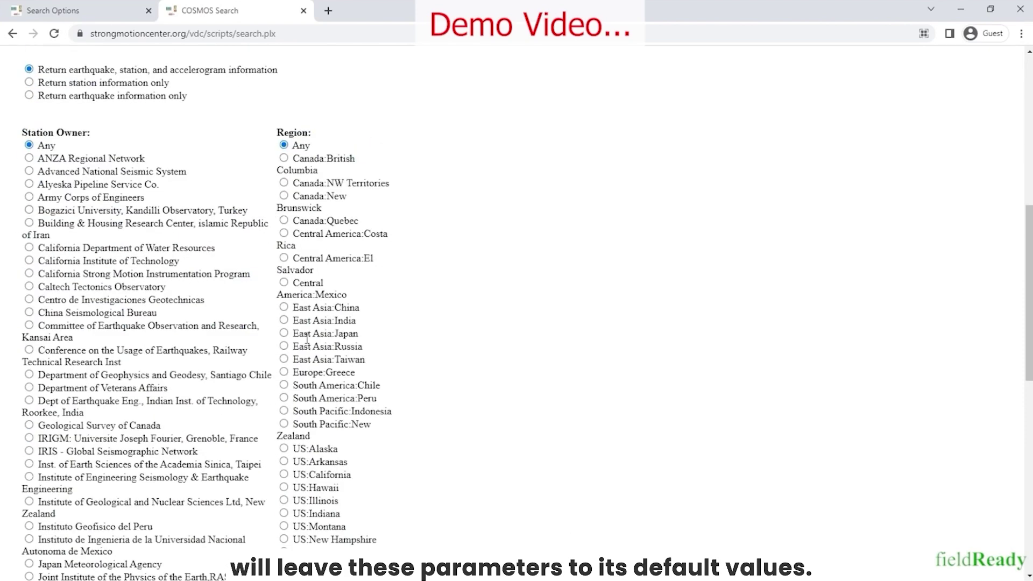
scroll(253, 534, down, 9)
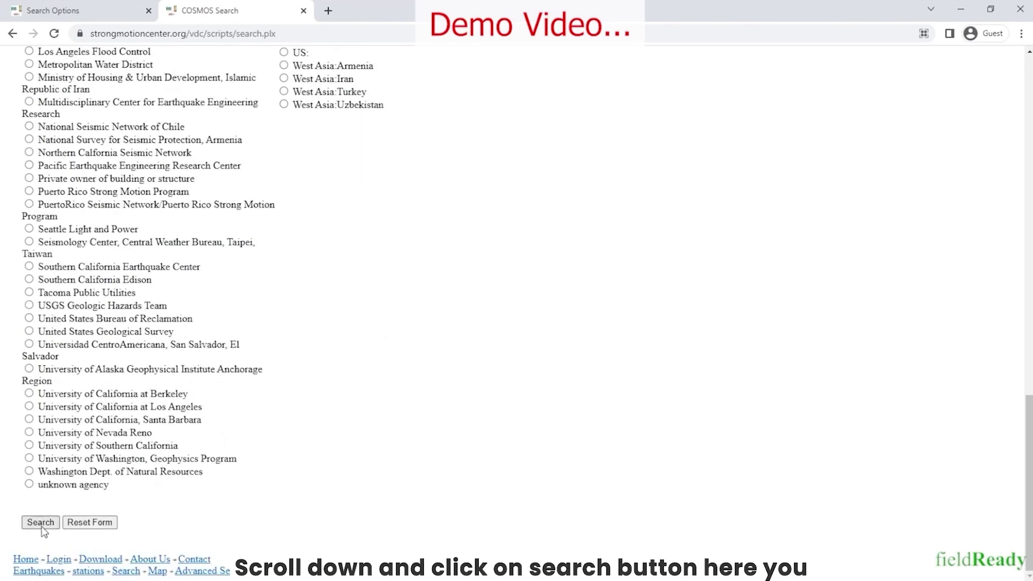
Search for Bhuj, note Ahmedabad, India at 239.0 km, and open its acceleration plots
click(41, 525)
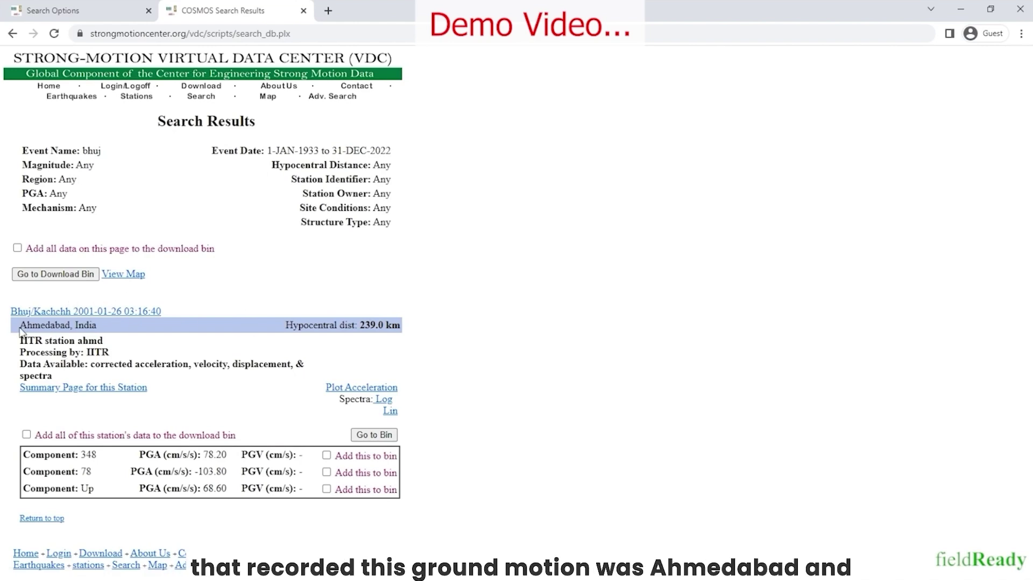
drag(20, 330, 98, 330)
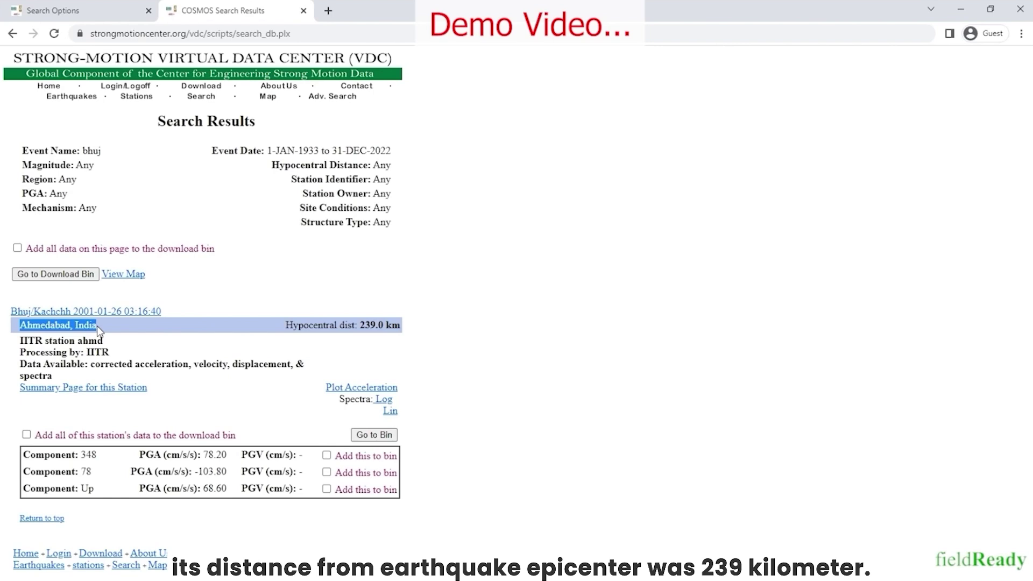
drag(360, 326, 353, 328)
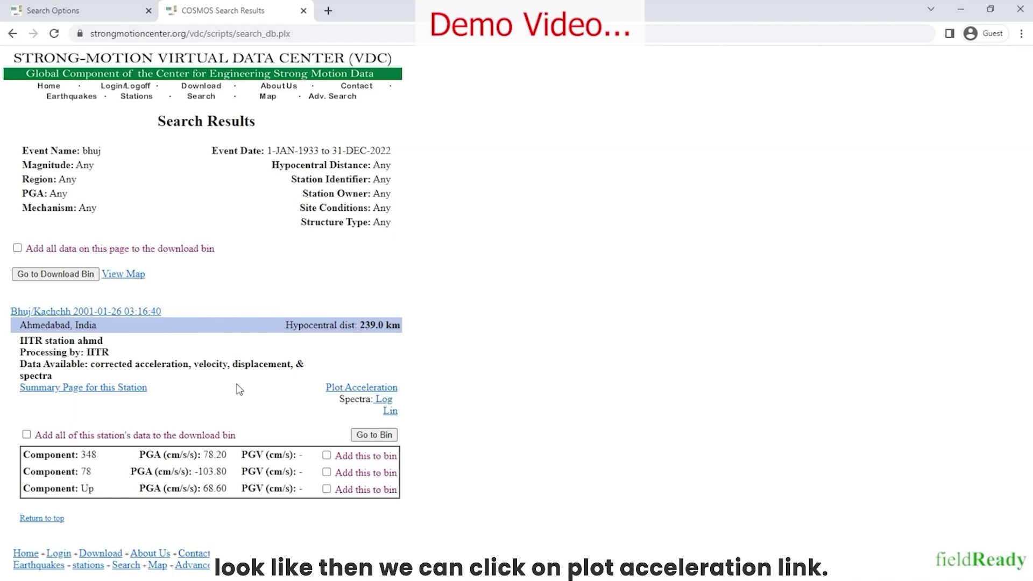
click(352, 388)
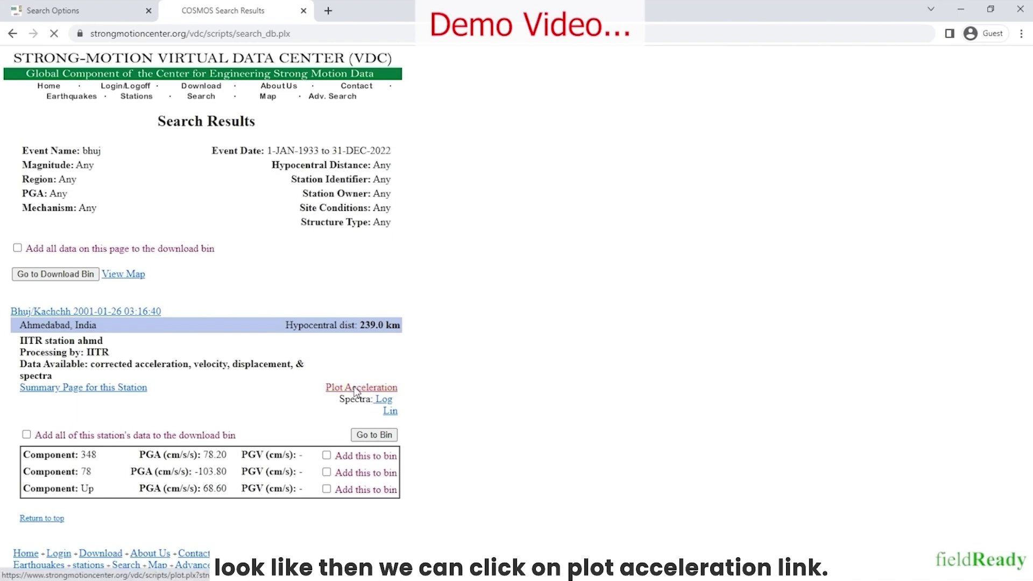
Review the Ahmedabad acceleration plots for components 78, 348 and Up, ending at the page top
scroll(449, 342, down, 2)
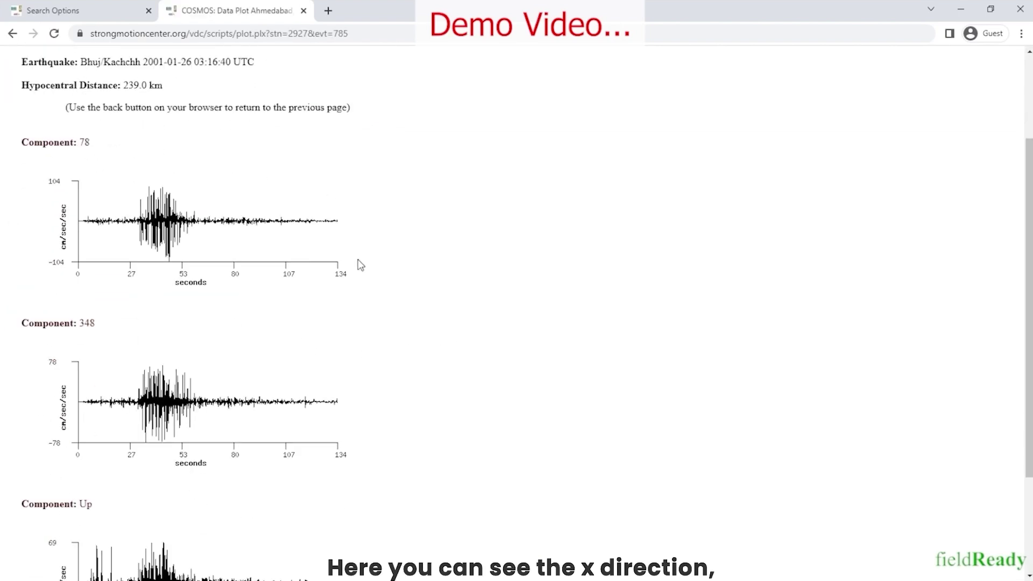
scroll(204, 301, down, 1)
scroll(107, 358, down, 2)
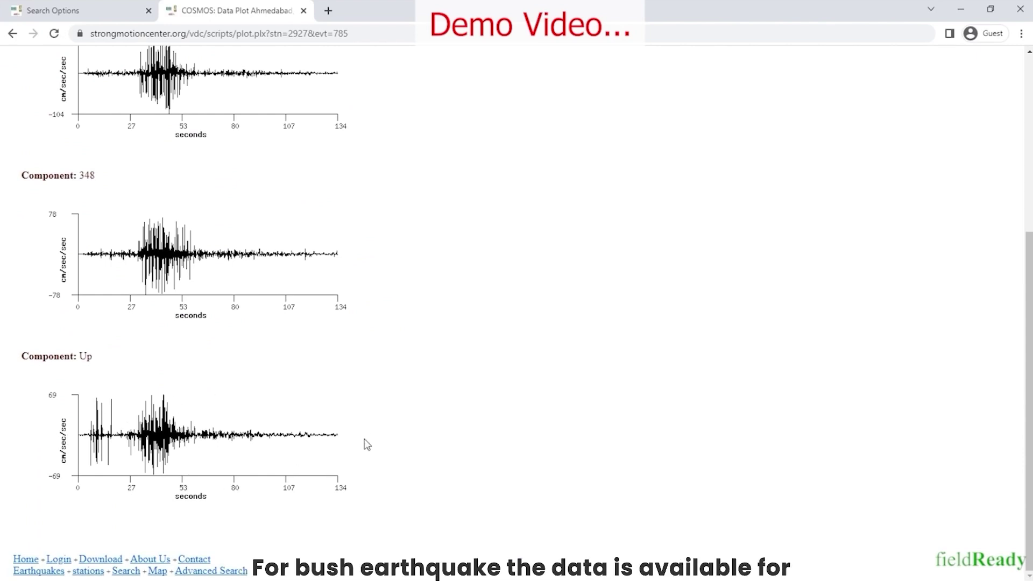
scroll(370, 460, up, 2)
scroll(370, 460, up, 2)
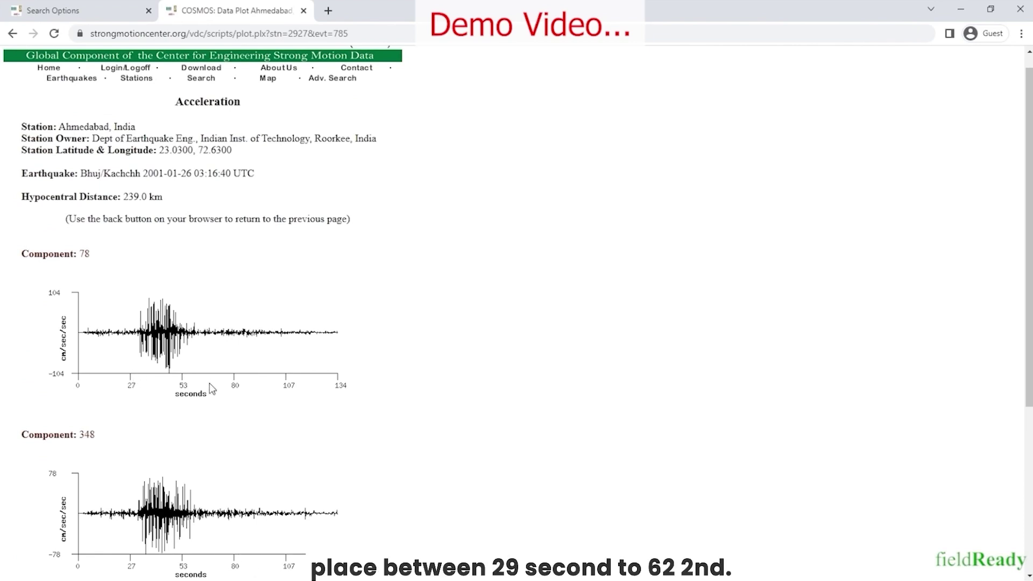
scroll(209, 381, down, 5)
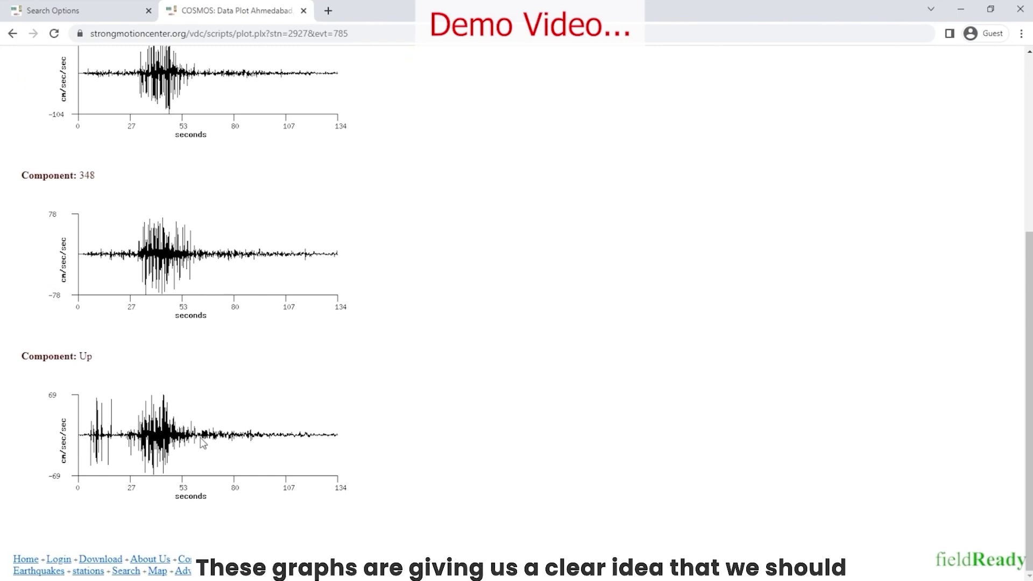
scroll(203, 443, up, 1)
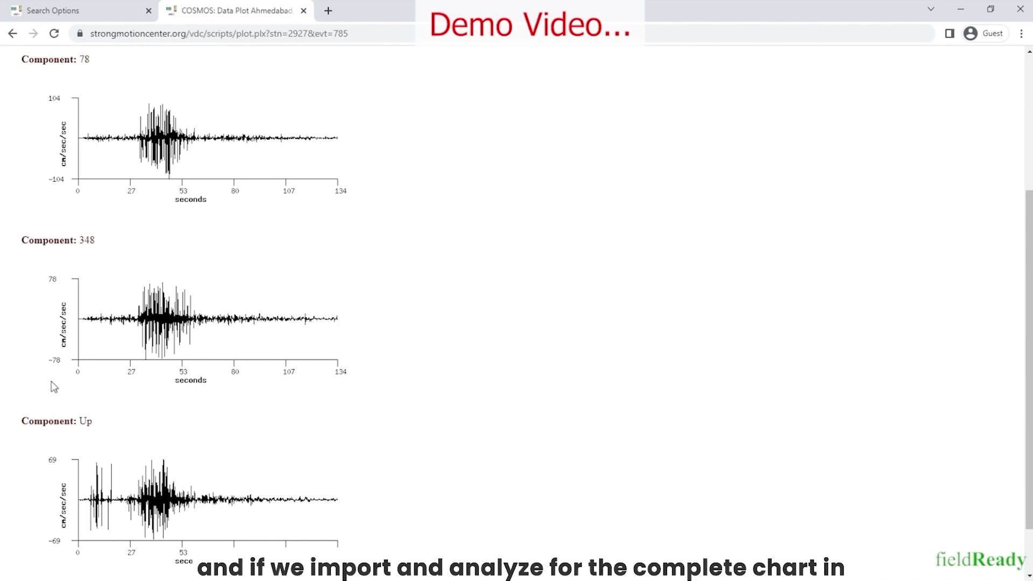
double_click(148, 124)
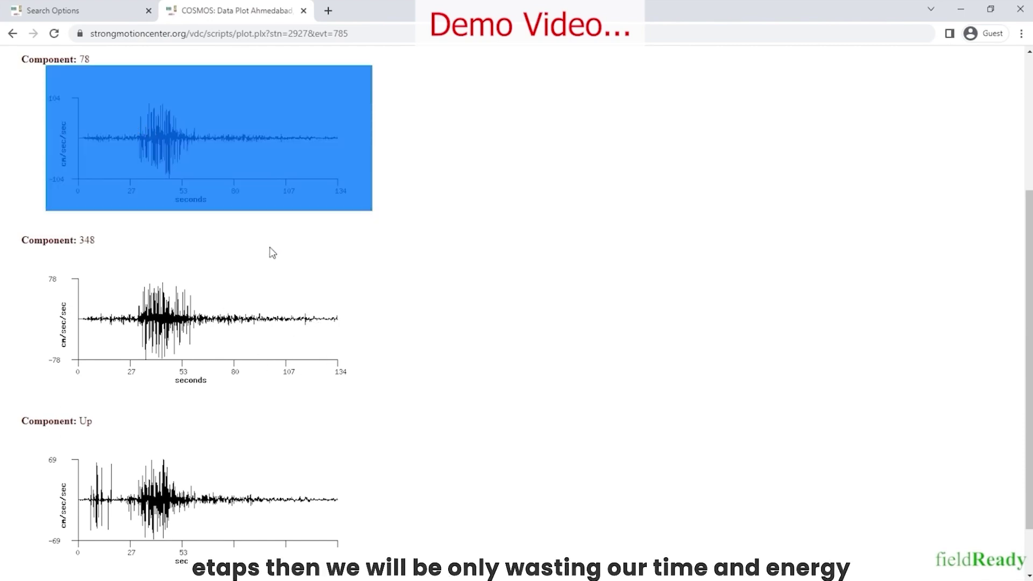
click(418, 206)
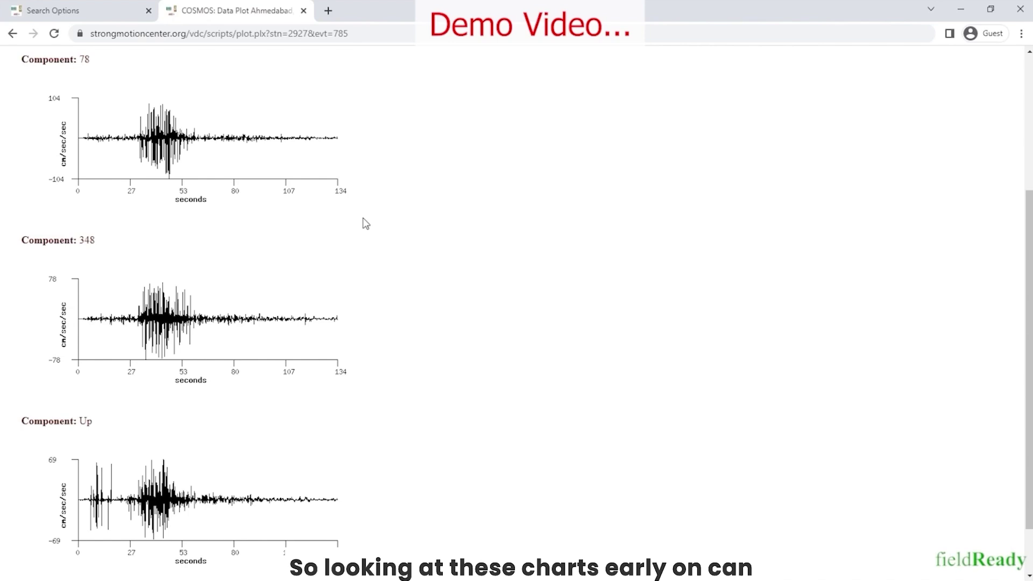
scroll(364, 281, up, 4)
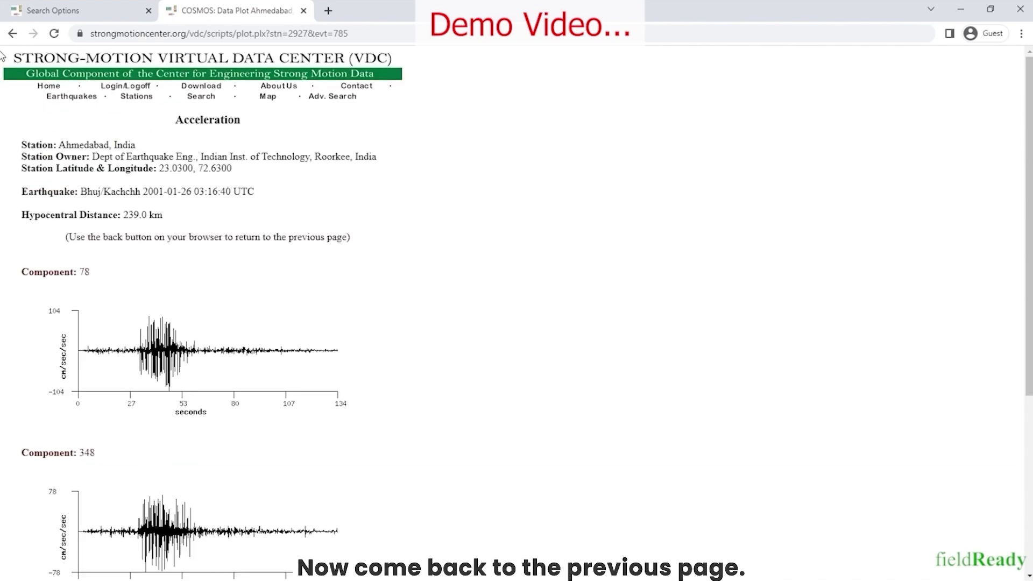
Back on the search results, add components 348, 78 and Up to the bin
click(12, 34)
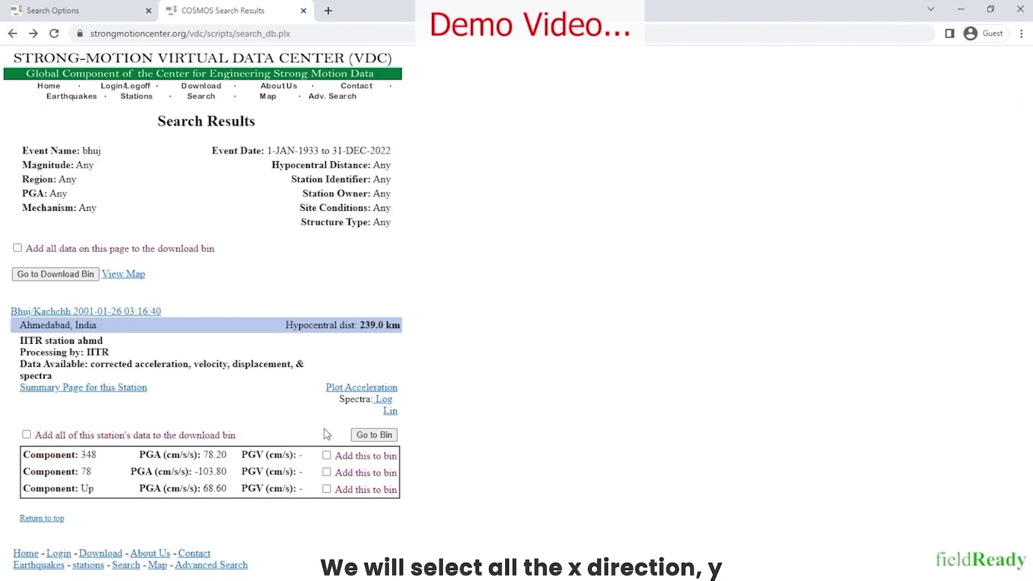
click(327, 456)
click(326, 472)
click(326, 489)
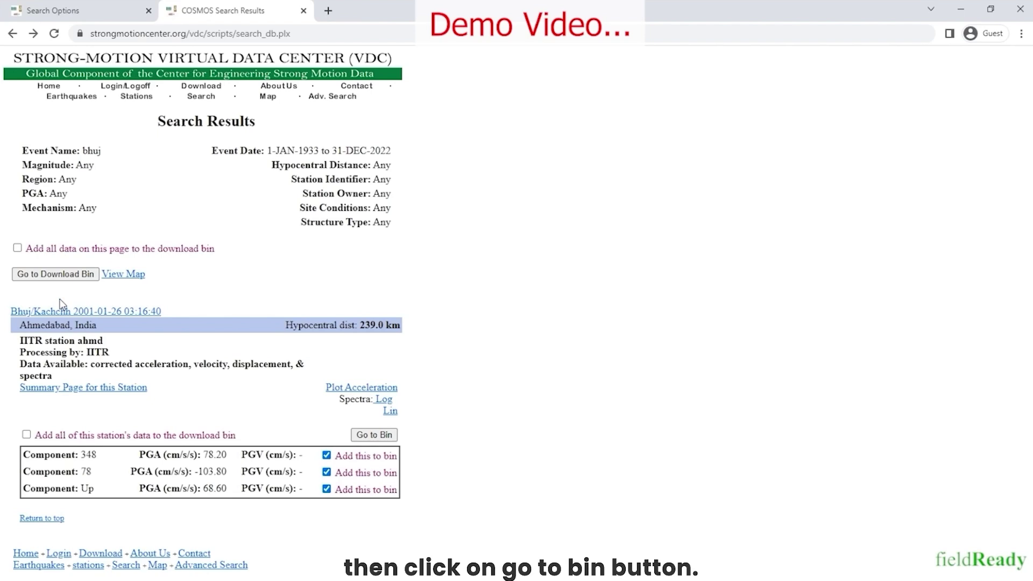
Open the download bin, review the 78, 348 and UP entries, and proceed to download
click(63, 275)
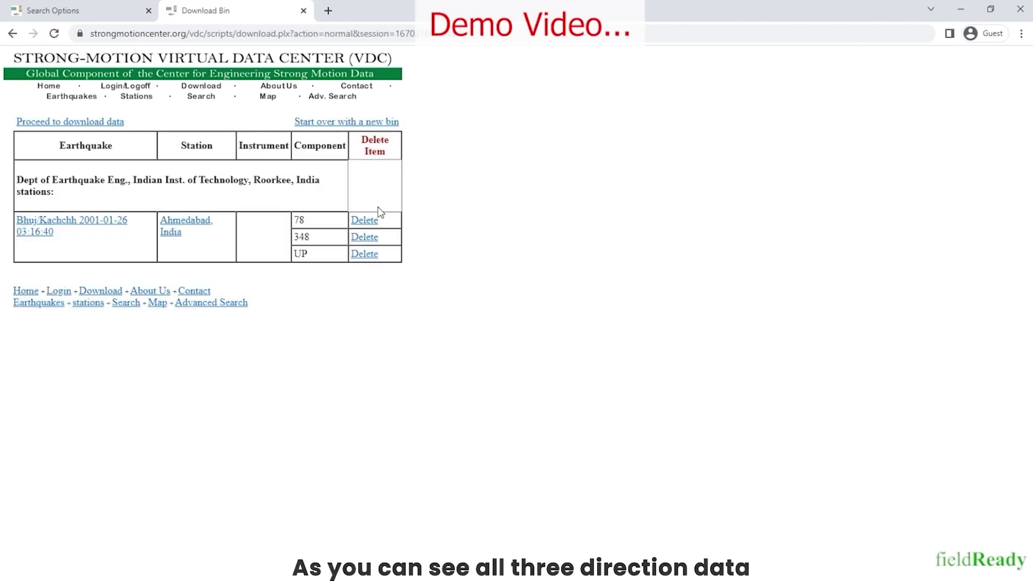
mouse_move(294, 220)
mouse_down()
mouse_move(317, 226)
mouse_move(316, 260)
mouse_up()
click(317, 261)
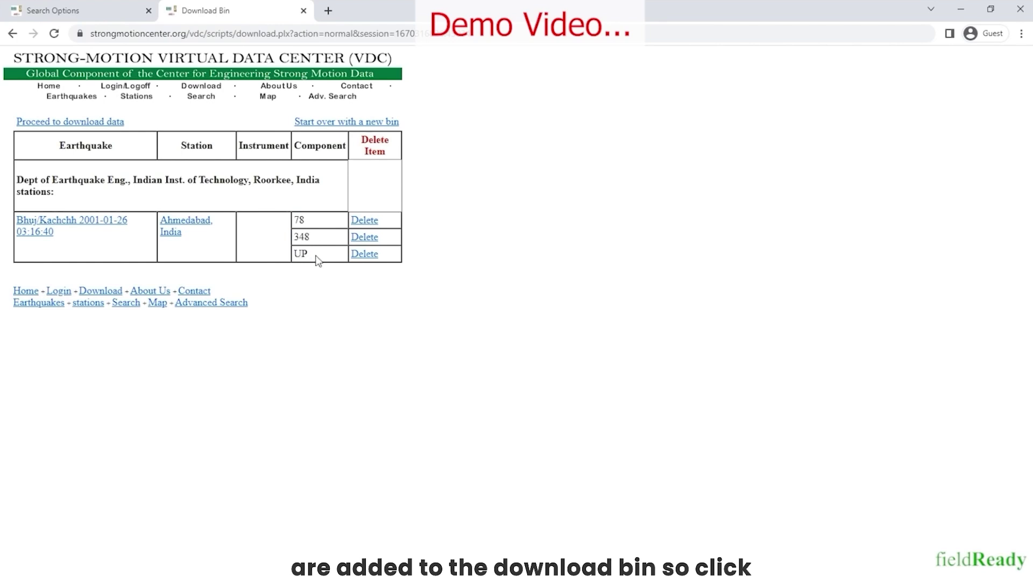
click(80, 122)
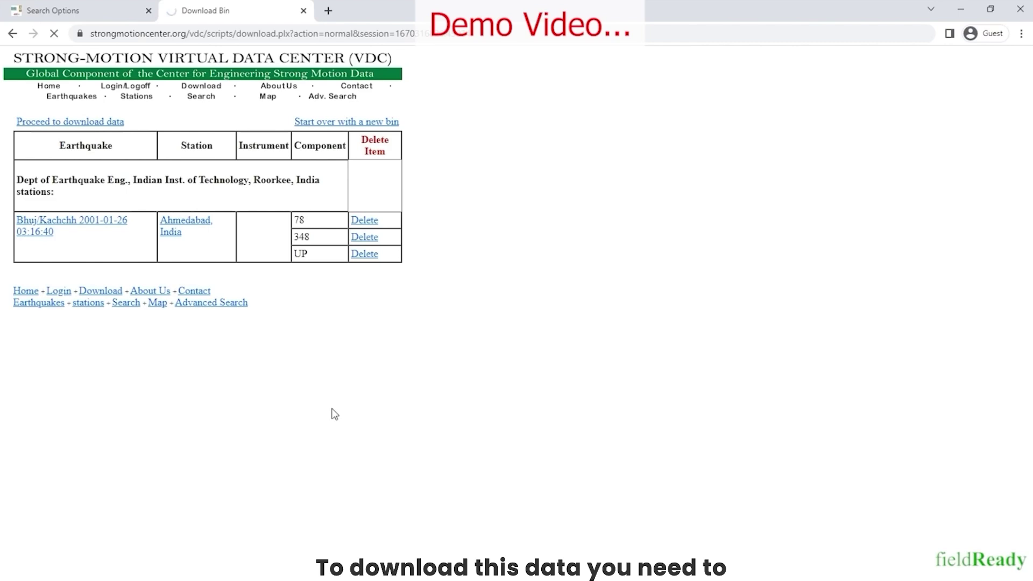
Log in to COSMOS with the user's e-mail address
click(167, 183)
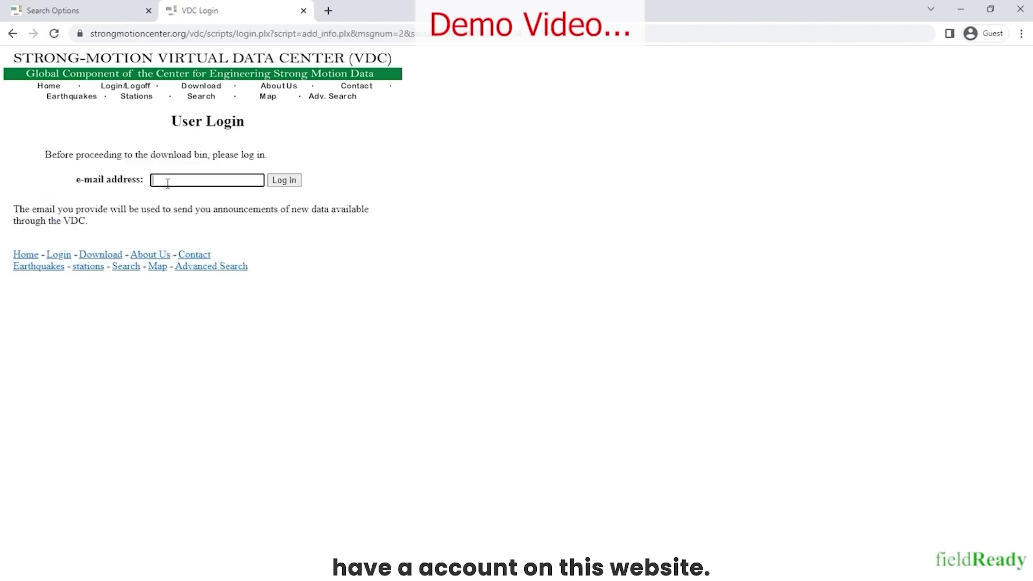
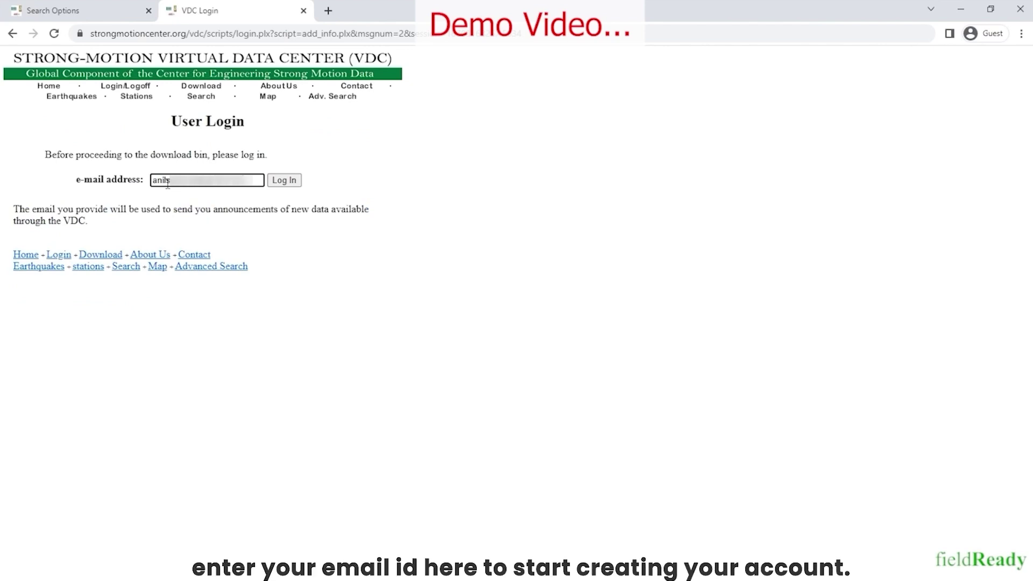
click(286, 182)
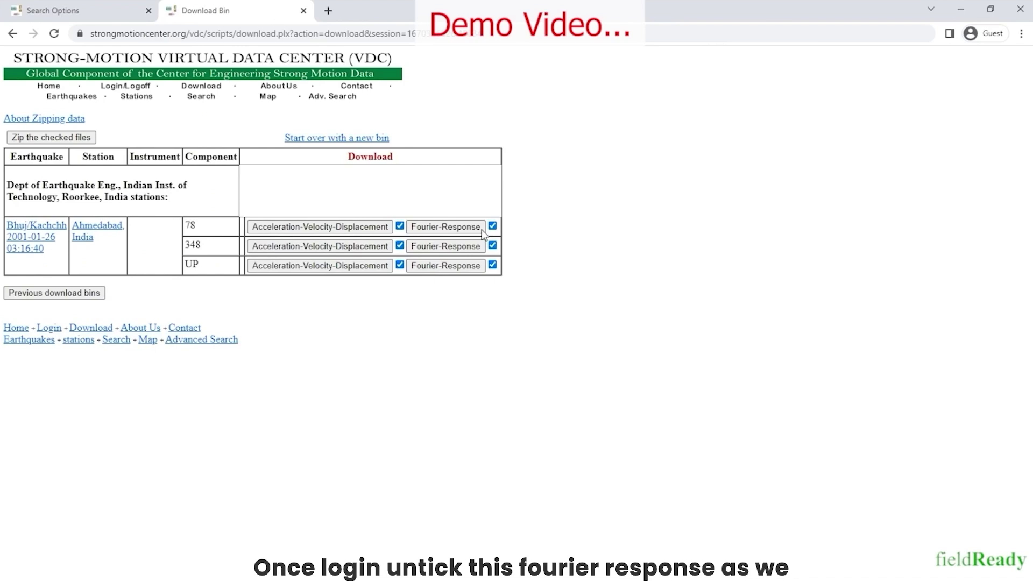
Untick Fourier-Response for all three components, zip the files and download the .tar archive
click(493, 226)
click(492, 246)
click(492, 265)
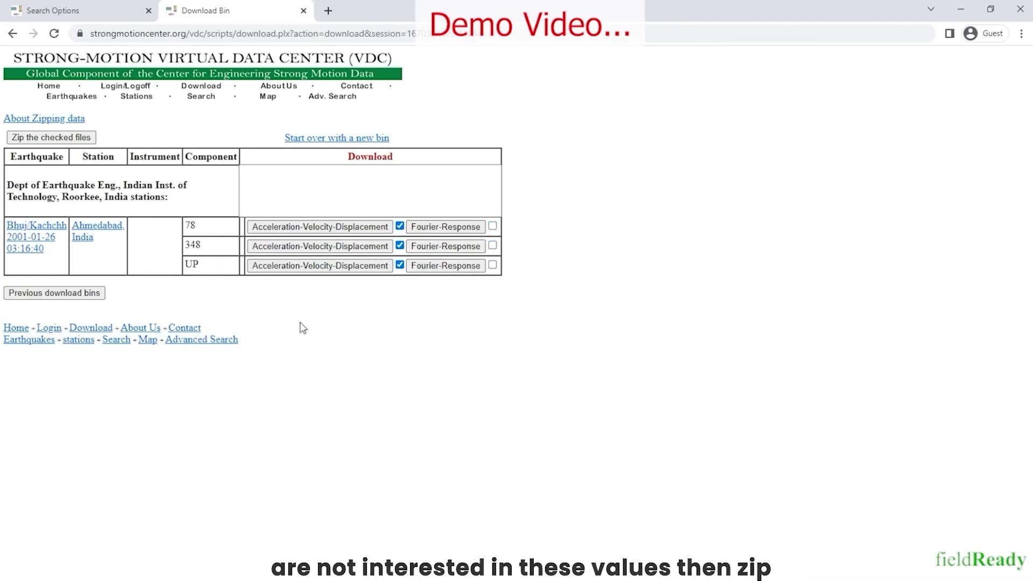
click(53, 138)
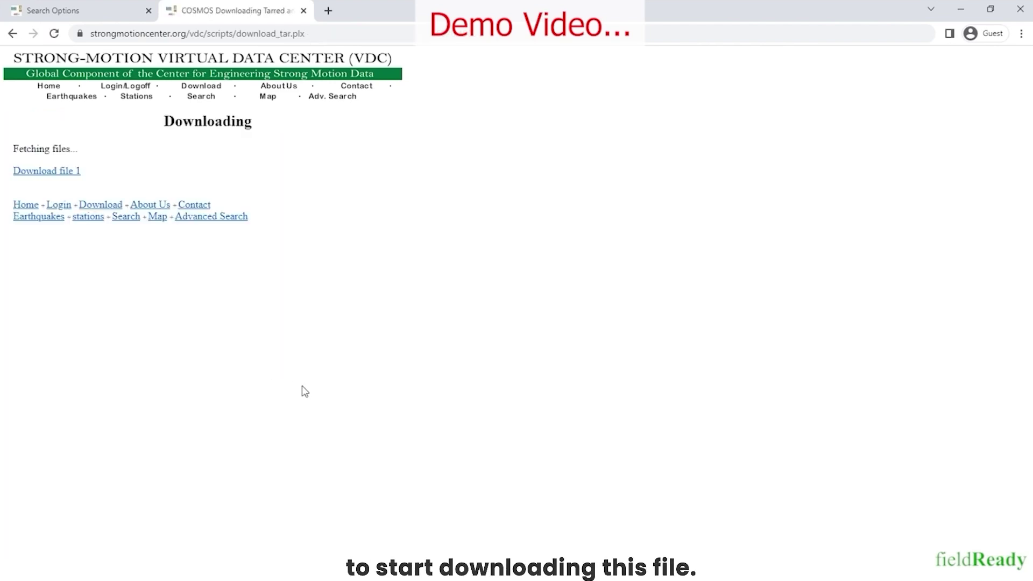
click(46, 171)
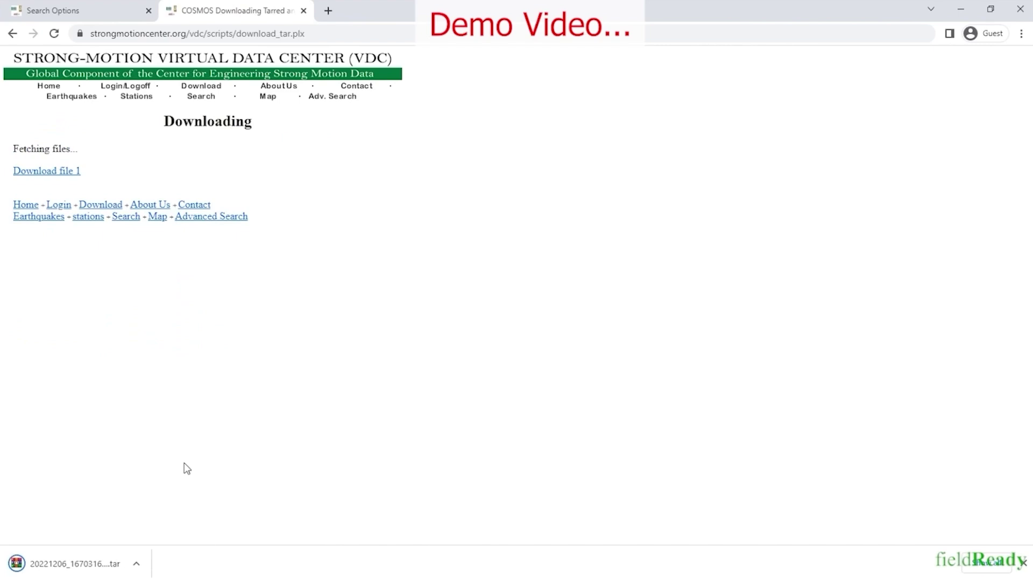
Open the downloaded .tar archive in WinRAR, dismissing the licence reminder
click(136, 564)
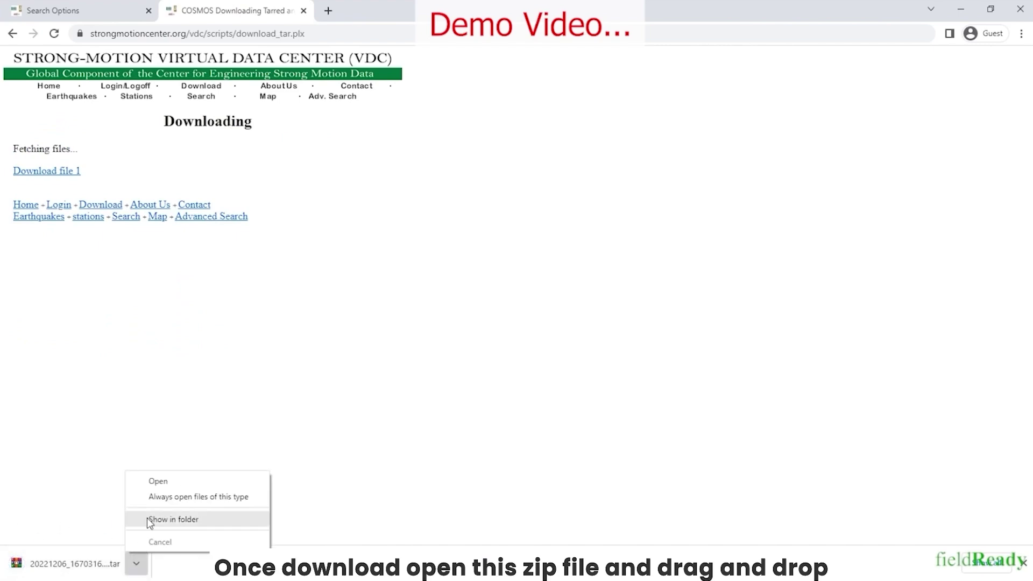
click(150, 485)
click(539, 310)
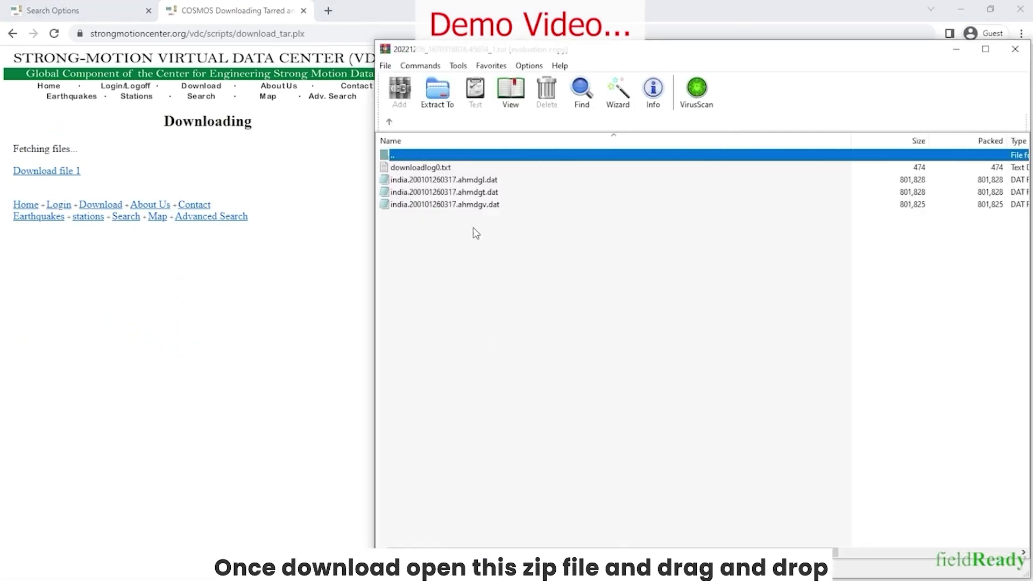
click(960, 9)
click(801, 263)
drag(575, 52, 672, 112)
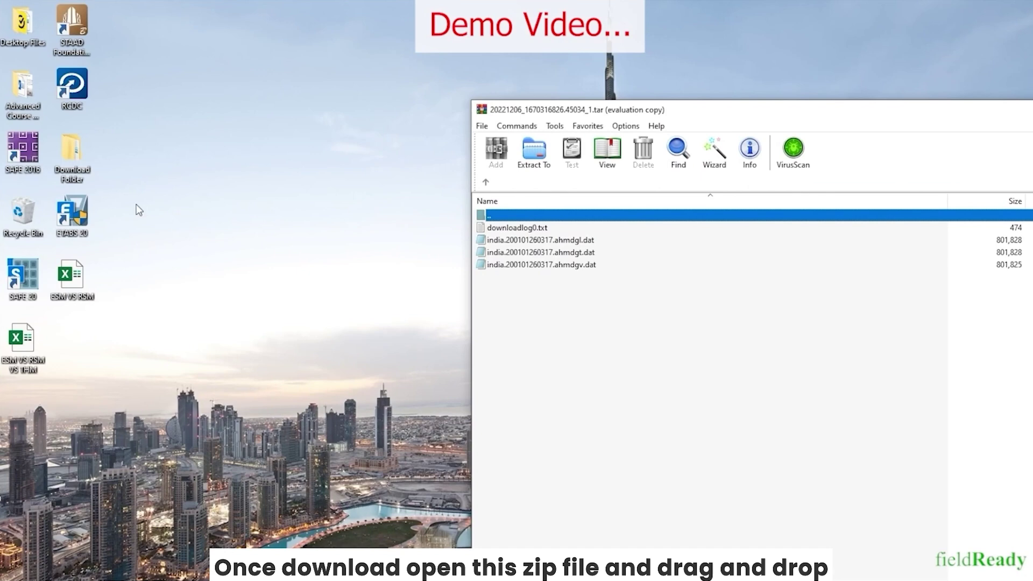
Copy the ahmdgv, ahmdgt and ahmdgl .dat files into the Ground Motion Data folder
double_click(71, 156)
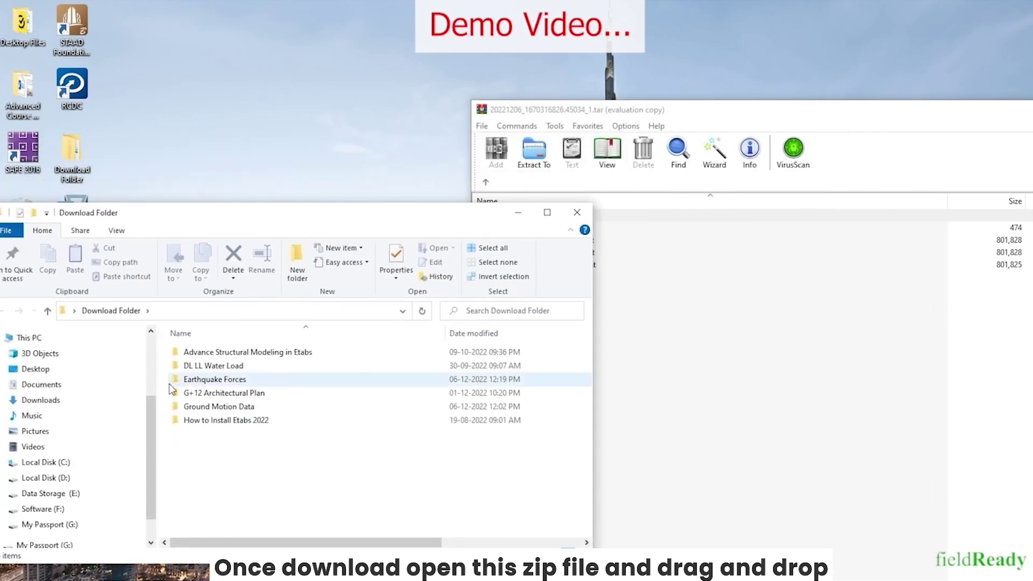
double_click(177, 385)
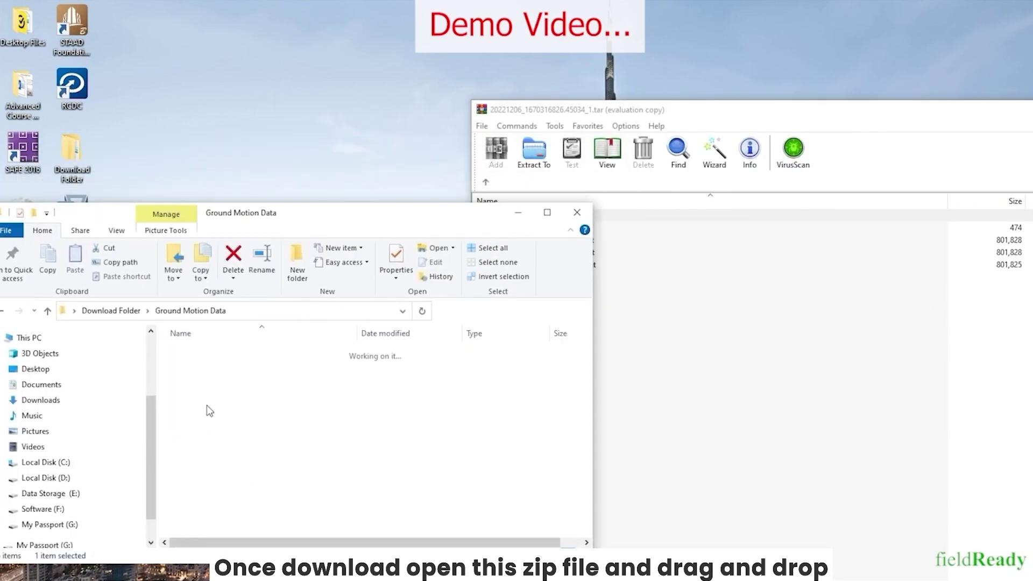
drag(319, 219, 321, 313)
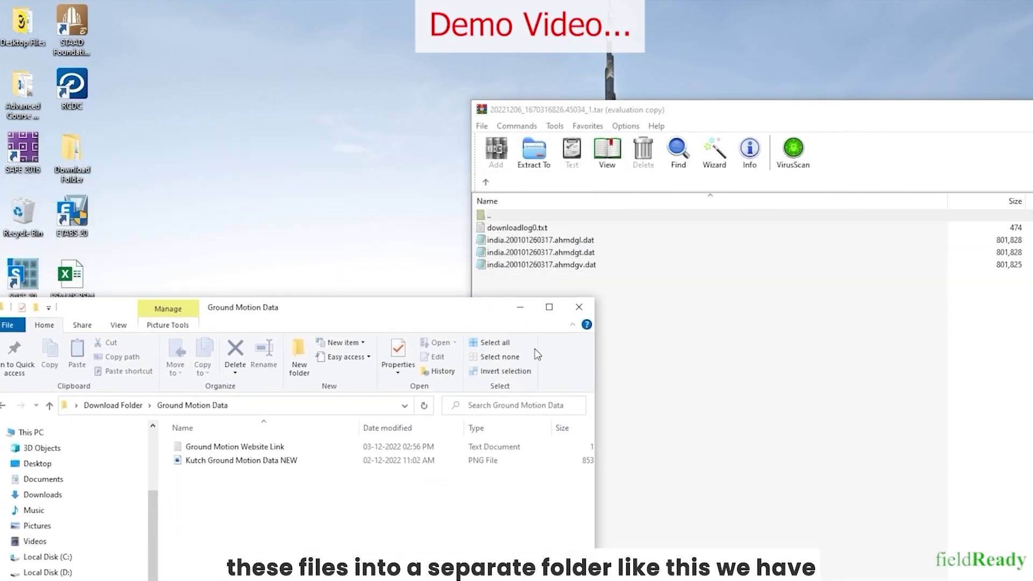
click(533, 265)
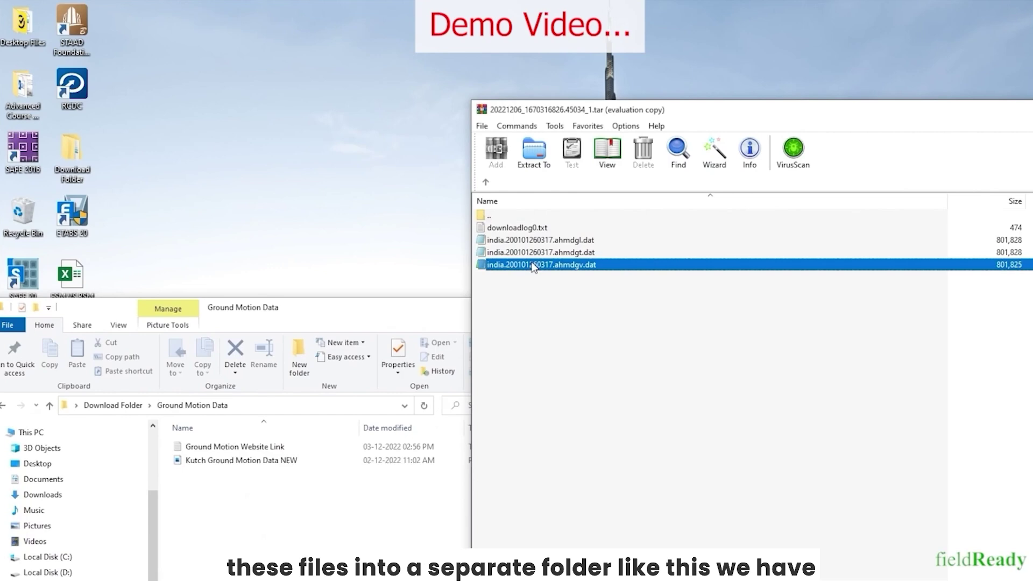
shift+click(517, 253)
shift+click(511, 240)
drag(511, 240, 231, 516)
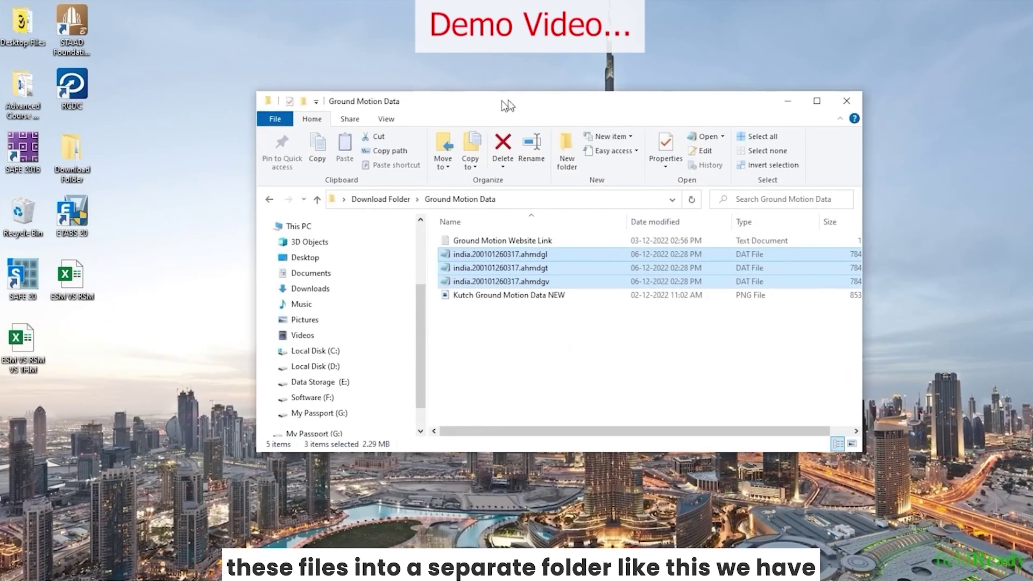
Check the three copied .dat files in Ground Motion Data and reposition the folder window
click(473, 412)
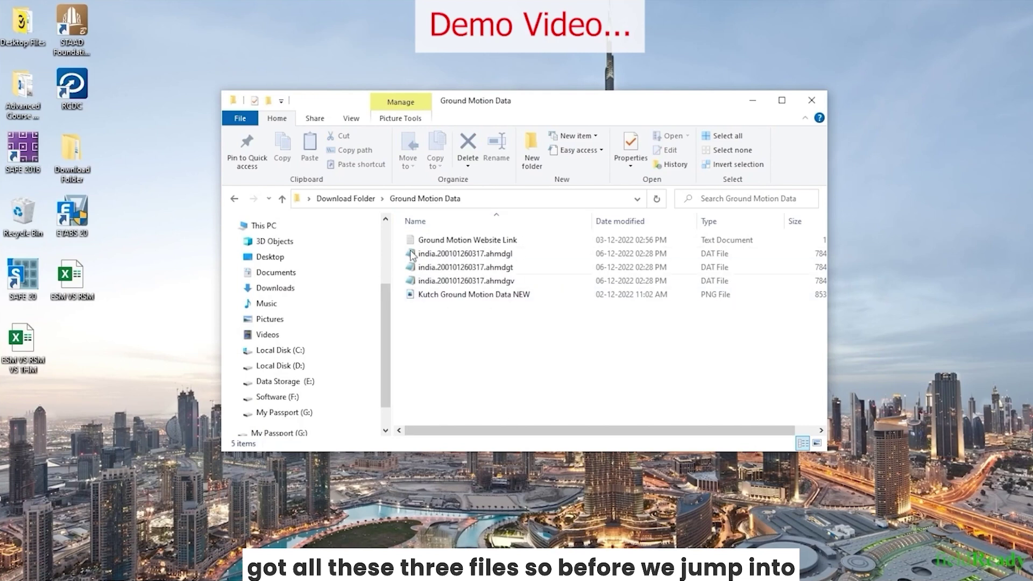
click(452, 266)
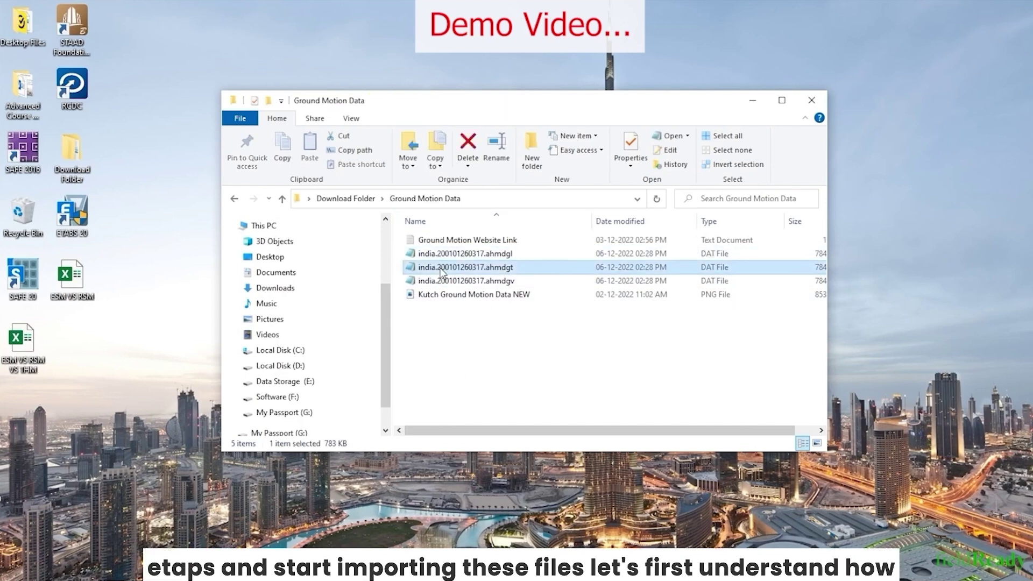
click(437, 282)
click(444, 361)
mouse_move(752, 572)
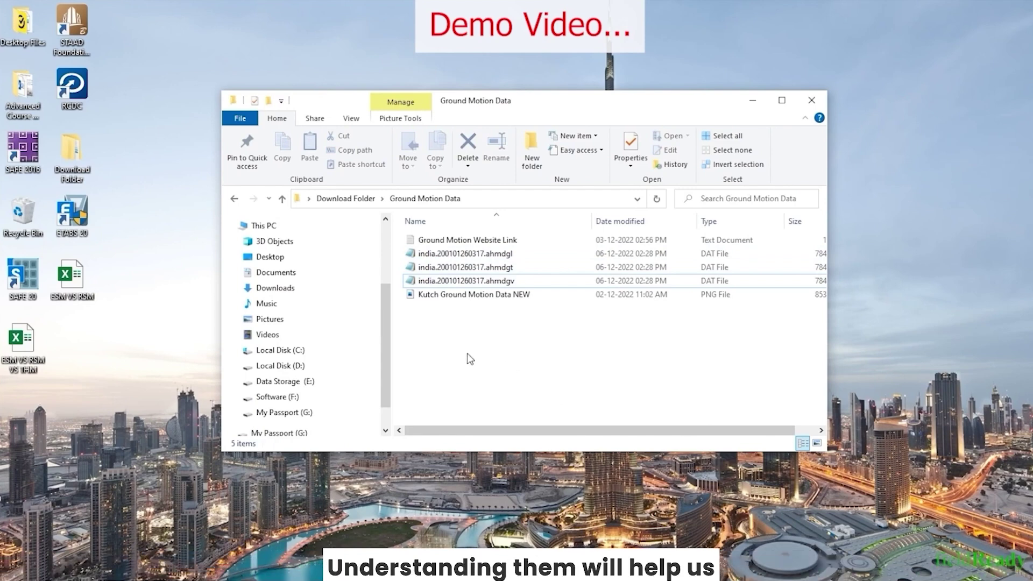
drag(471, 104, 471, 72)
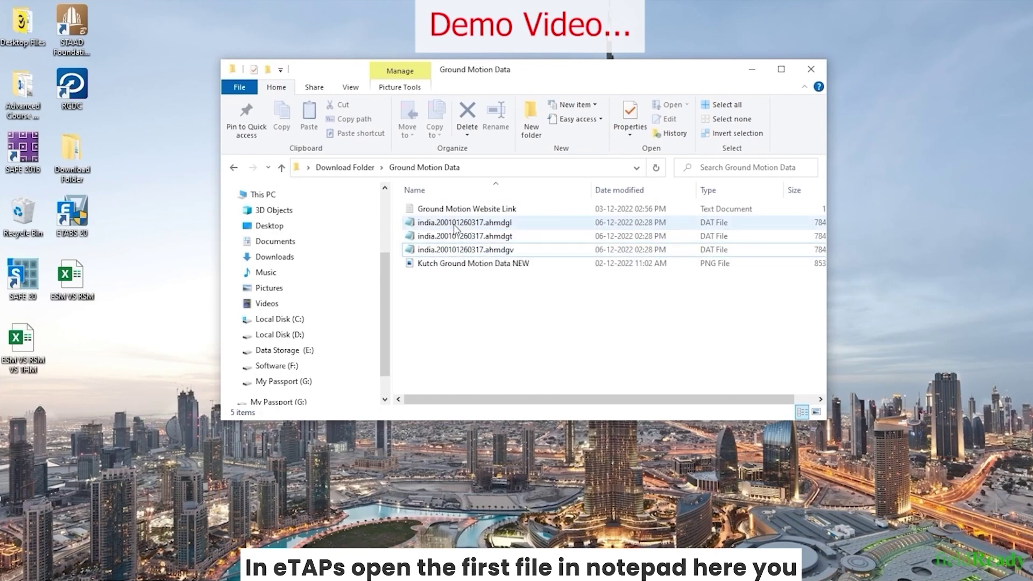
double_click(455, 224)
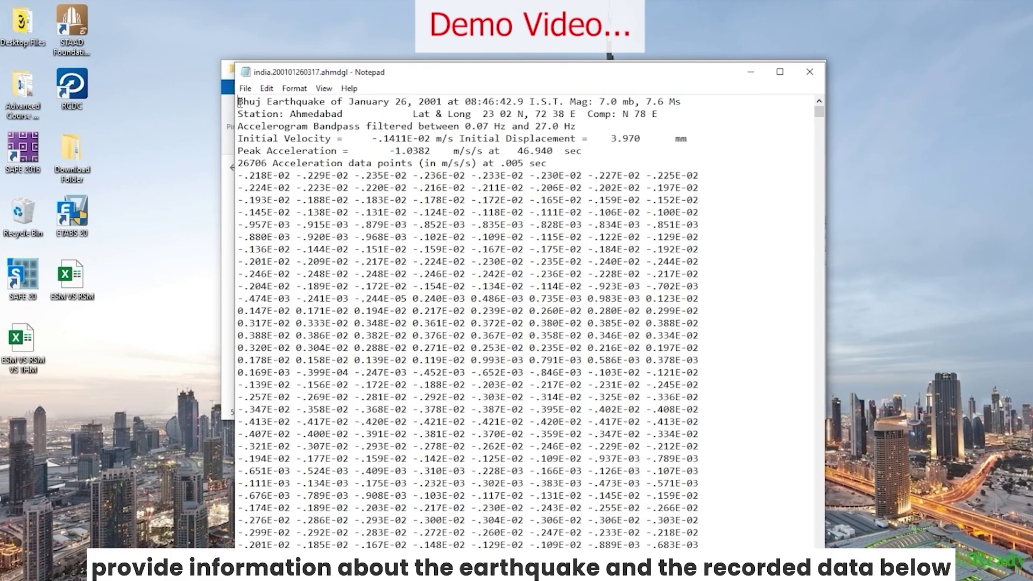
drag(237, 176, 623, 545)
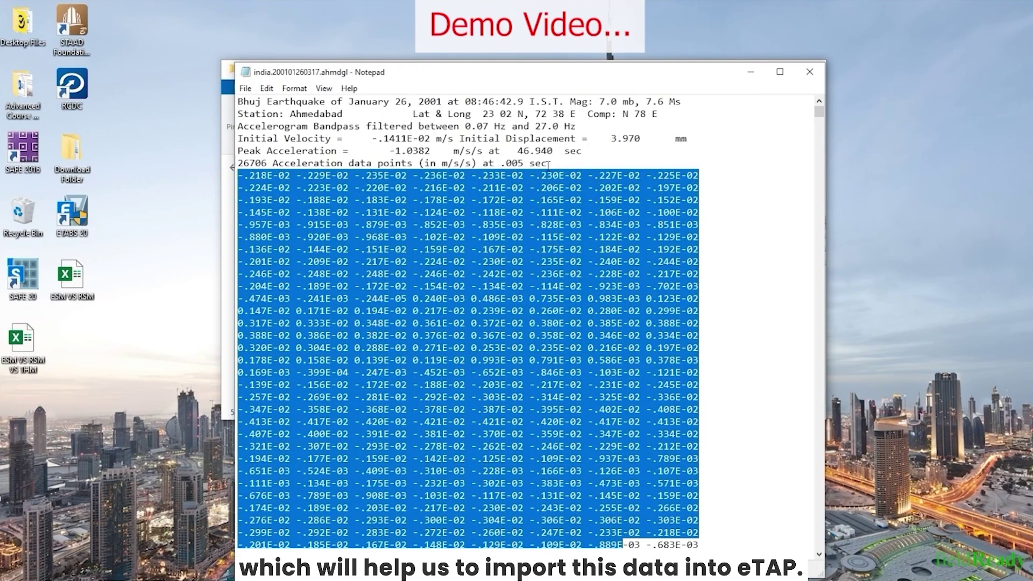
drag(237, 176, 604, 472)
click(345, 236)
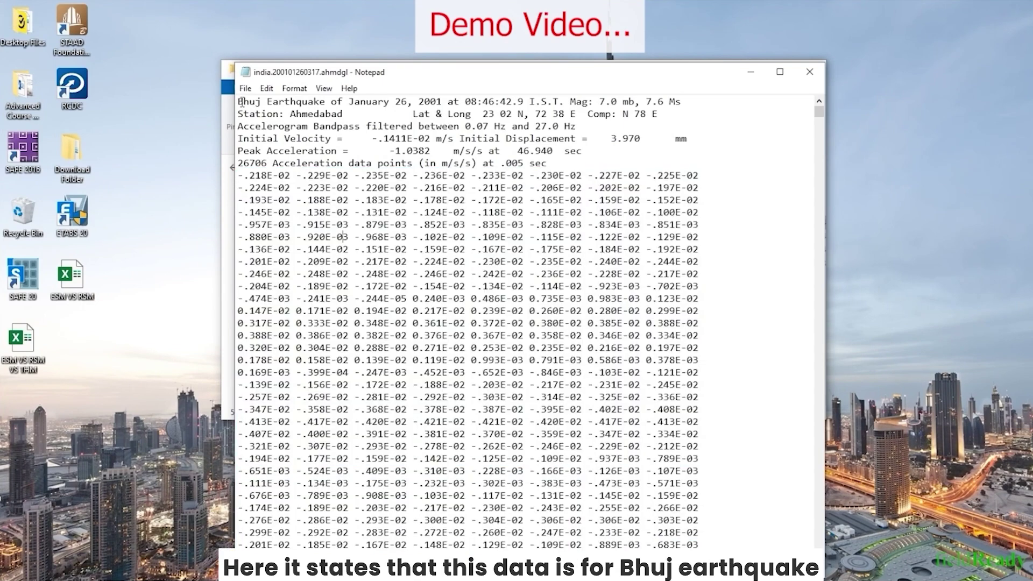
drag(239, 101, 506, 101)
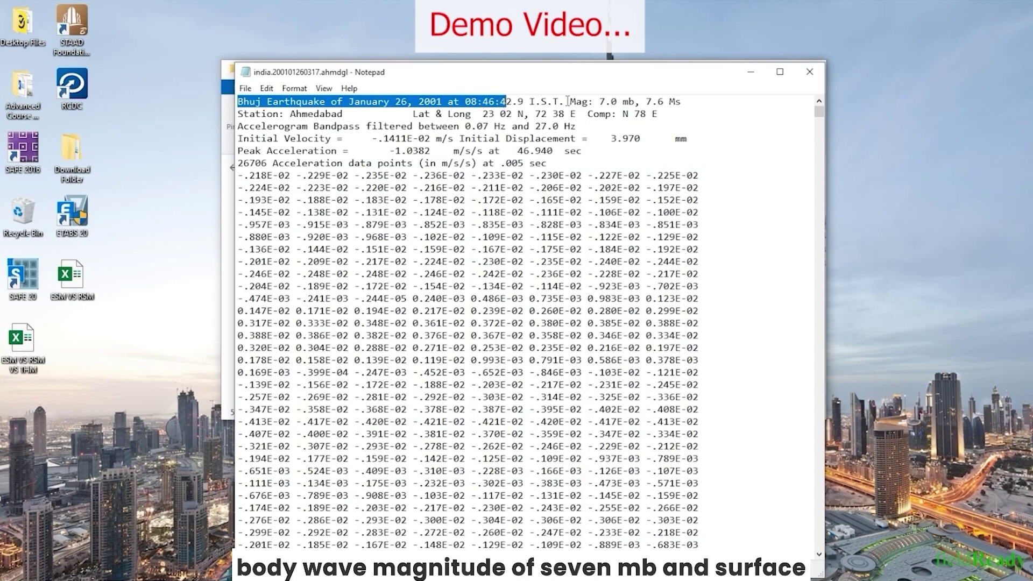
drag(566, 101, 641, 101)
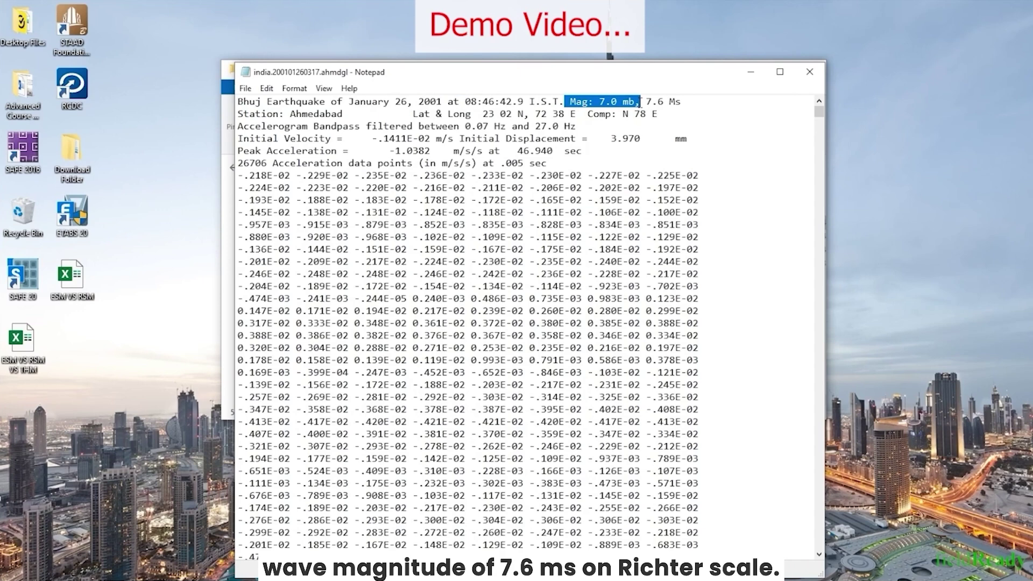
drag(640, 101, 680, 101)
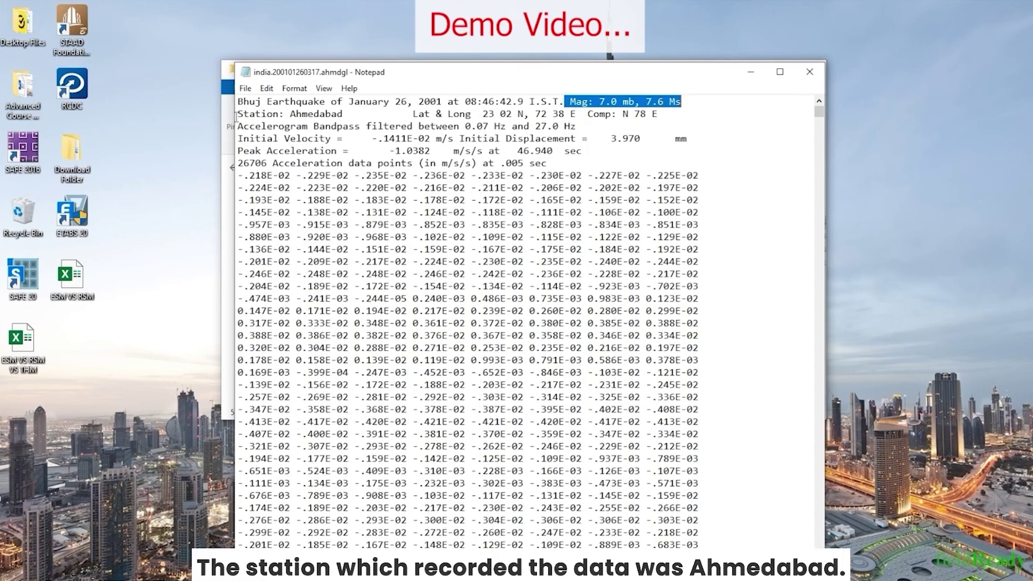
drag(238, 113, 669, 113)
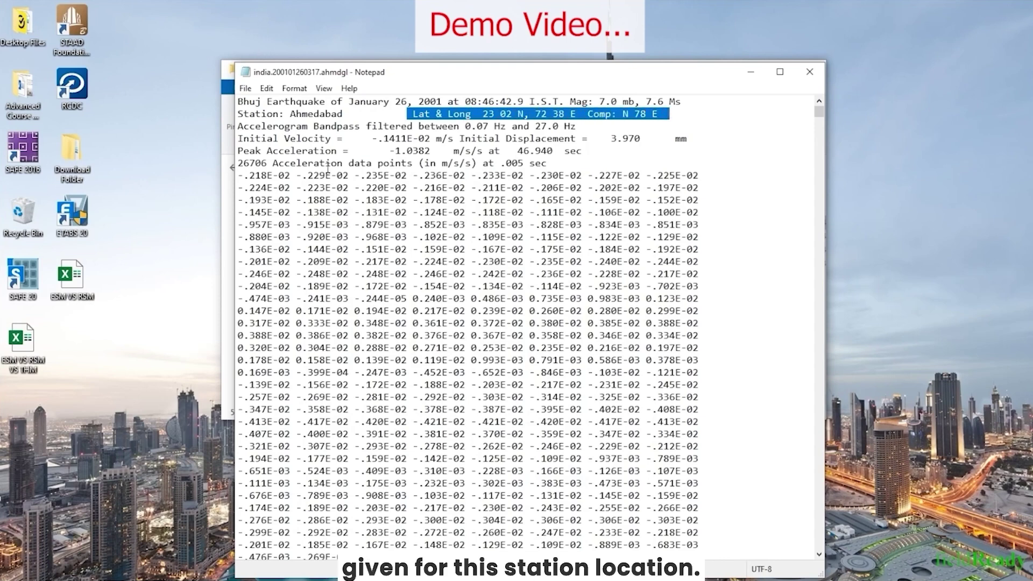
drag(237, 126, 583, 127)
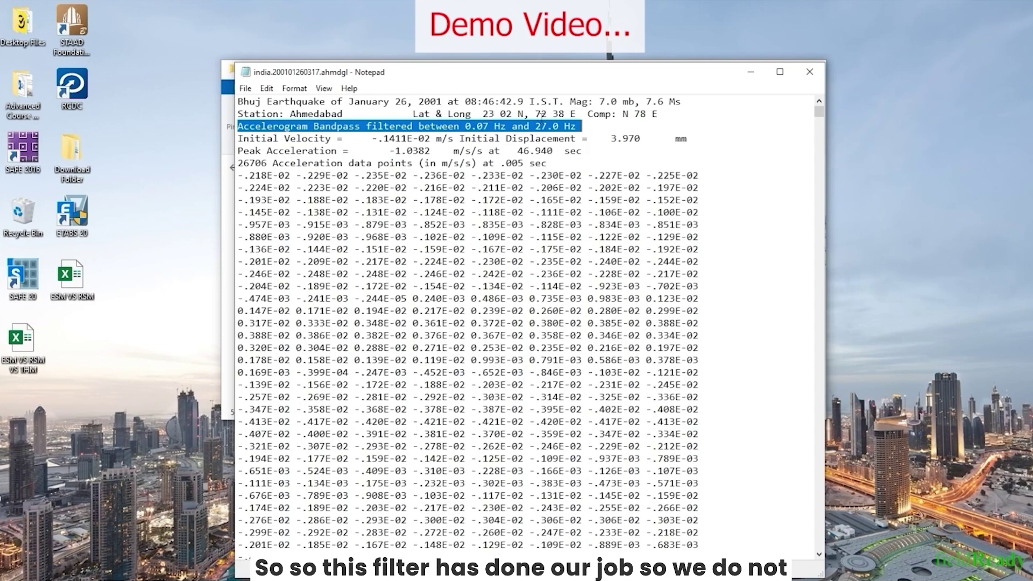
click(589, 127)
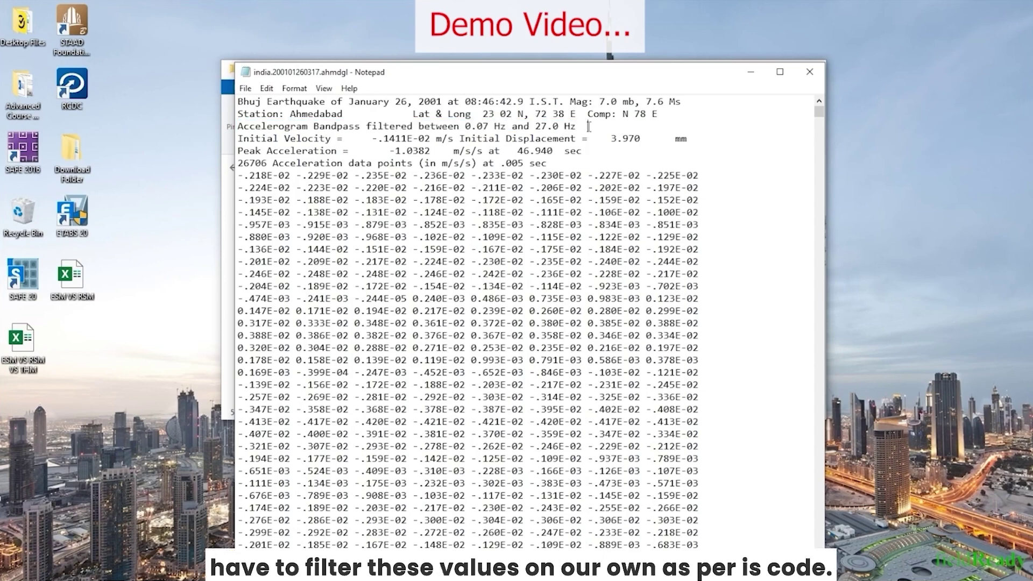
drag(585, 126, 466, 124)
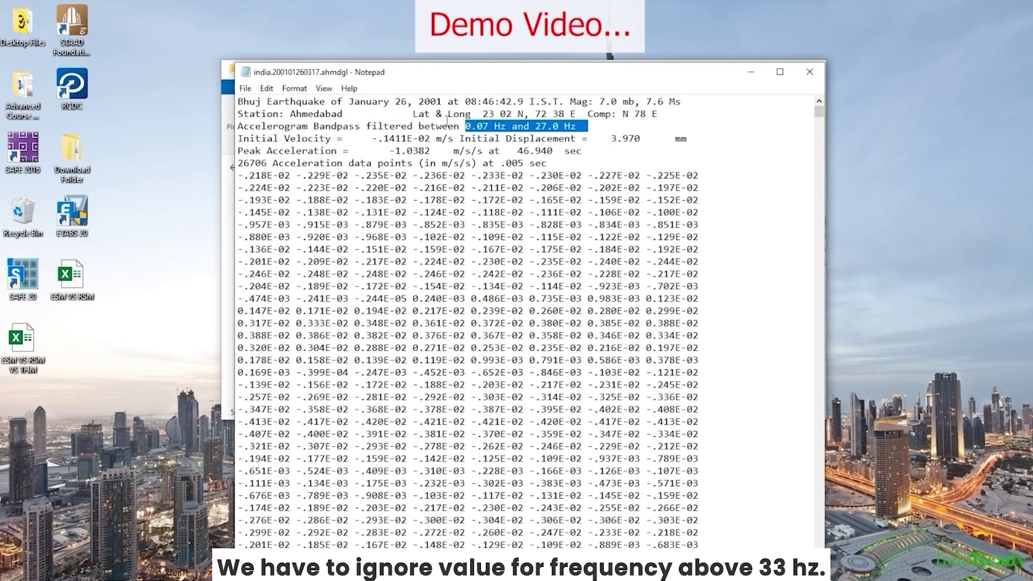
click(396, 261)
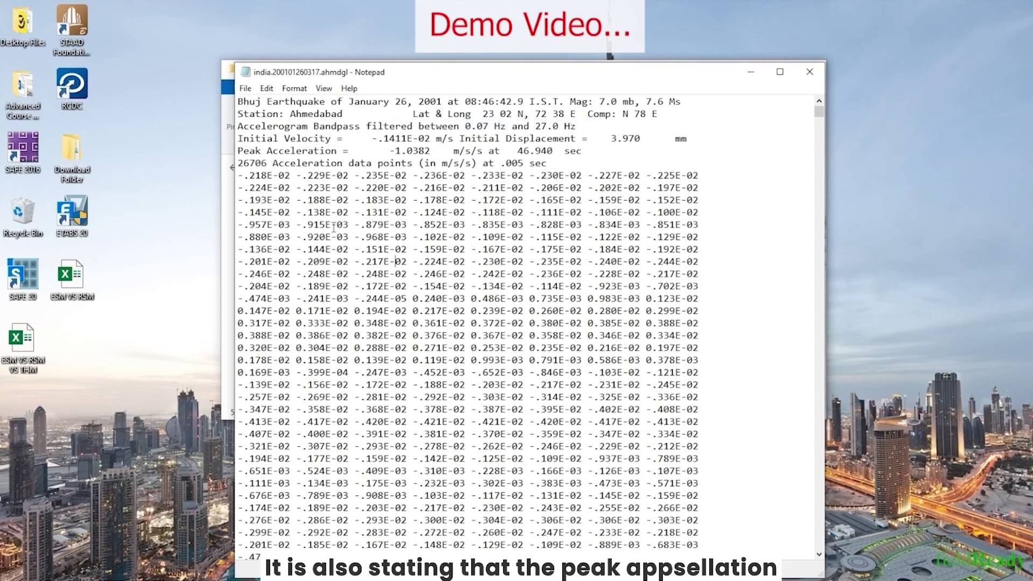
drag(239, 150, 590, 152)
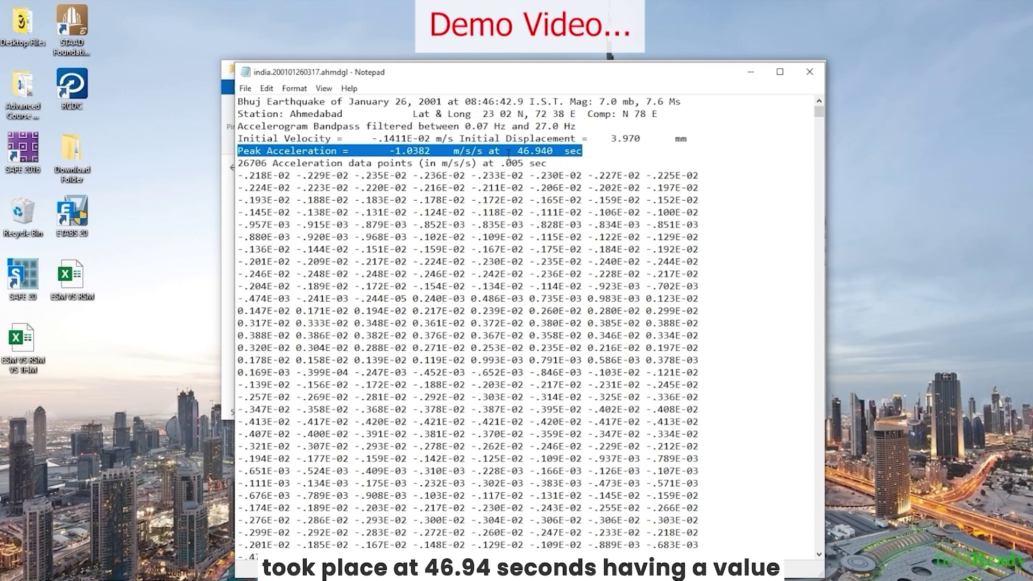
drag(510, 153, 588, 152)
drag(390, 151, 483, 152)
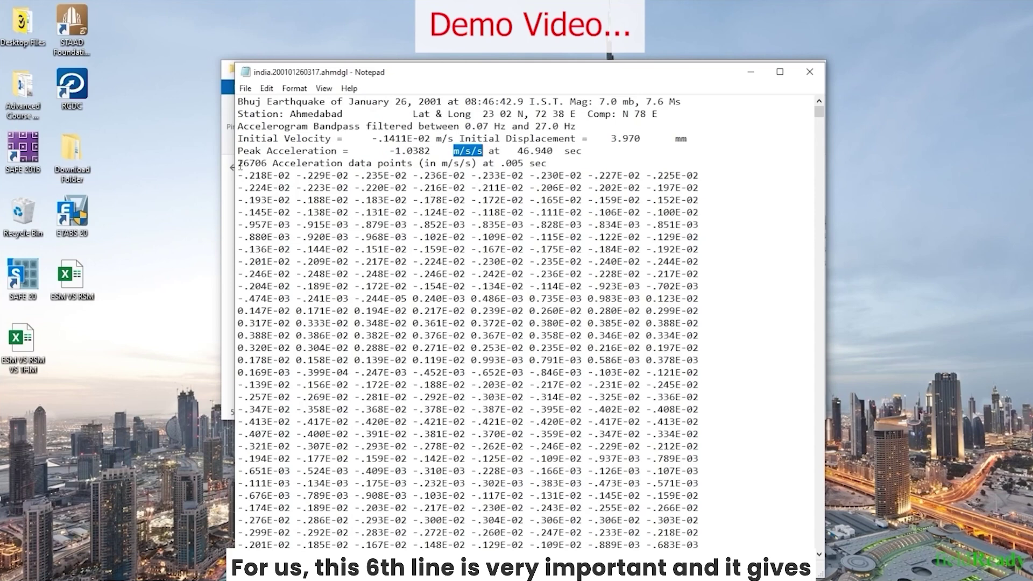
drag(240, 164, 547, 164)
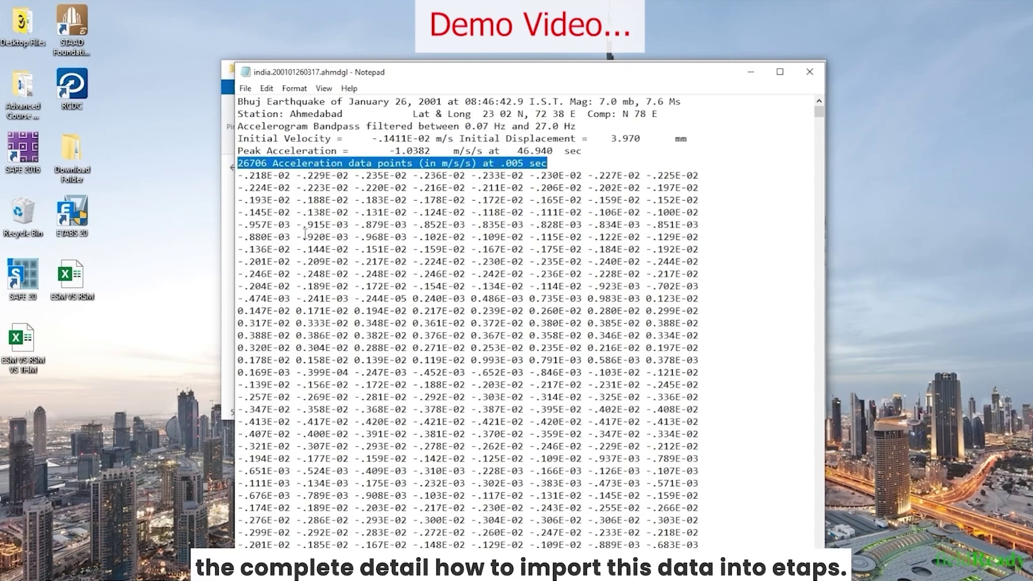
click(253, 209)
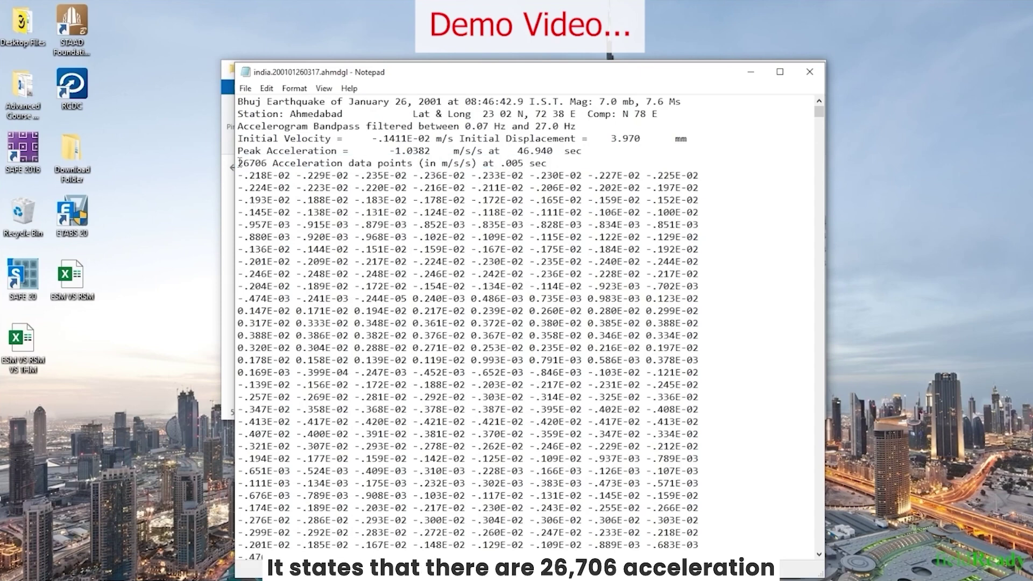
drag(239, 163, 269, 163)
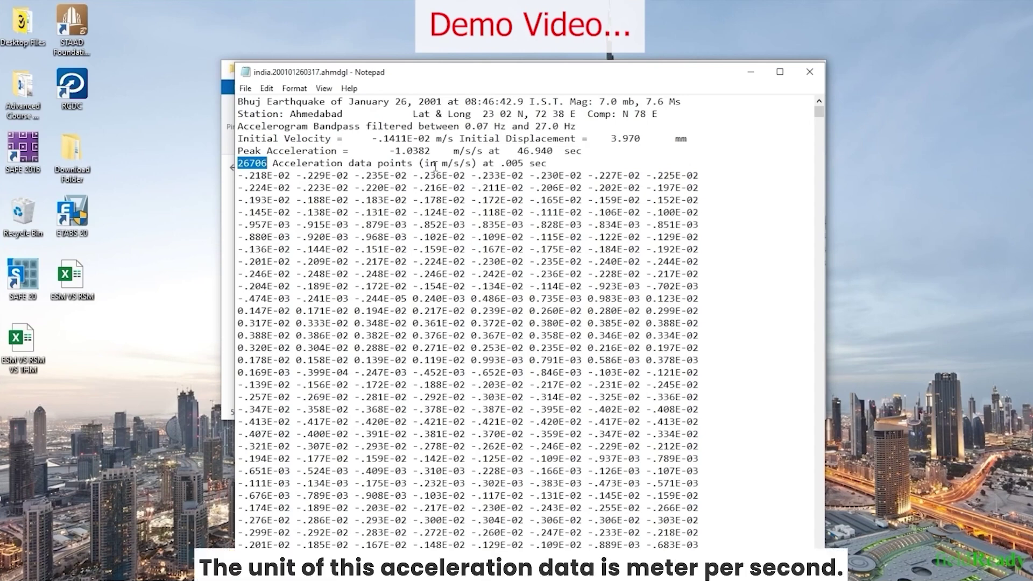
drag(442, 163, 472, 164)
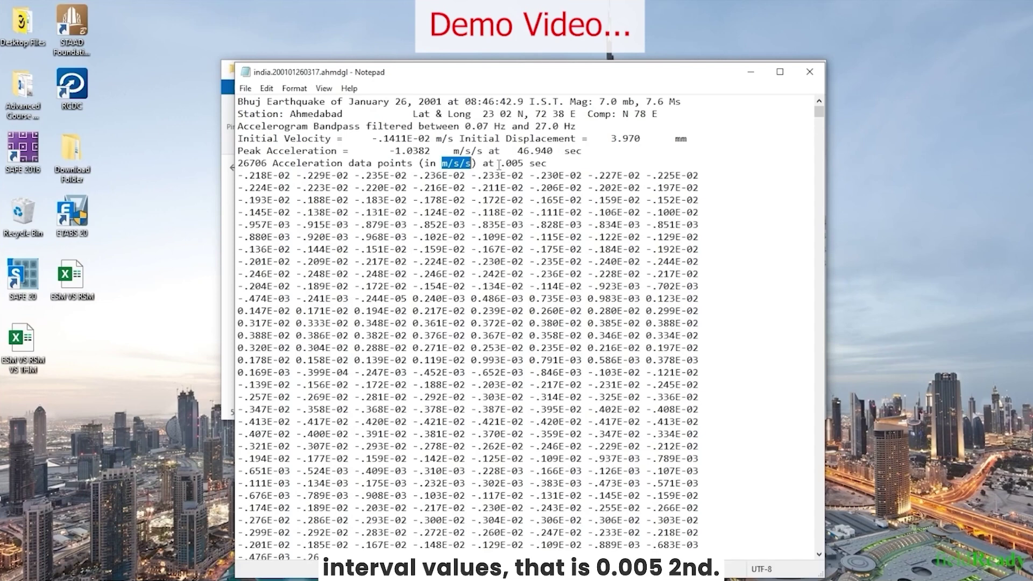
drag(495, 165, 525, 164)
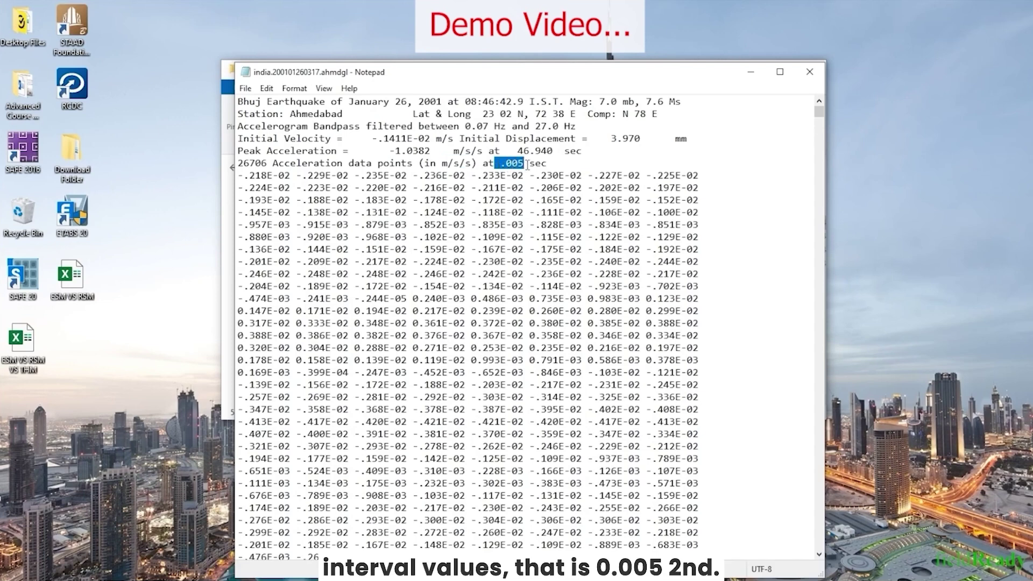
click(556, 163)
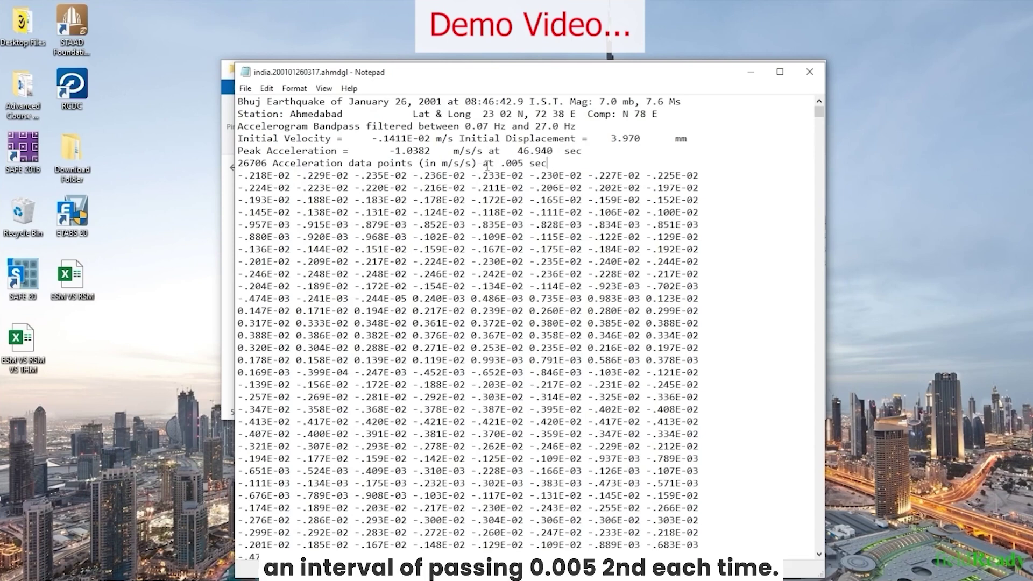
drag(497, 163, 549, 162)
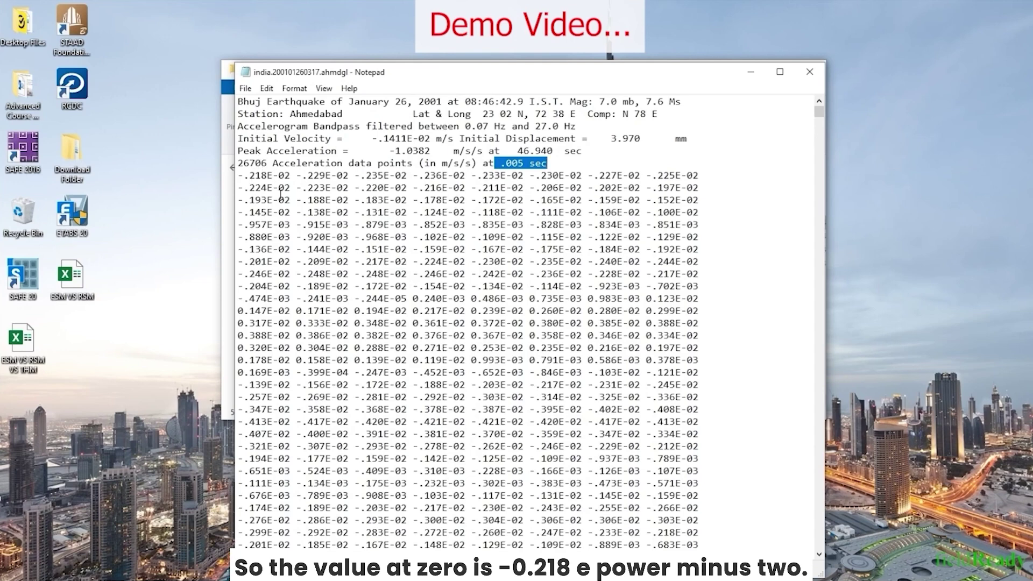
drag(237, 175, 349, 175)
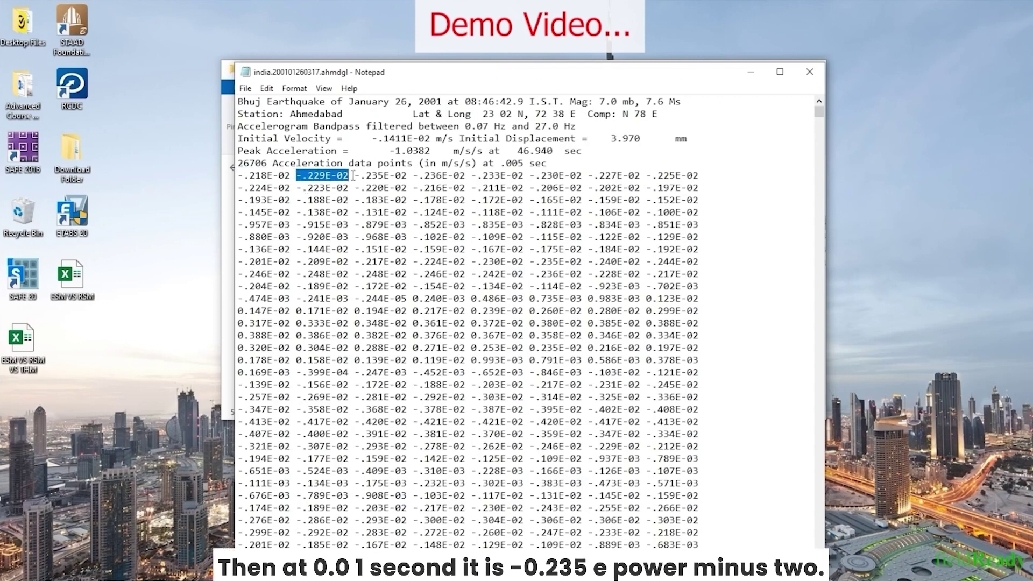
click(354, 175)
drag(355, 176, 408, 175)
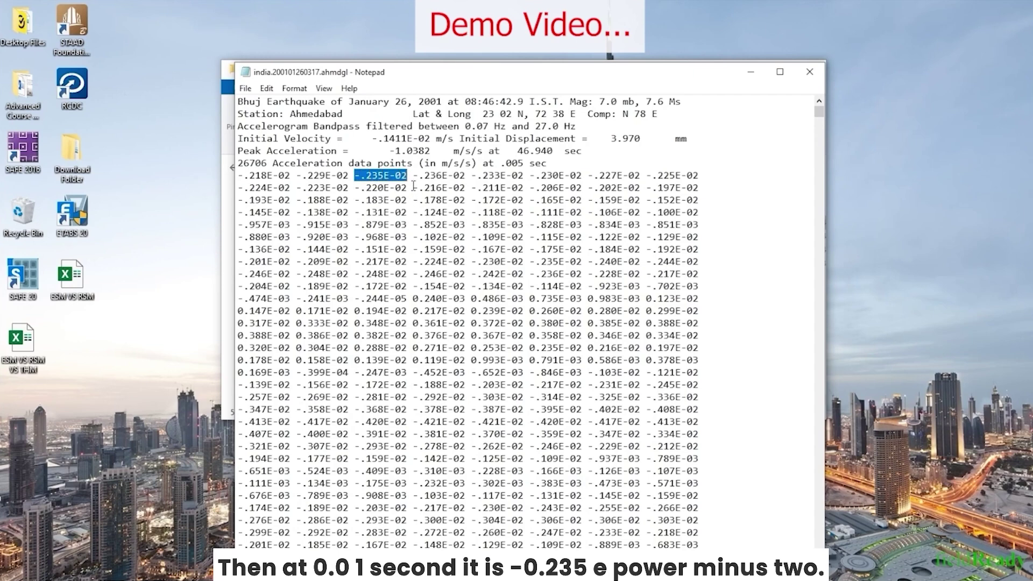
click(412, 176)
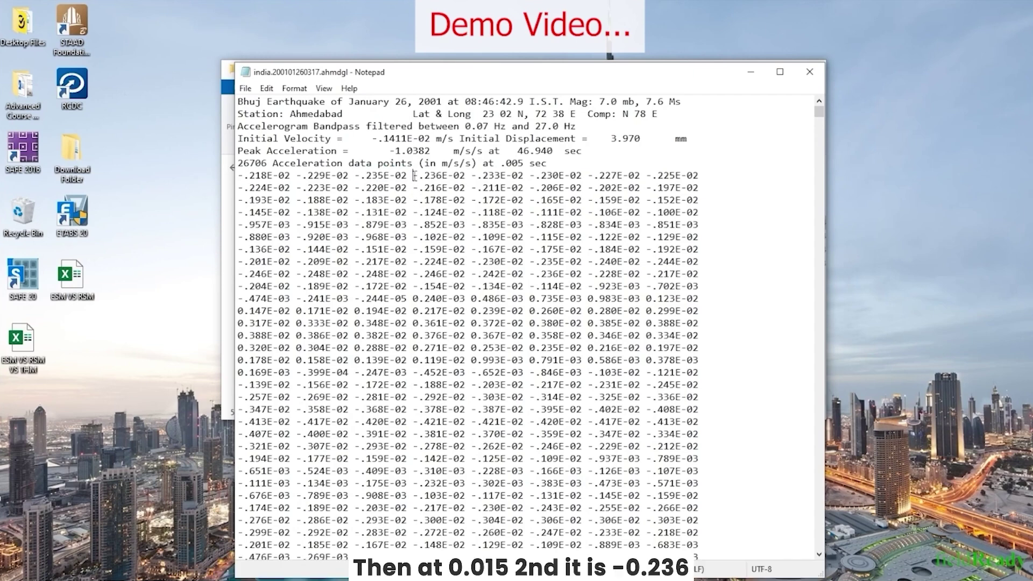
drag(414, 176, 466, 176)
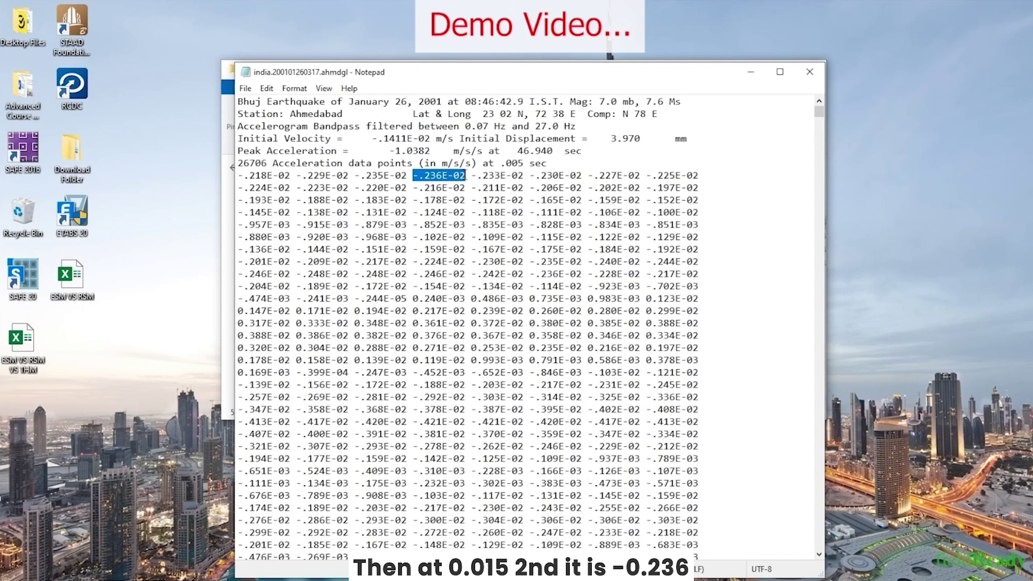
drag(237, 176, 237, 517)
click(299, 195)
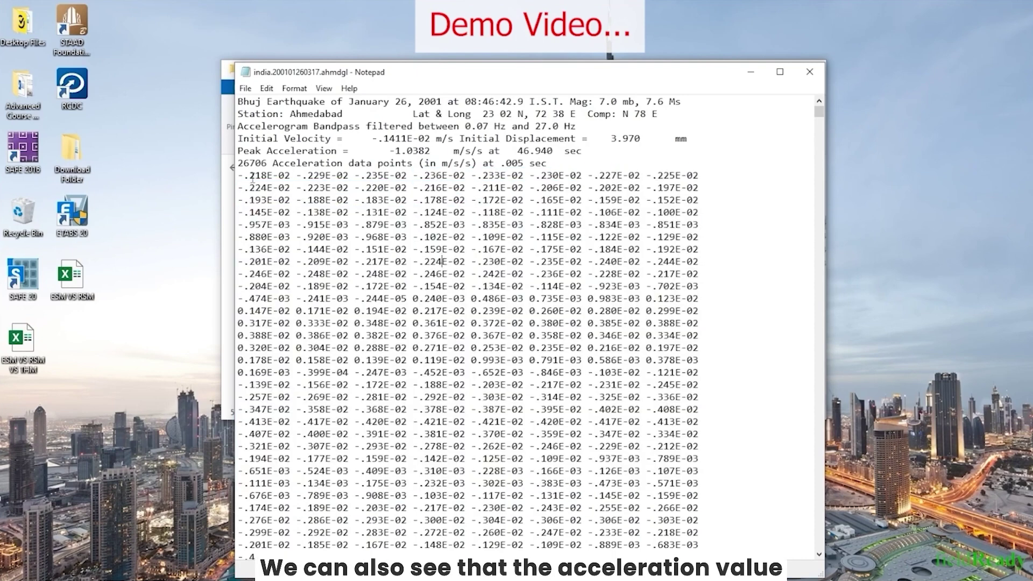
drag(252, 177, 700, 213)
click(278, 187)
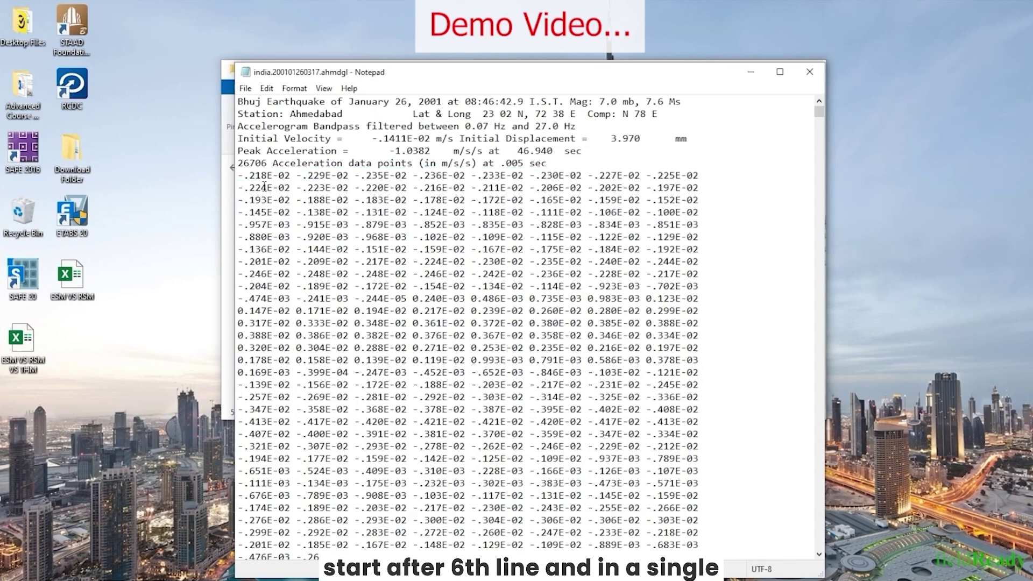
drag(538, 160, 478, 101)
click(237, 175)
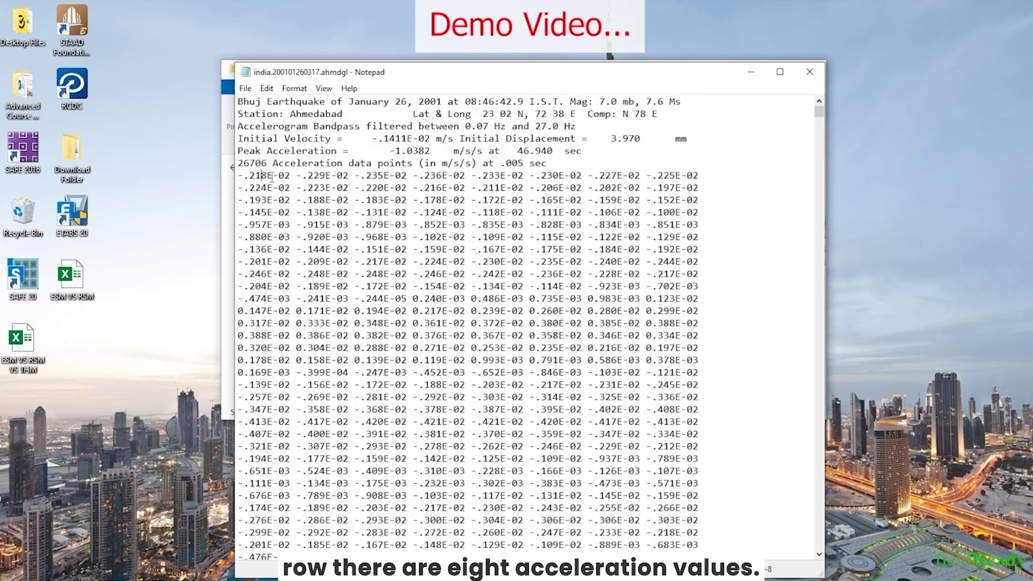
shift+click(437, 174)
shift+click(702, 176)
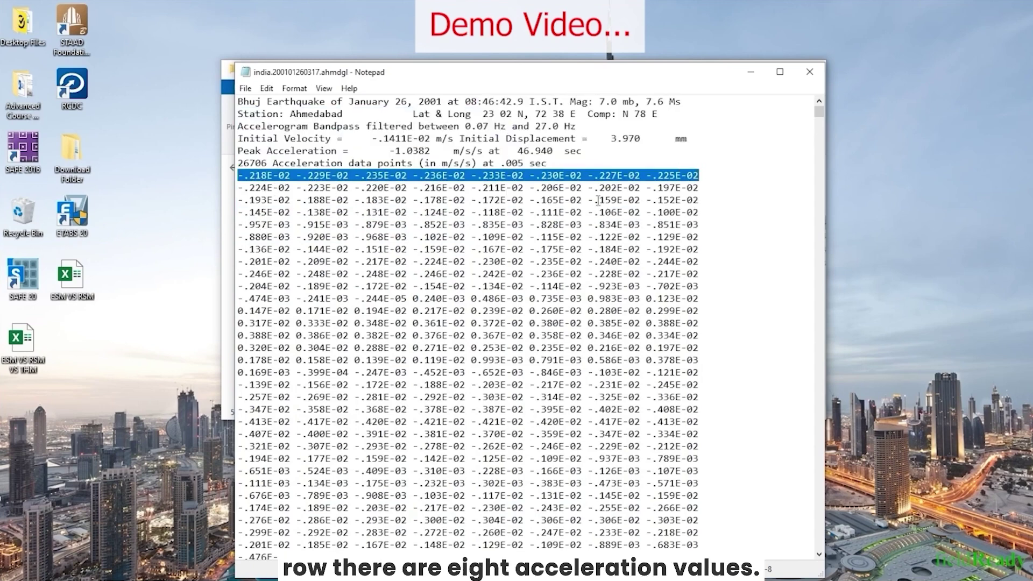
click(503, 170)
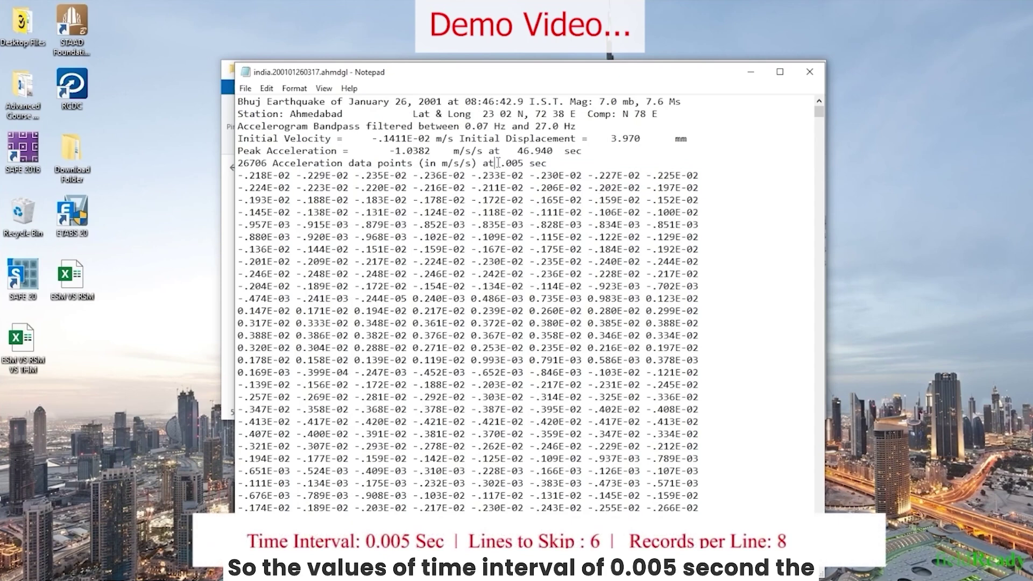
drag(497, 163, 552, 160)
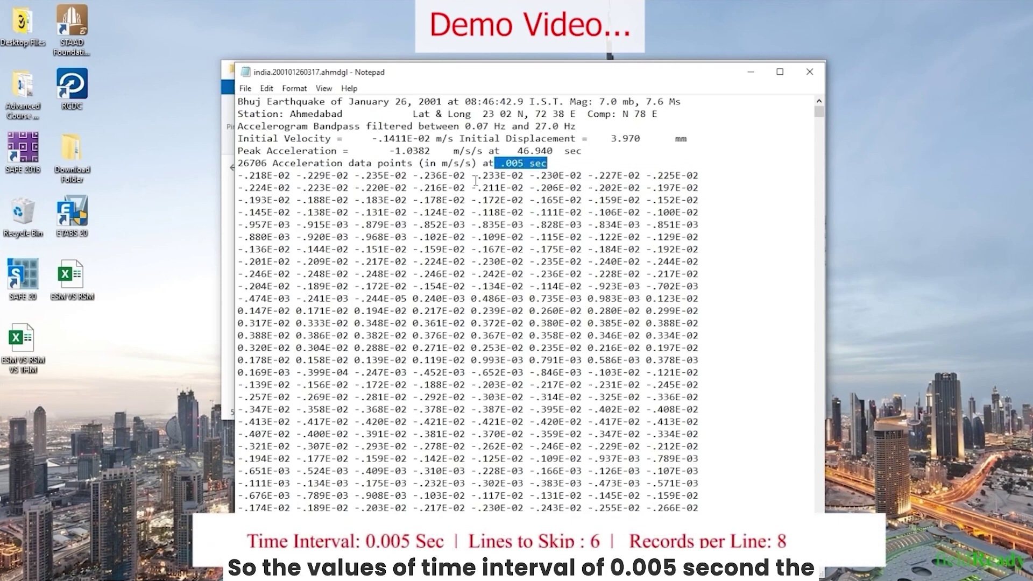
drag(237, 175, 702, 170)
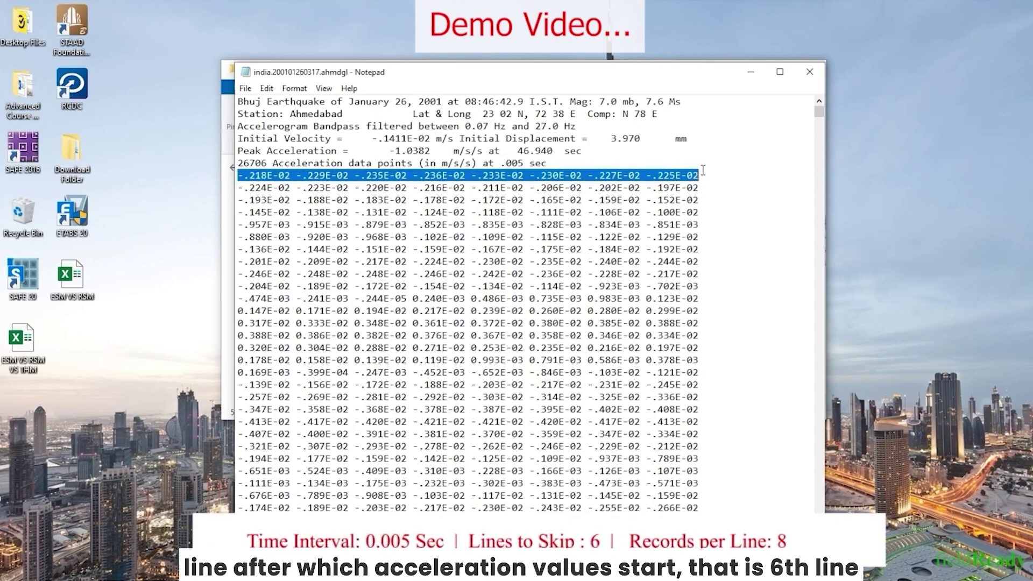
click(416, 201)
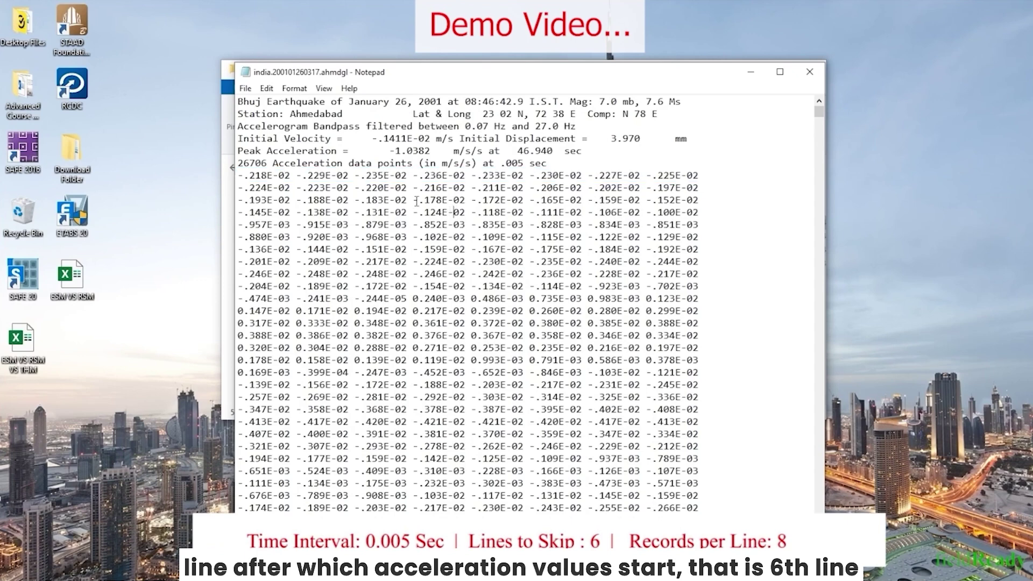
drag(263, 174, 266, 186)
click(384, 176)
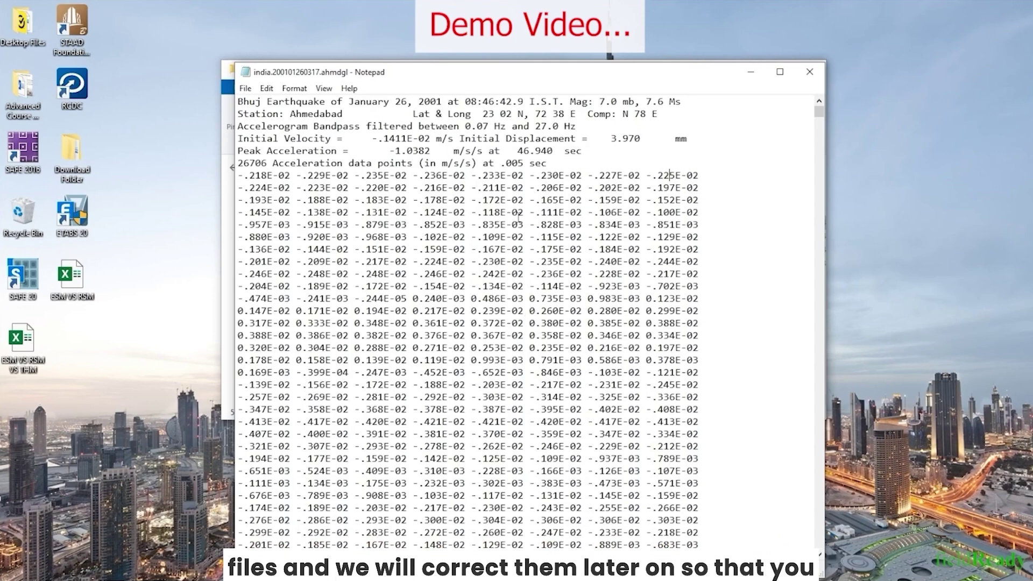
Close the Notepad earthquake data file and switch to the ETABS G+12 time history model
click(810, 74)
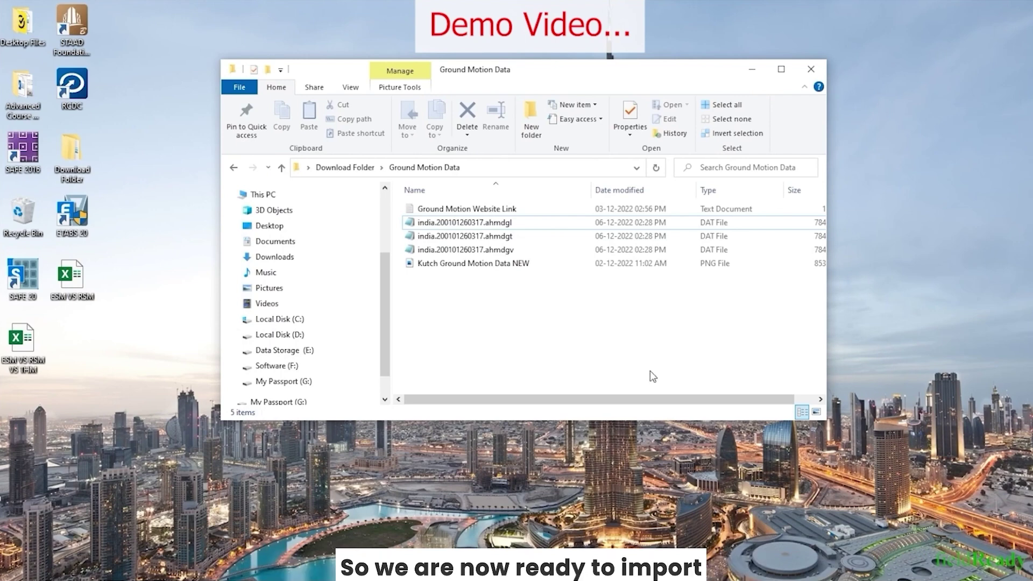
key(super)
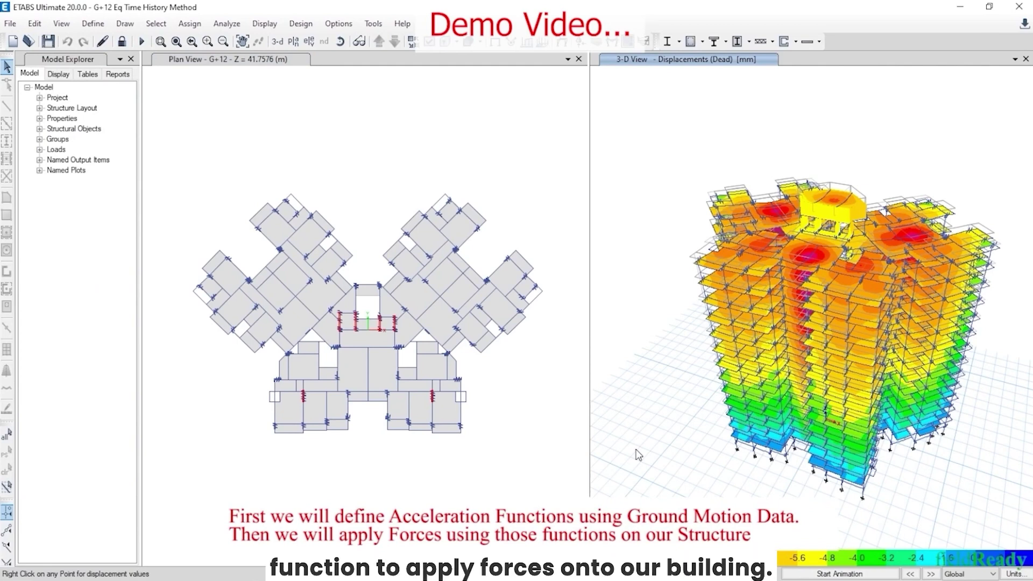
Unlock the model, deleting its analysis results, and choose From File as the new time history function type
click(120, 41)
click(534, 343)
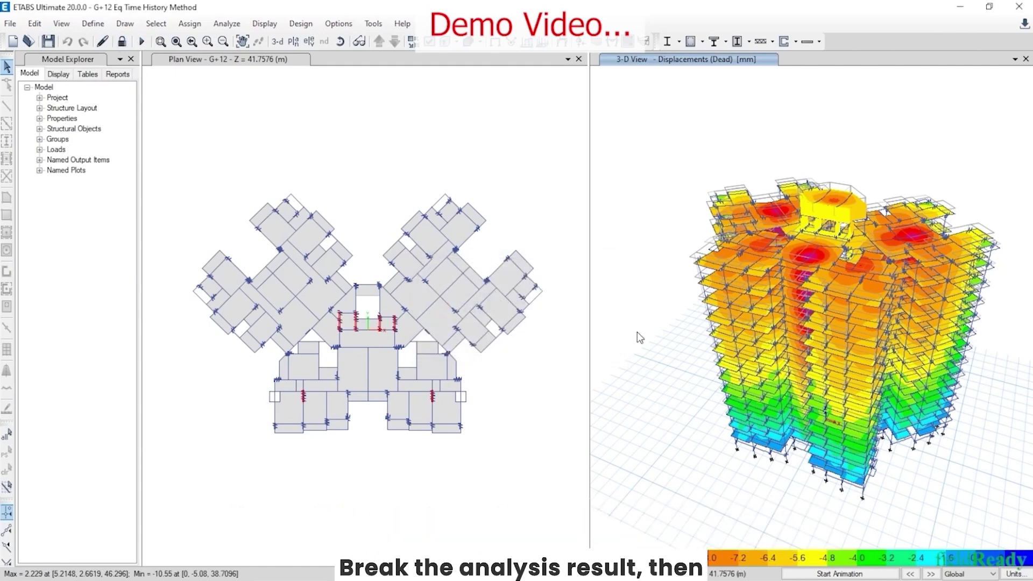
click(93, 23)
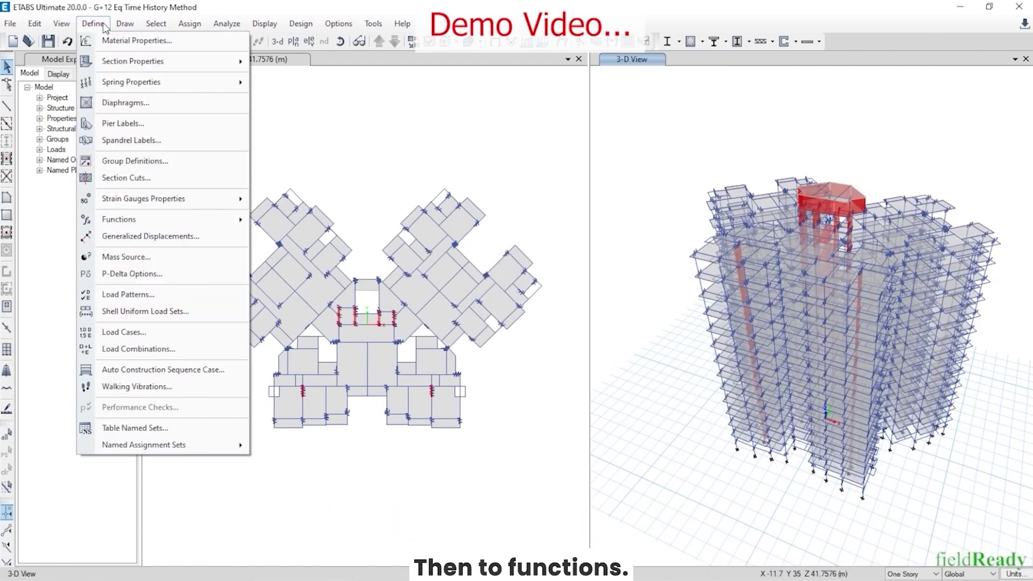
mouse_move(145, 220)
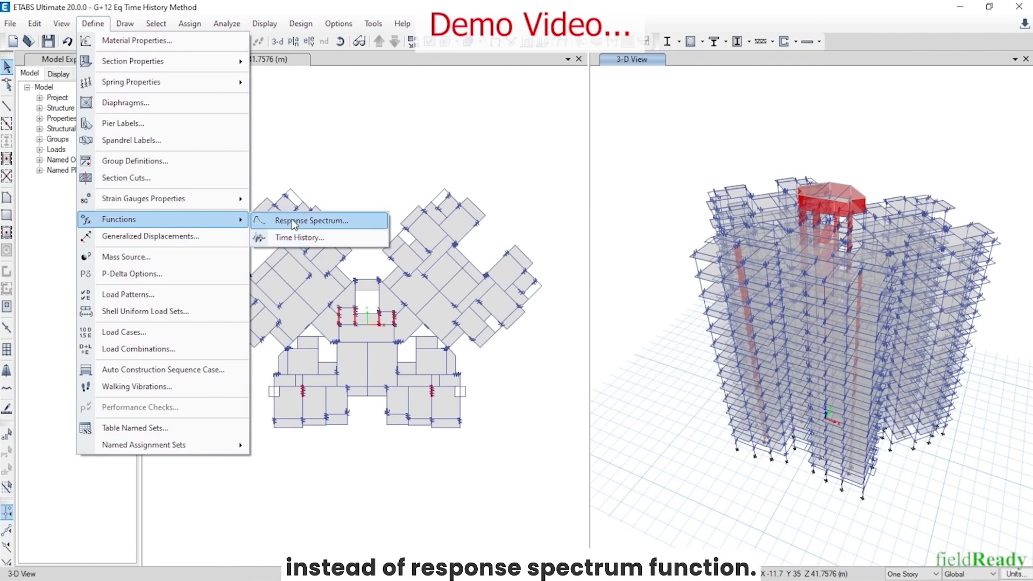
click(299, 238)
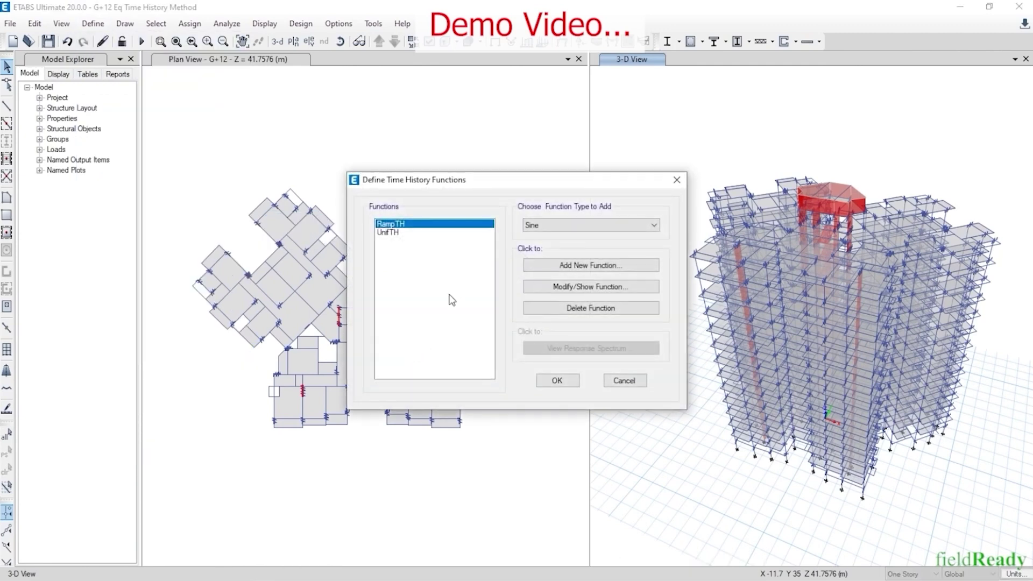
click(546, 226)
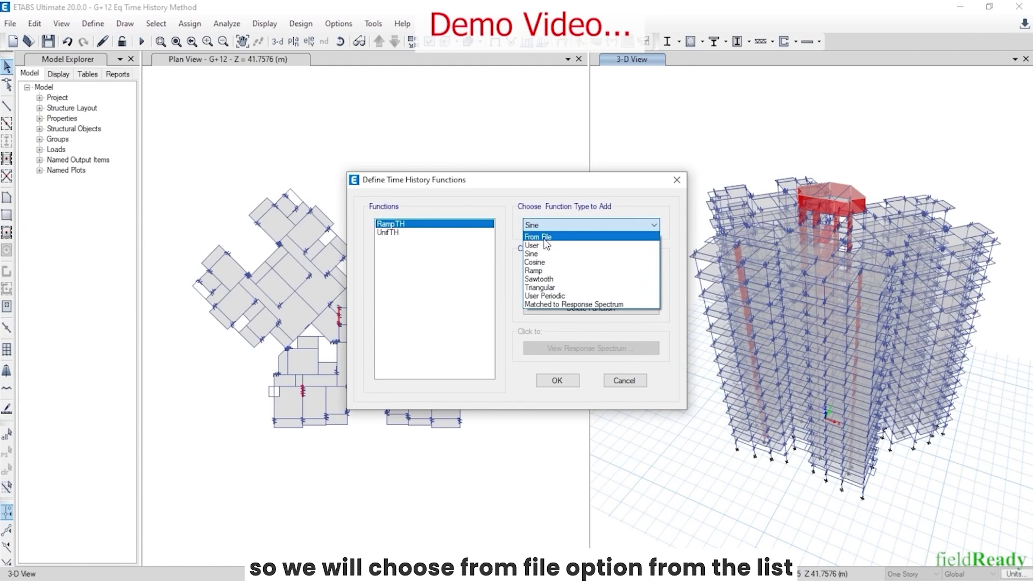
click(542, 238)
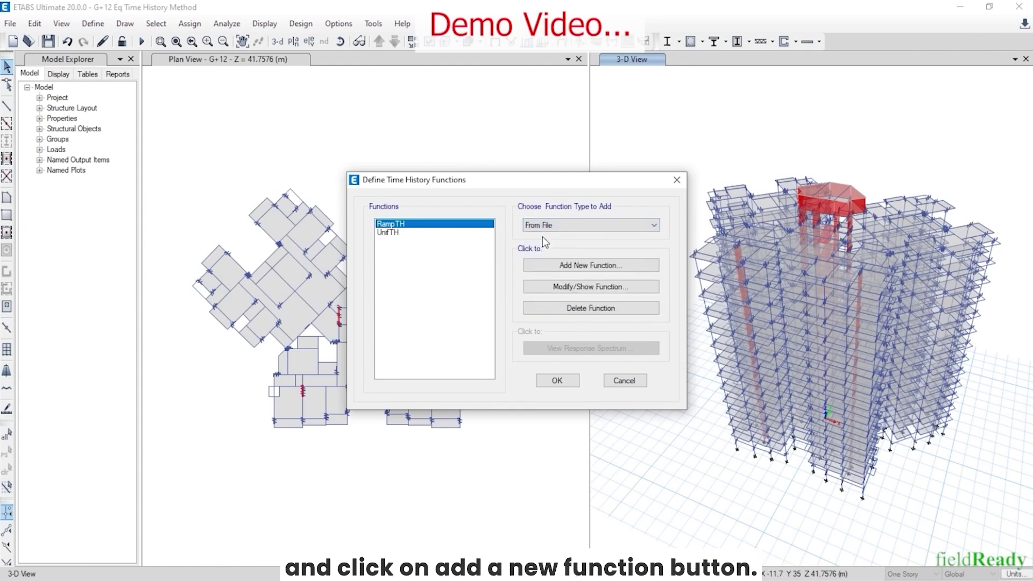
Add a From File function that reads india.200101260317.ahmdgl from the Ground Motion Data folder
click(573, 269)
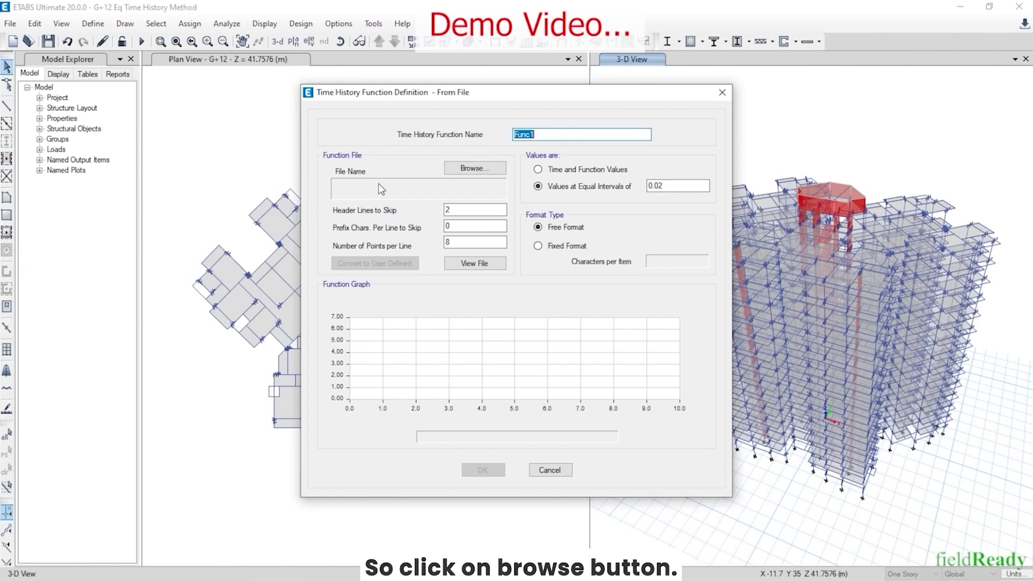
click(452, 174)
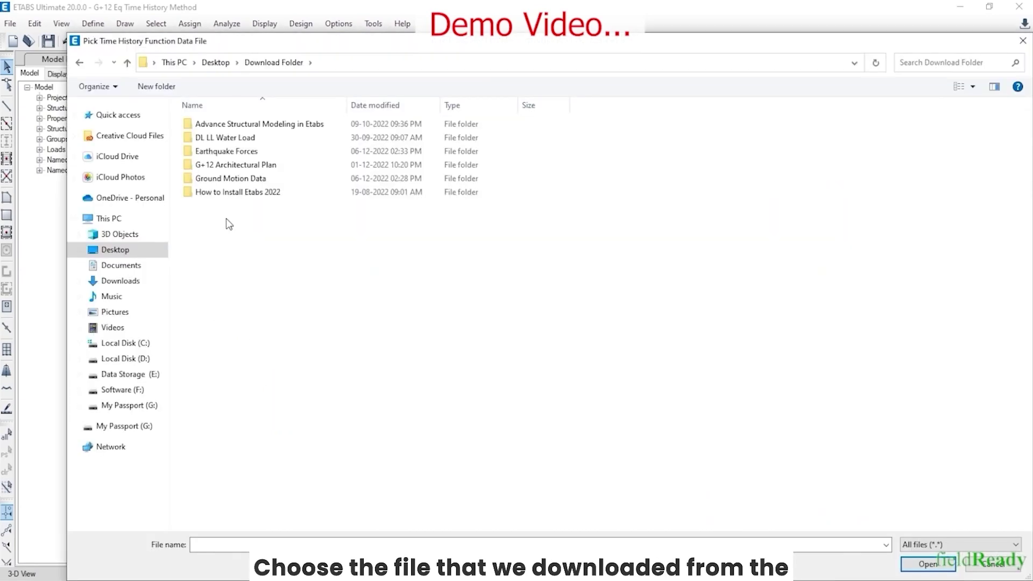
double_click(214, 180)
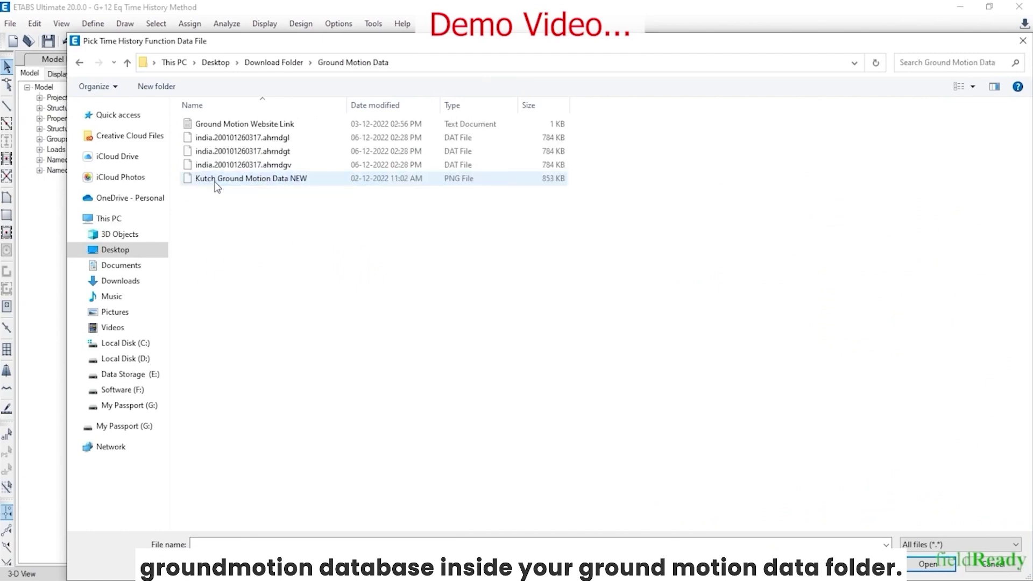
click(259, 140)
click(926, 563)
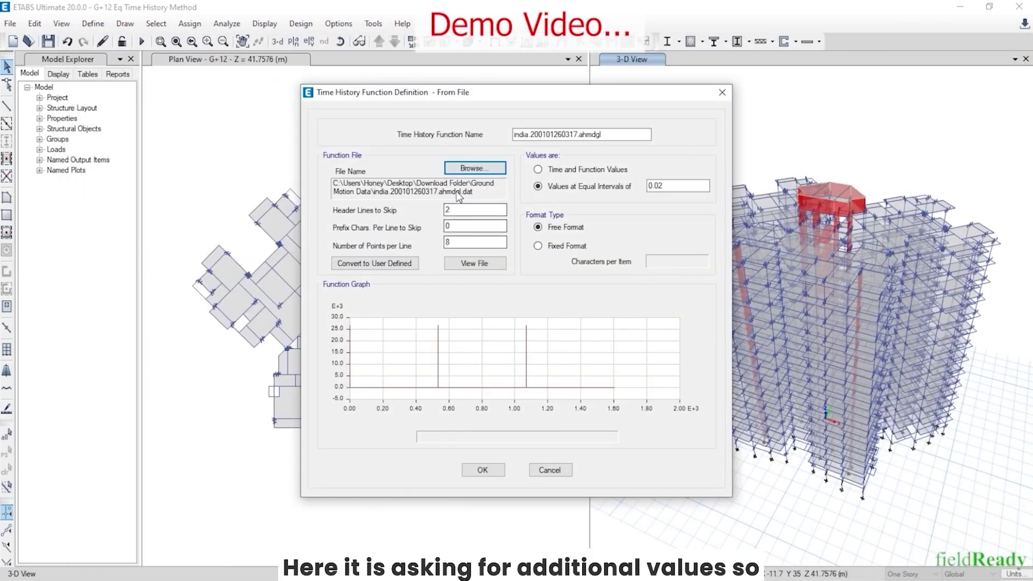
Check the data file's six header lines and set Header Lines to Skip to 6
double_click(454, 210)
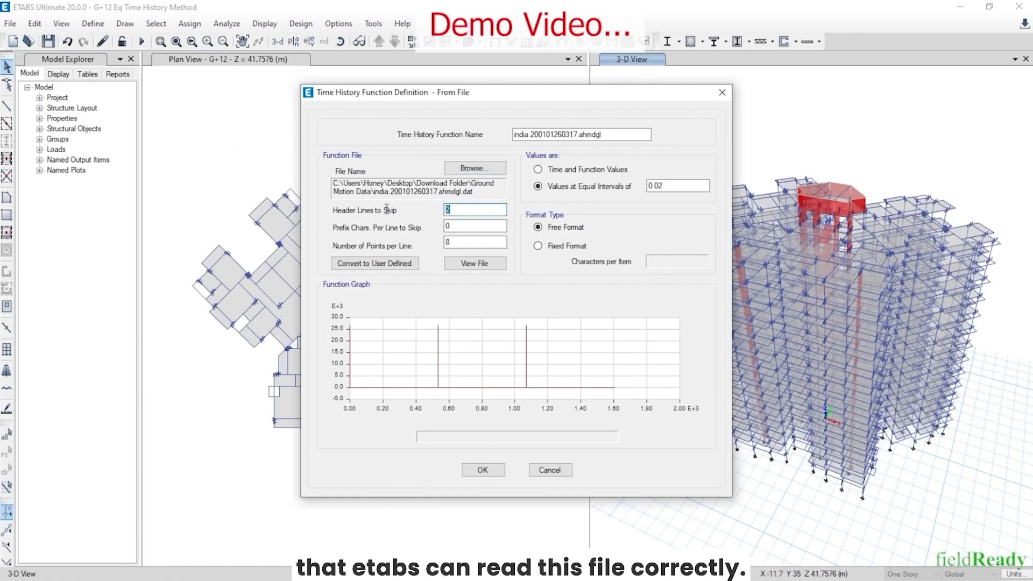
key(super)
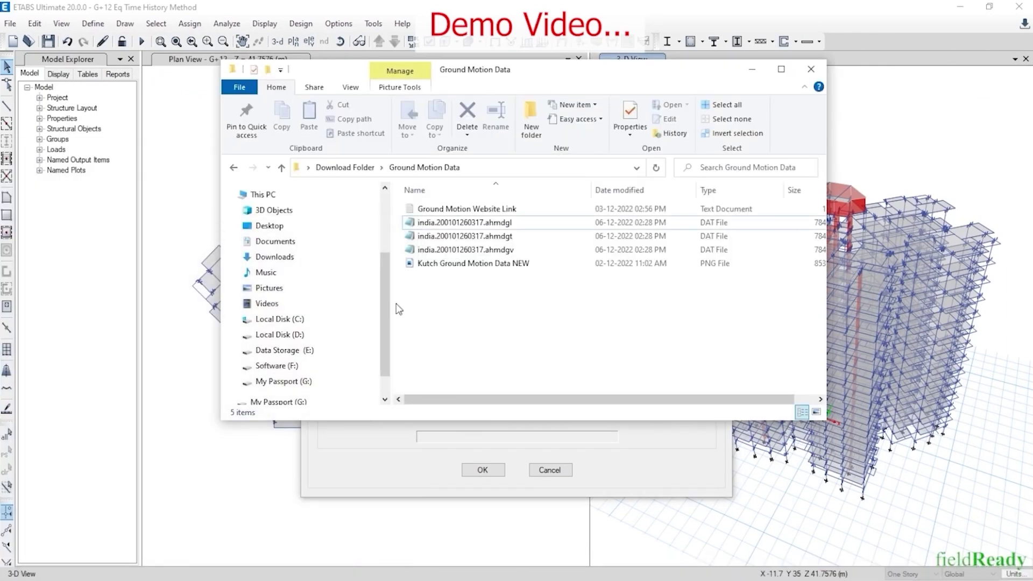
click(472, 222)
double_click(472, 222)
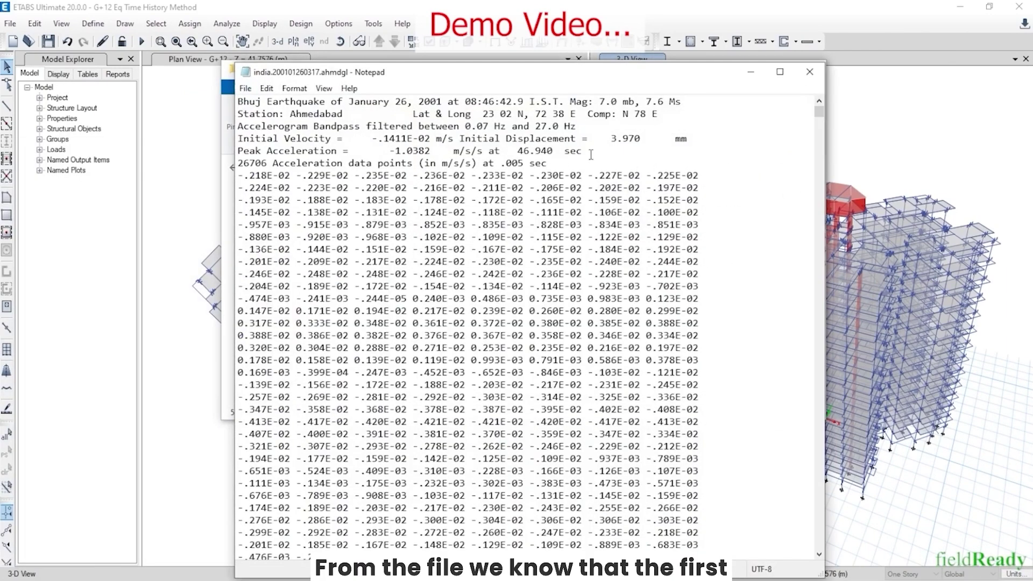
drag(547, 163, 237, 98)
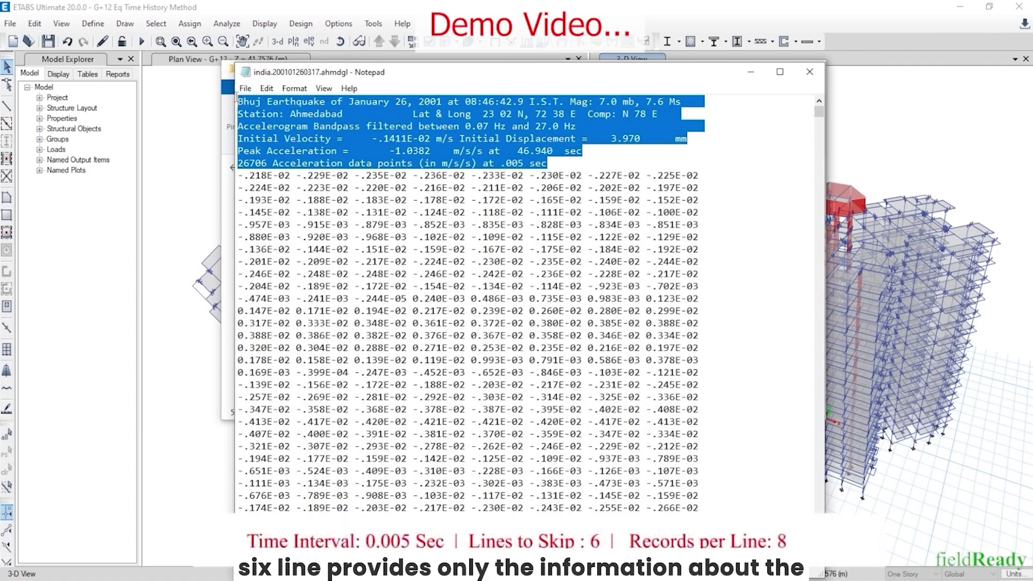
drag(493, 80, 690, 257)
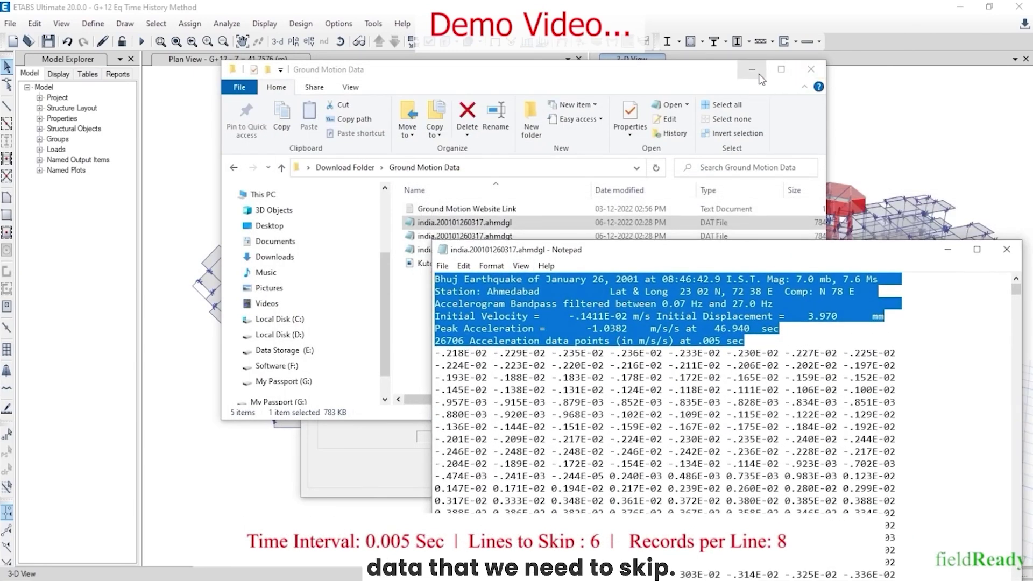
click(811, 69)
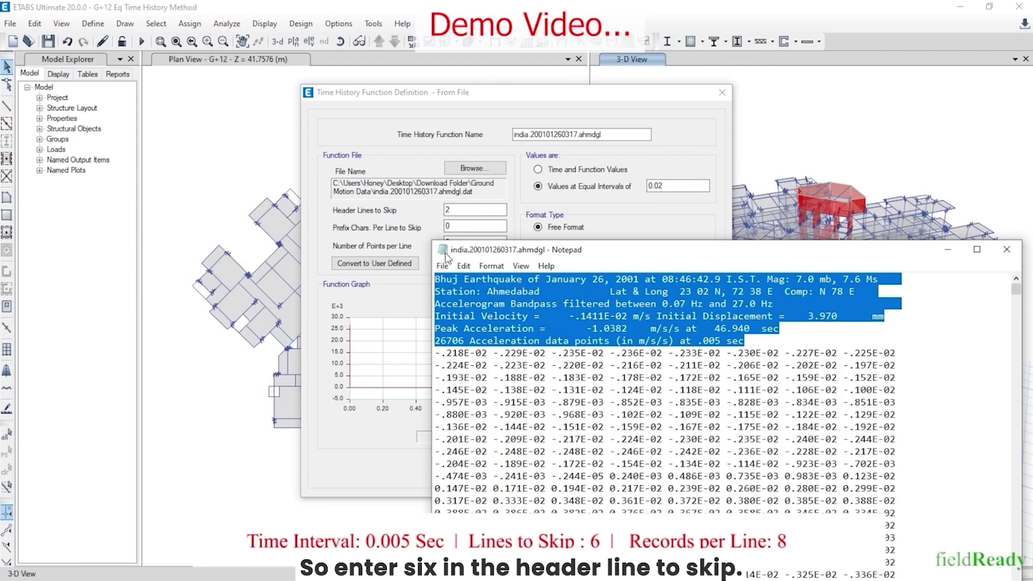
click(463, 209)
key(BackSpace)
text(6)
Count the values in a data row, set Points per Line to 8, and re-enter the equal interval
key(super)
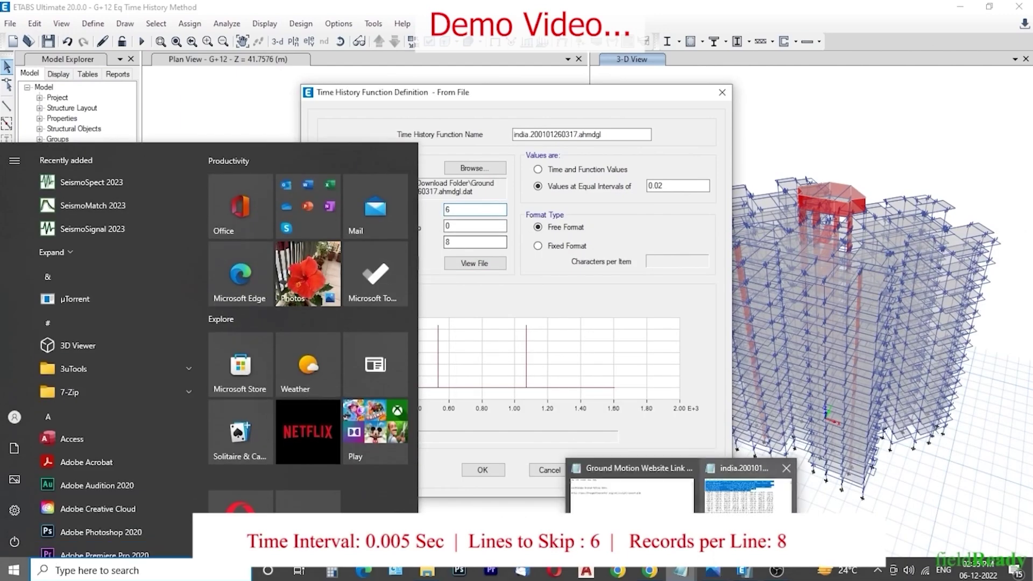
click(820, 530)
drag(434, 353, 537, 354)
click(473, 226)
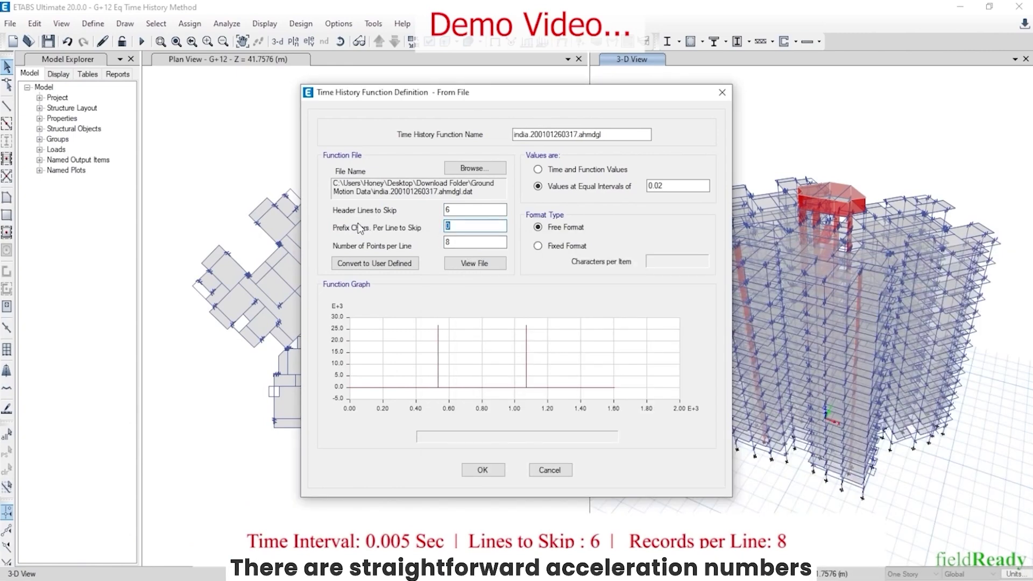
key(super)
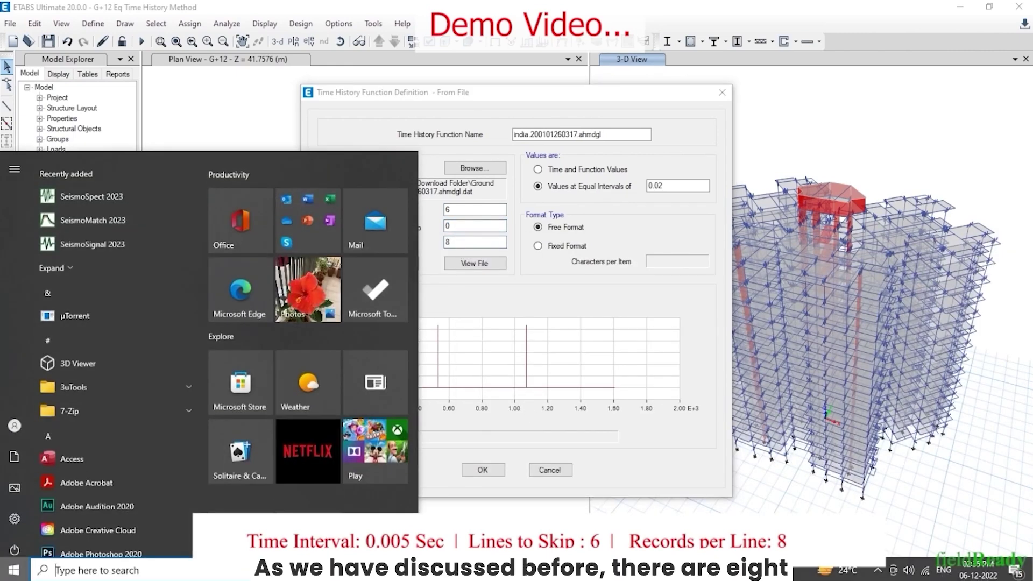
click(748, 485)
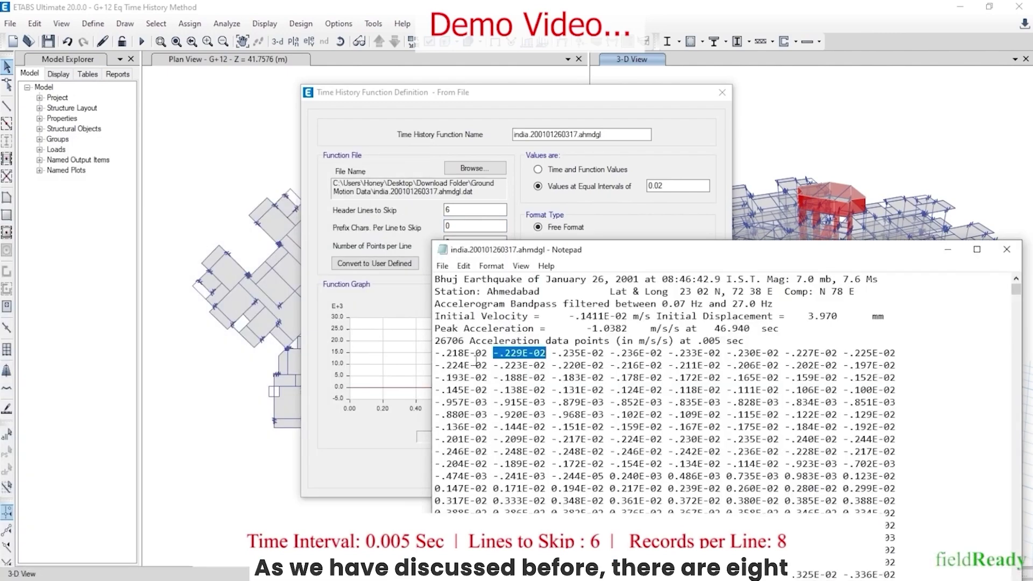
drag(447, 353, 525, 353)
drag(563, 352, 645, 353)
drag(677, 353, 819, 353)
drag(831, 353, 867, 353)
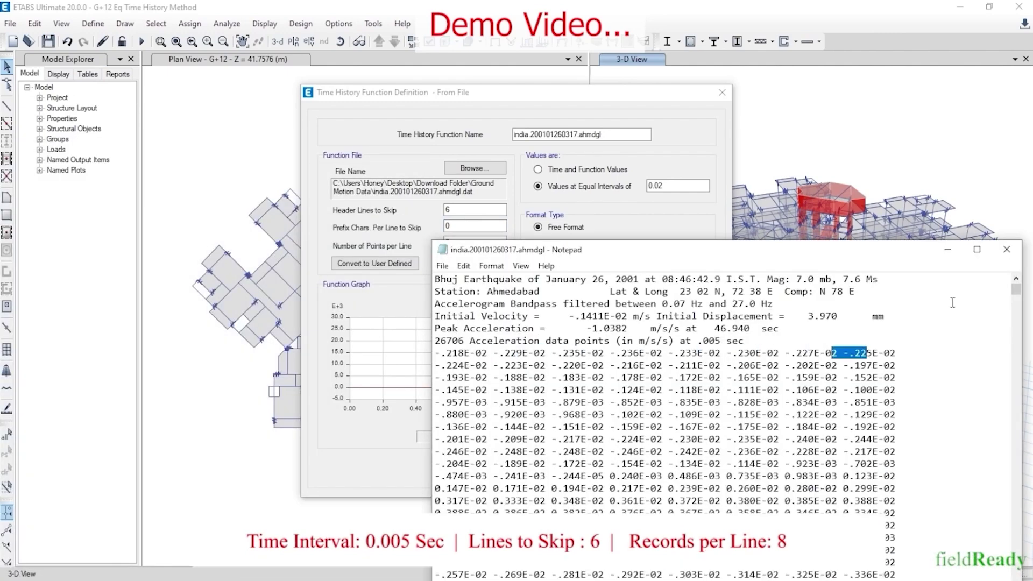
click(949, 249)
text(8)
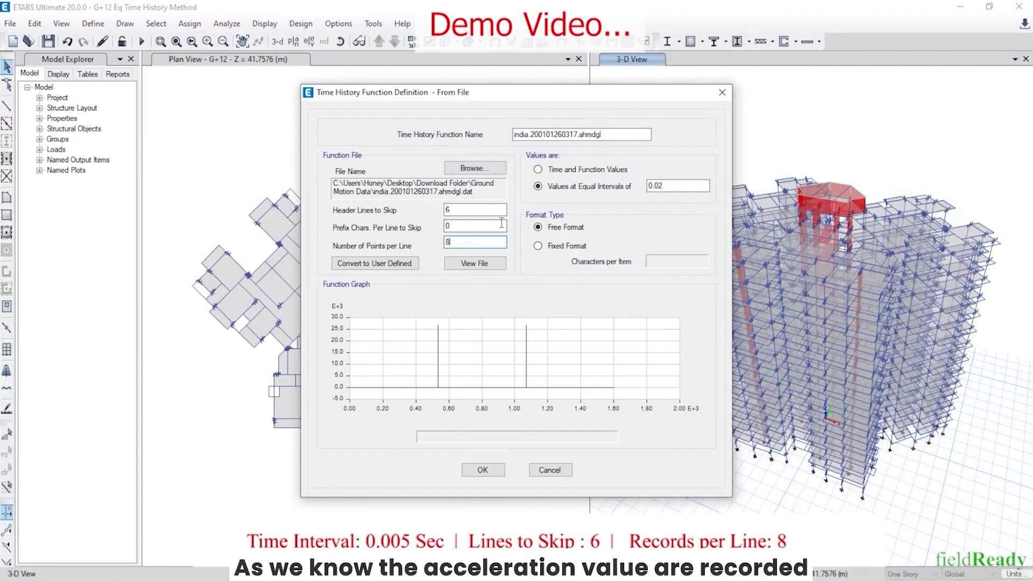
double_click(675, 189)
text(0.)
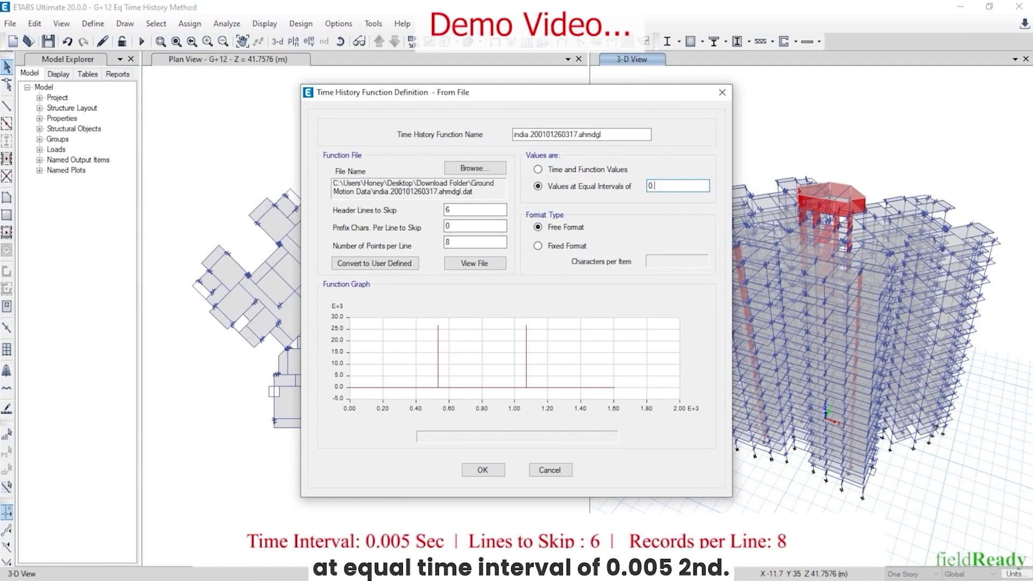
text(005)
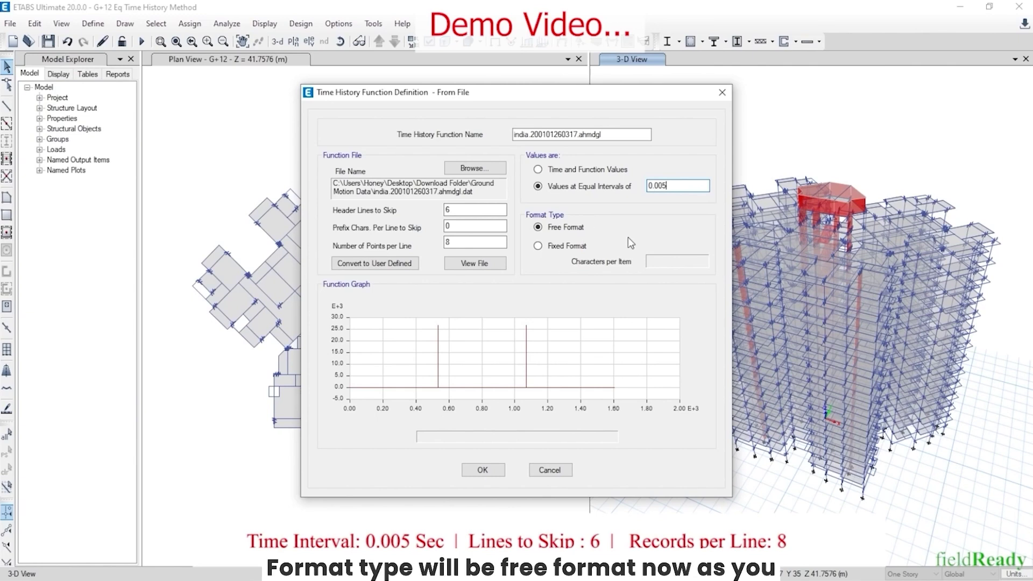
Apply the 0.005 interval and review the 6 header lines and 8 points per line settings
click(487, 211)
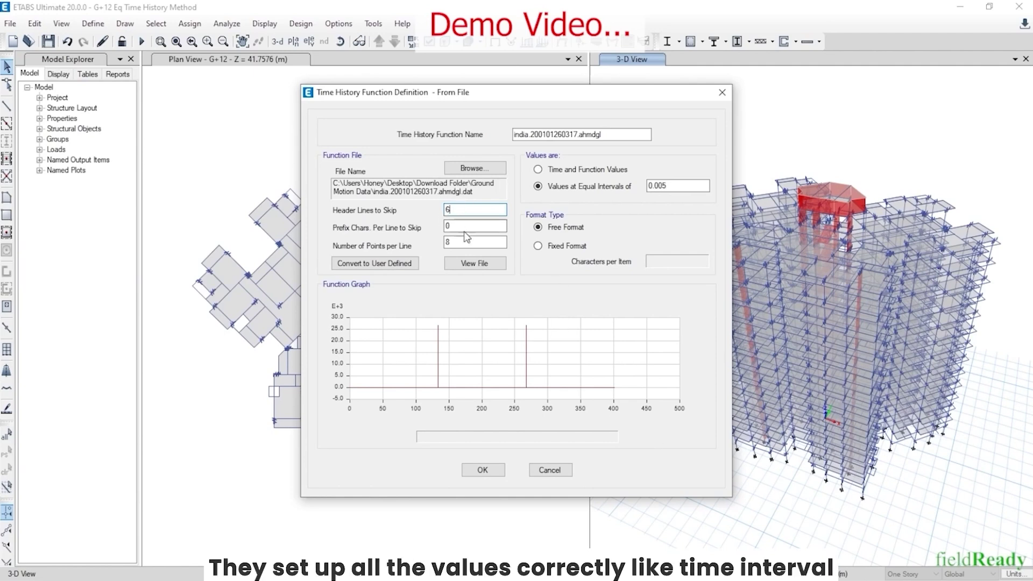
double_click(659, 185)
double_click(467, 211)
double_click(461, 243)
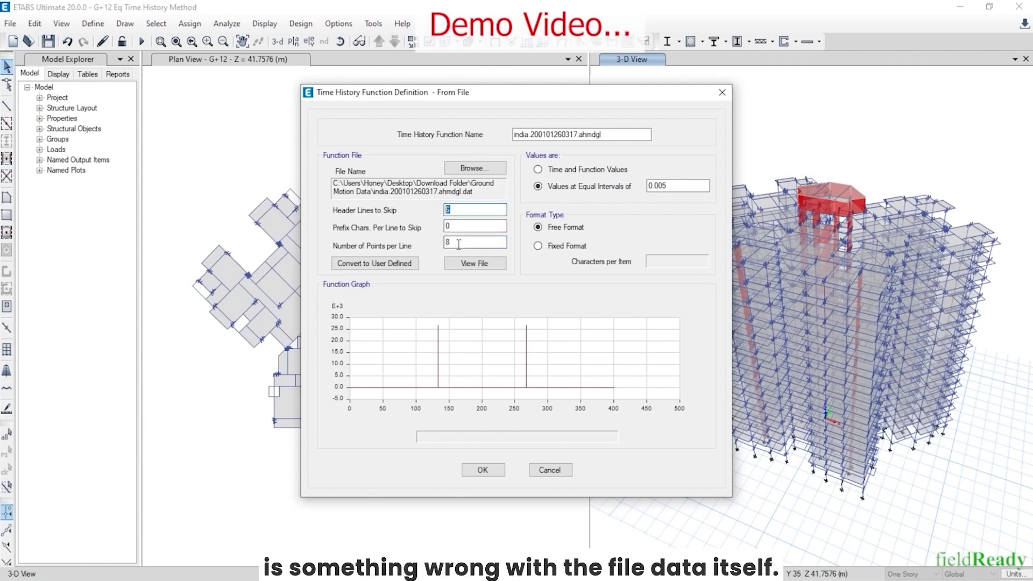
click(685, 185)
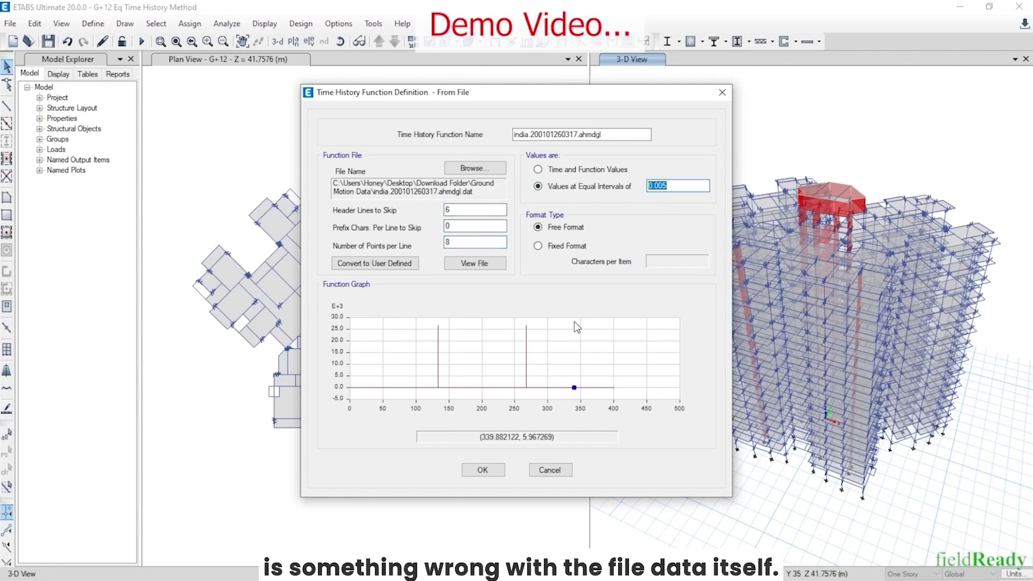
Open india.200101260317.ahmdgl in Notepad and enlarge the window to show more rows
key(super)
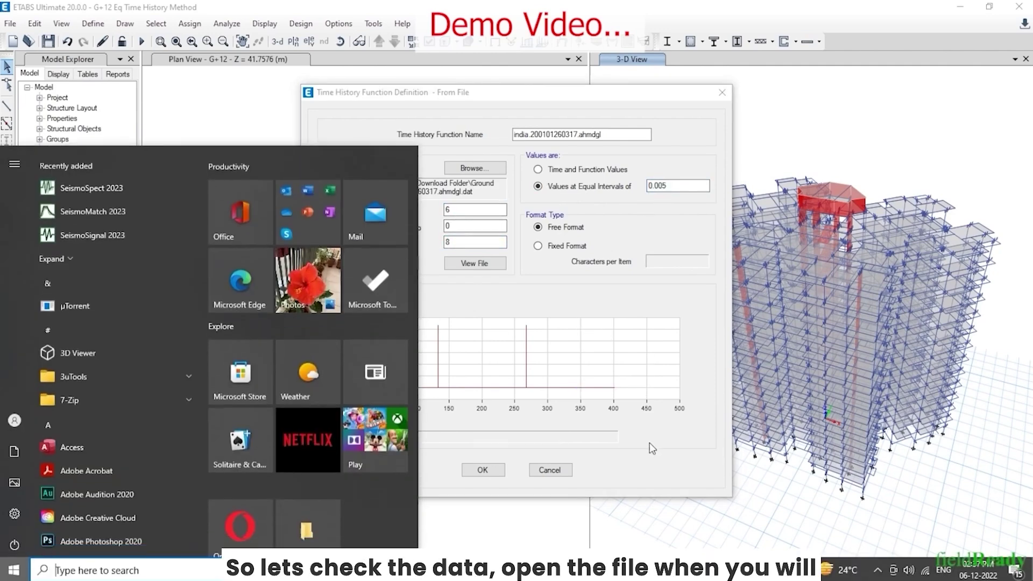
click(436, 570)
click(357, 540)
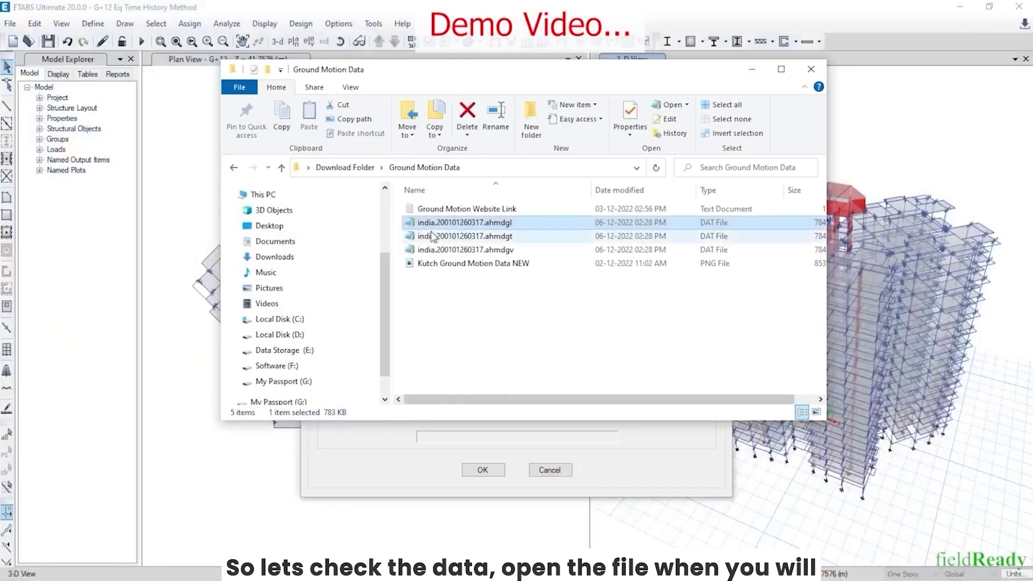
double_click(387, 225)
drag(450, 73, 450, 40)
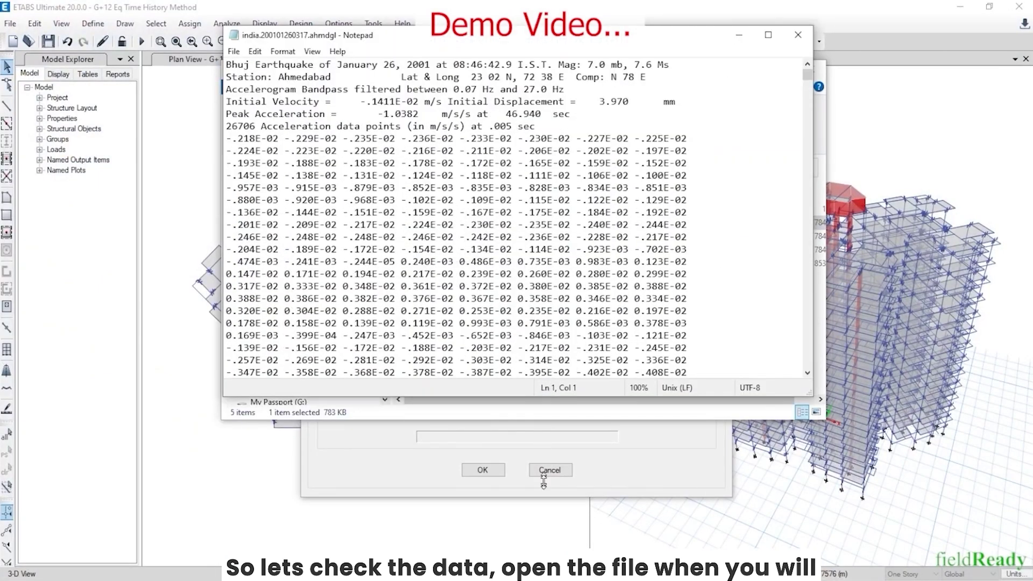
drag(543, 397, 544, 519)
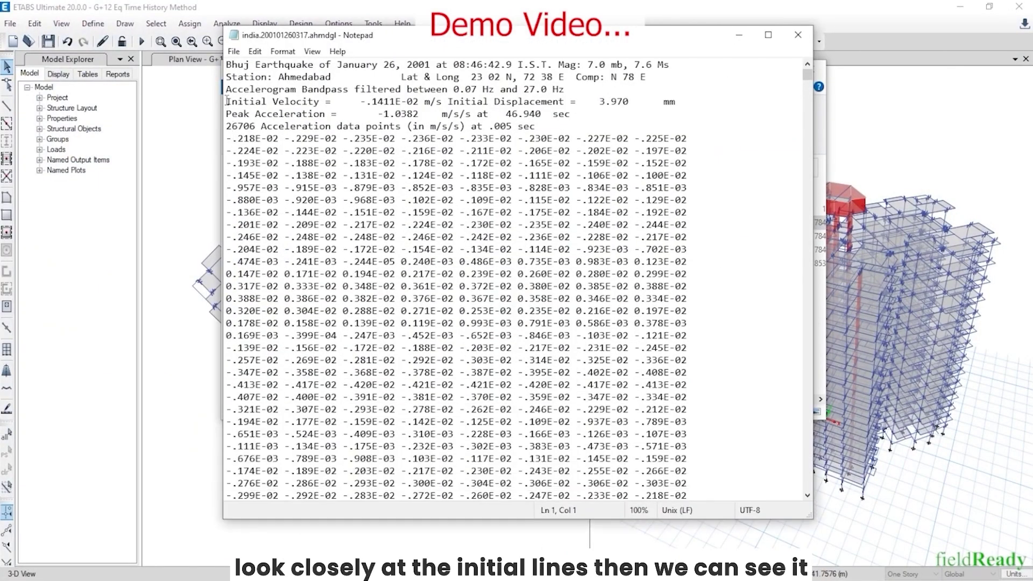
drag(226, 102, 682, 101)
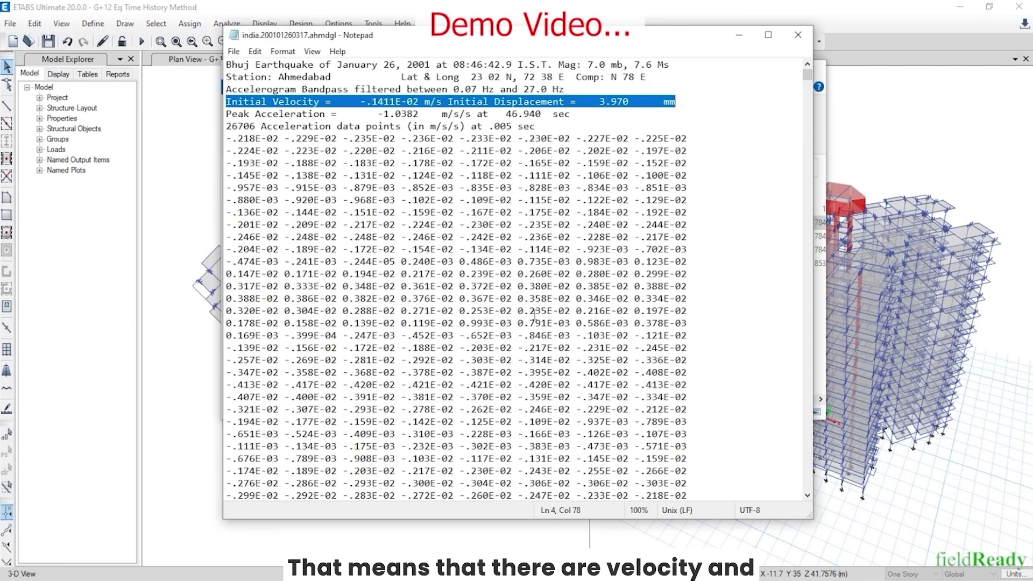
click(397, 225)
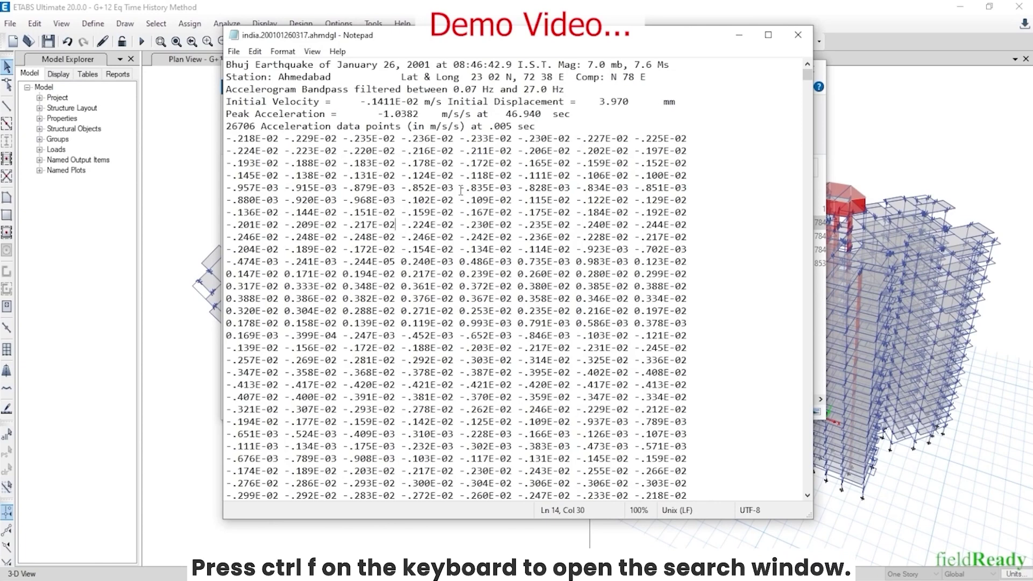
Search the file for 'Velocity' until the Peak Velocity line is found
key(ctrl+f)
text(Velocity)
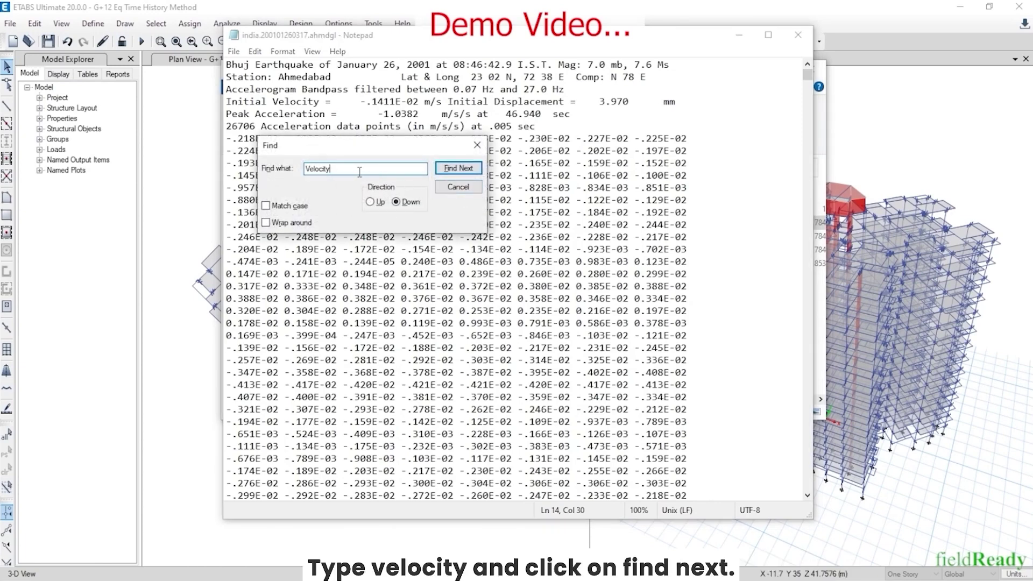
double_click(359, 171)
text(Velocity)
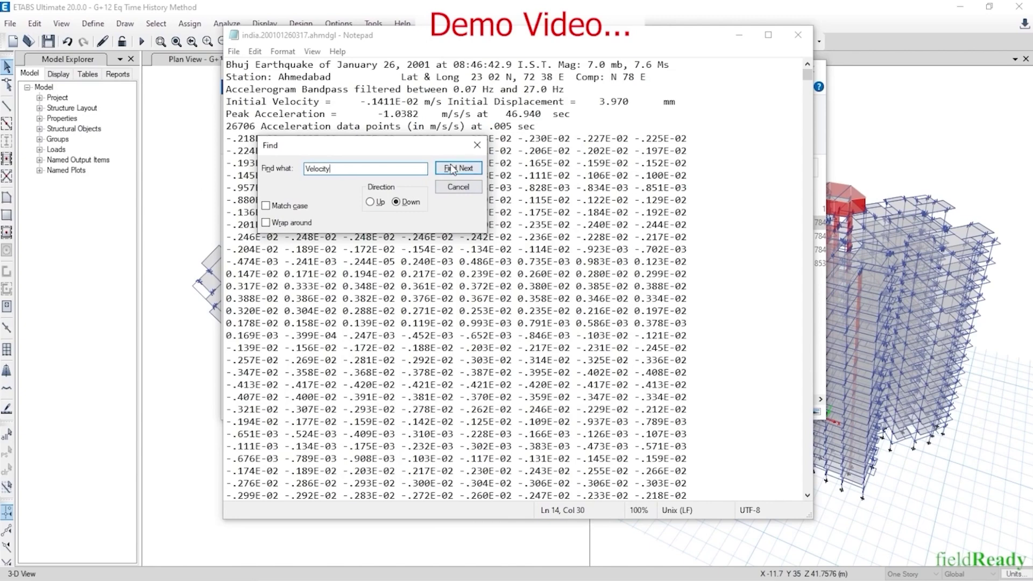
click(459, 168)
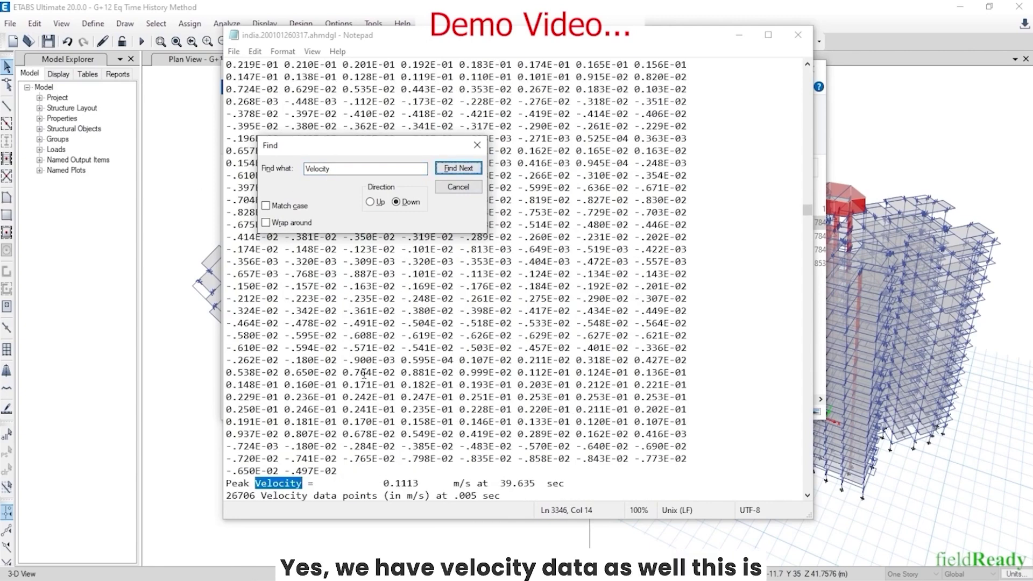
Delete everything from the Peak Velocity line to the end of the file
scroll(317, 421, down, 5)
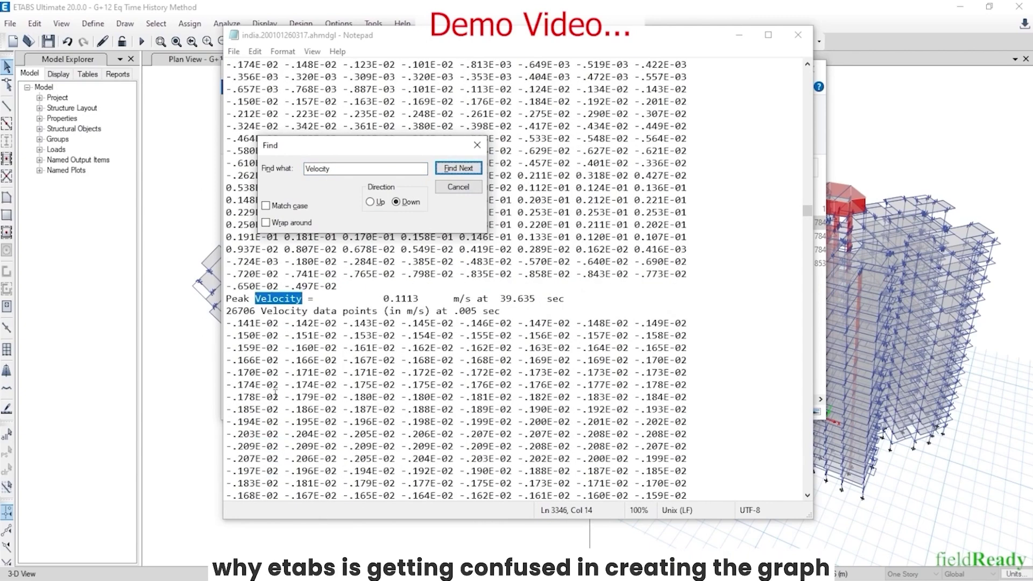
click(477, 150)
scroll(237, 244, down, 2)
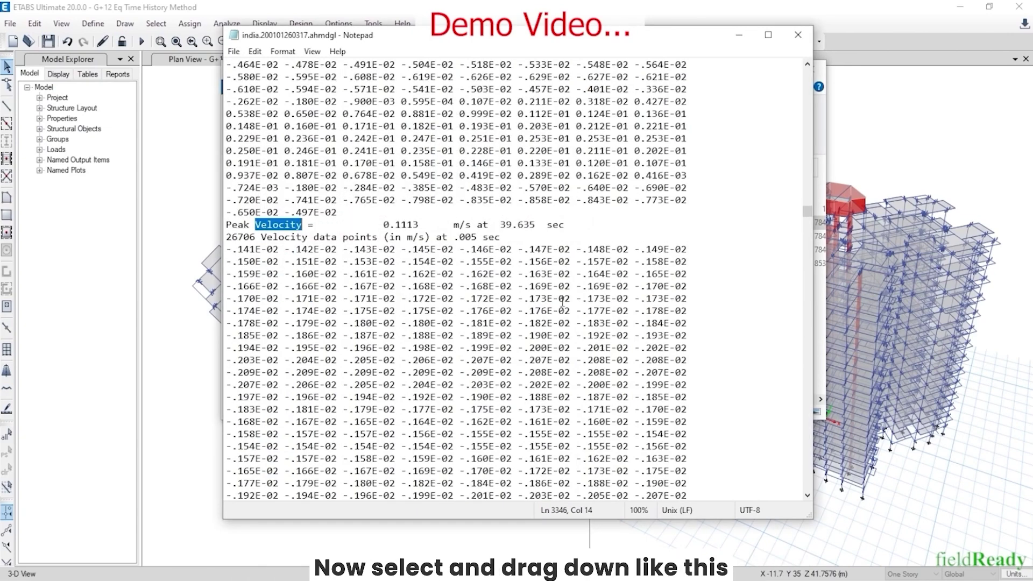
drag(227, 225, 405, 469)
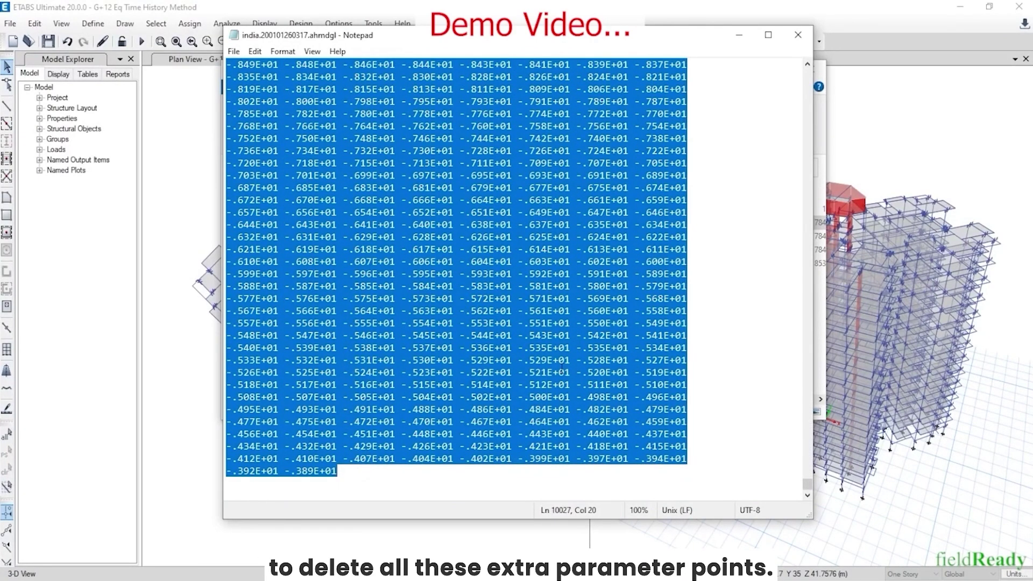
key(Delete)
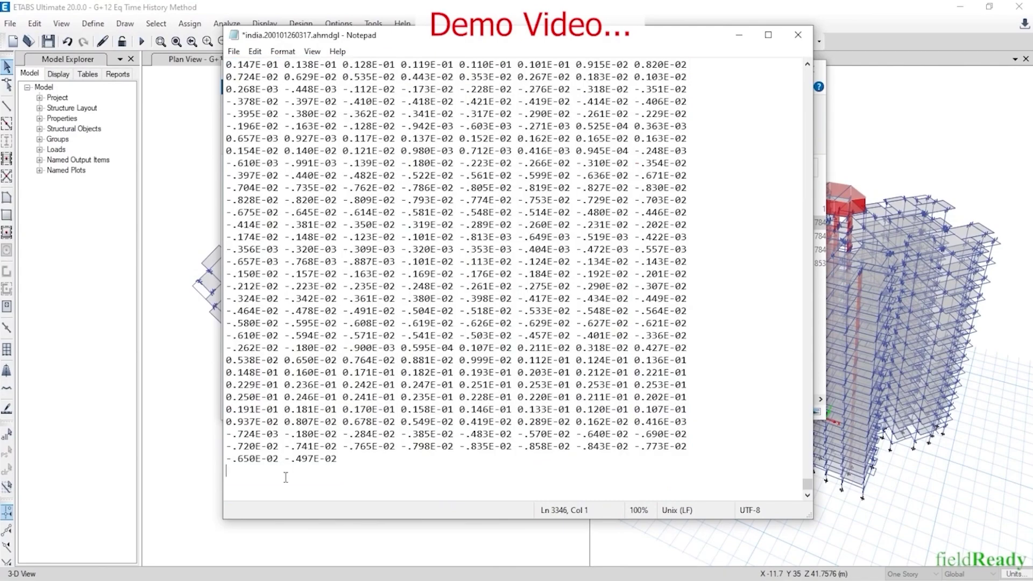
Save the cleaned data file, keeping only the header and acceleration data
drag(808, 484, 808, 75)
click(235, 53)
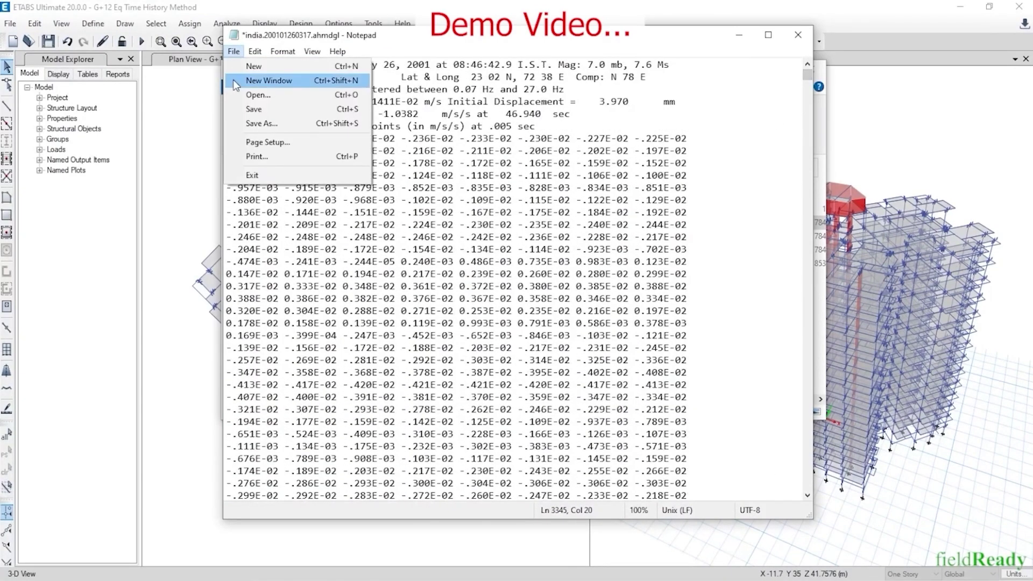
click(255, 111)
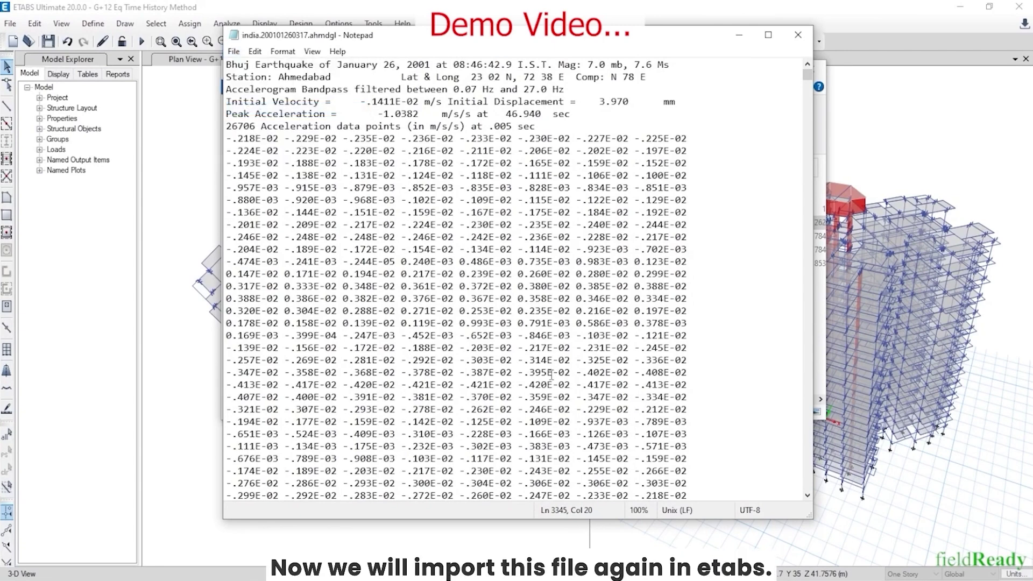
Reload the cleaned india.200101260317.ahmdgl file into the function and display its accelerogram as a printable graph
click(798, 35)
click(747, 71)
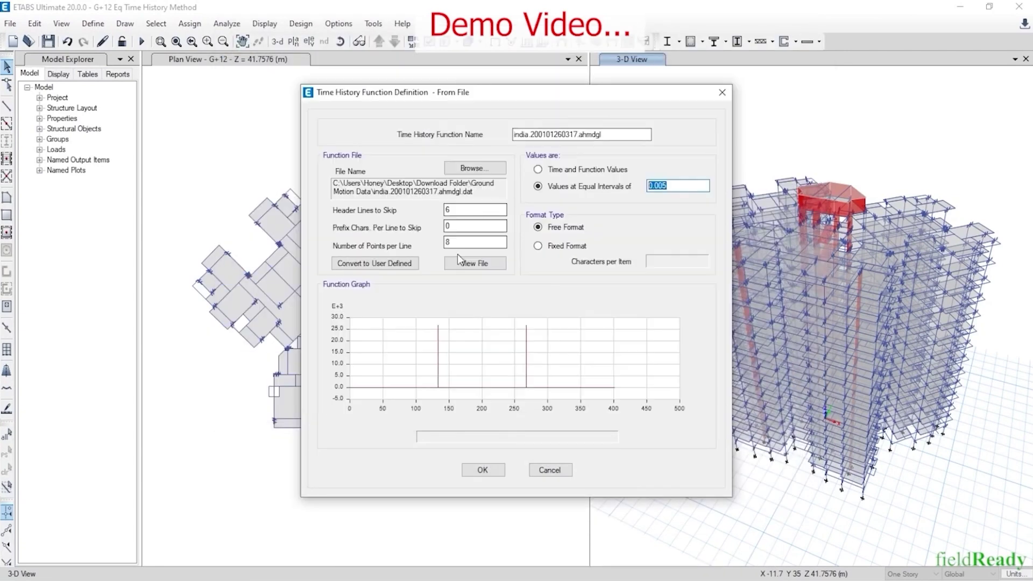
click(466, 169)
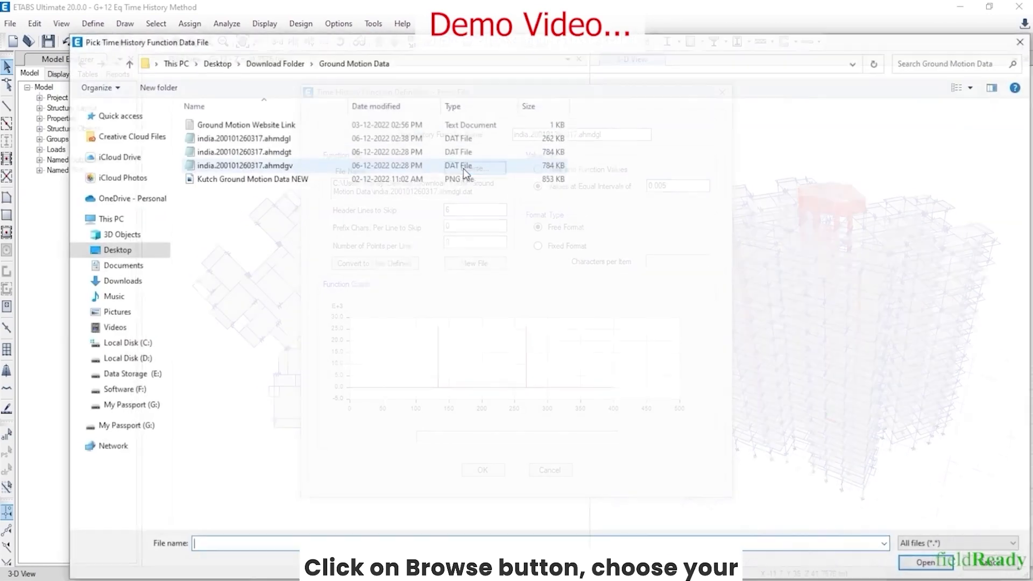
click(253, 139)
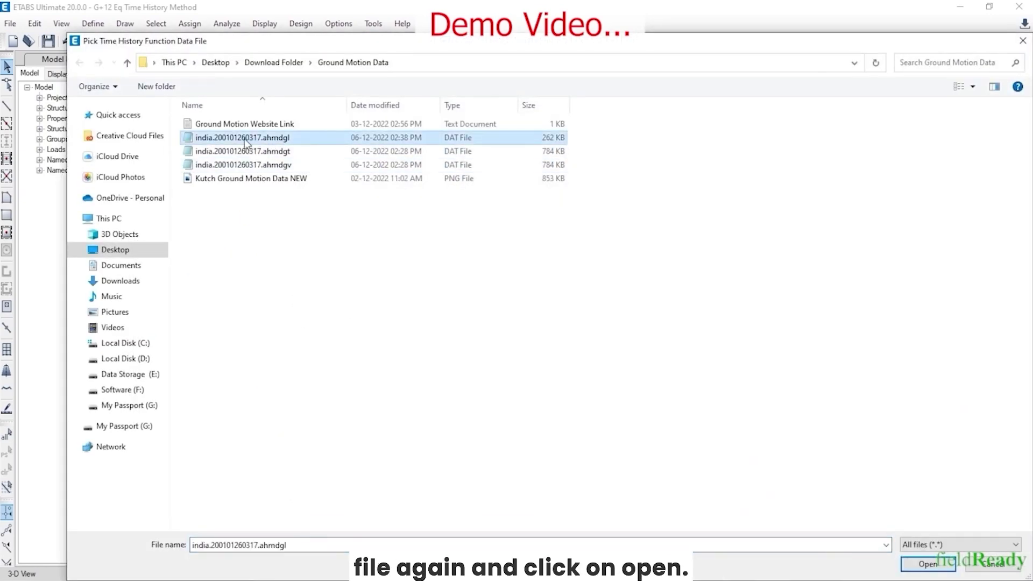
click(918, 564)
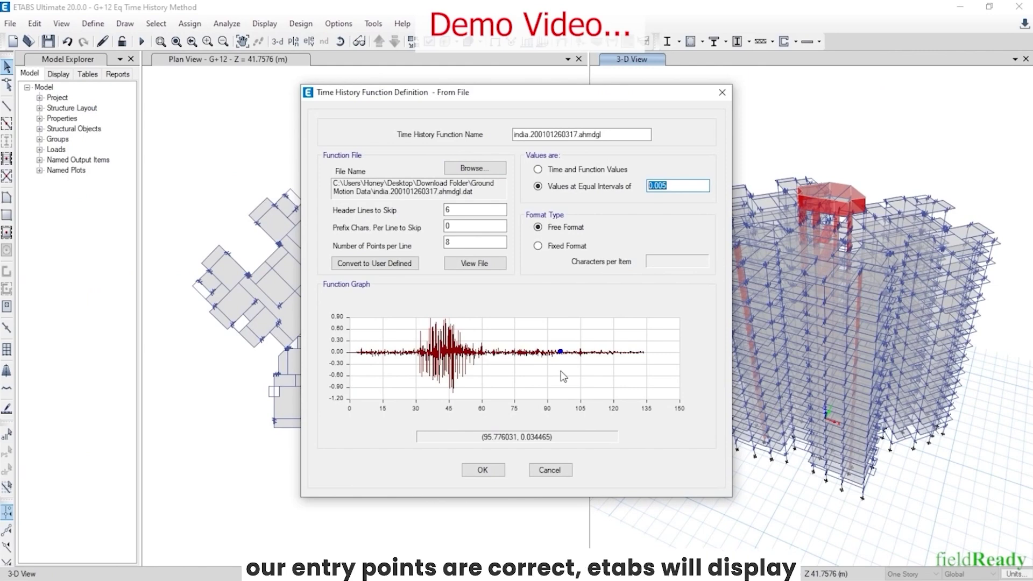
right_click(560, 370)
click(574, 394)
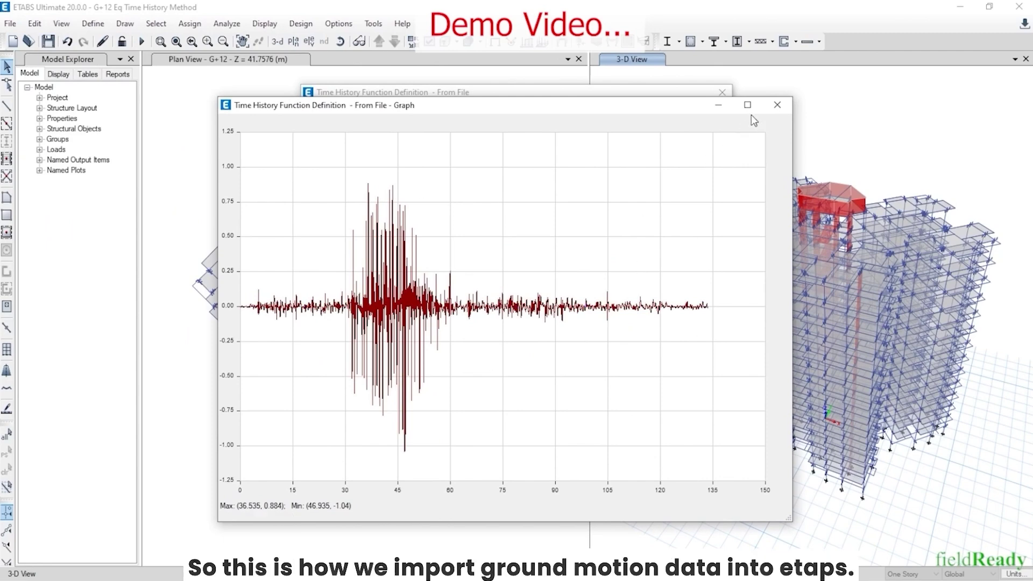
Close the printable graph window and select the function name india.200101260317.ahmdgl
click(777, 105)
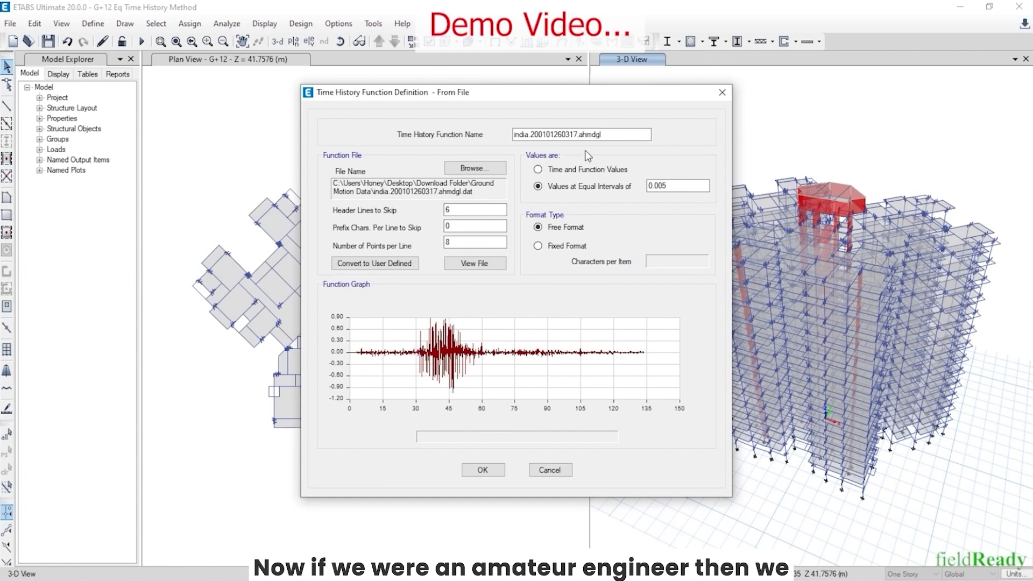
drag(619, 134, 476, 132)
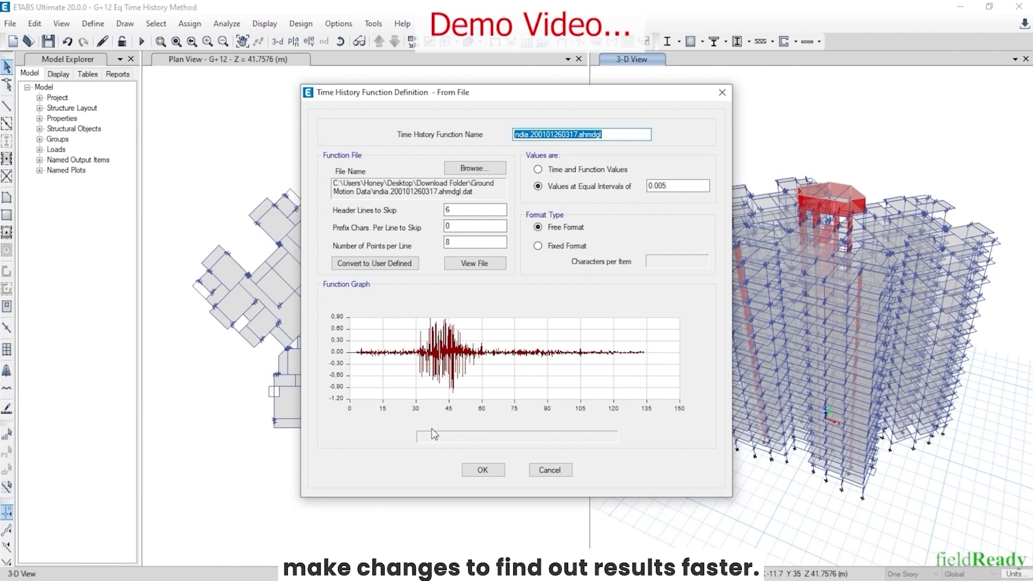
Display the accelerogram as a resizable graph showing maximum 0.884 and minimum -1.04
right_click(504, 339)
click(521, 361)
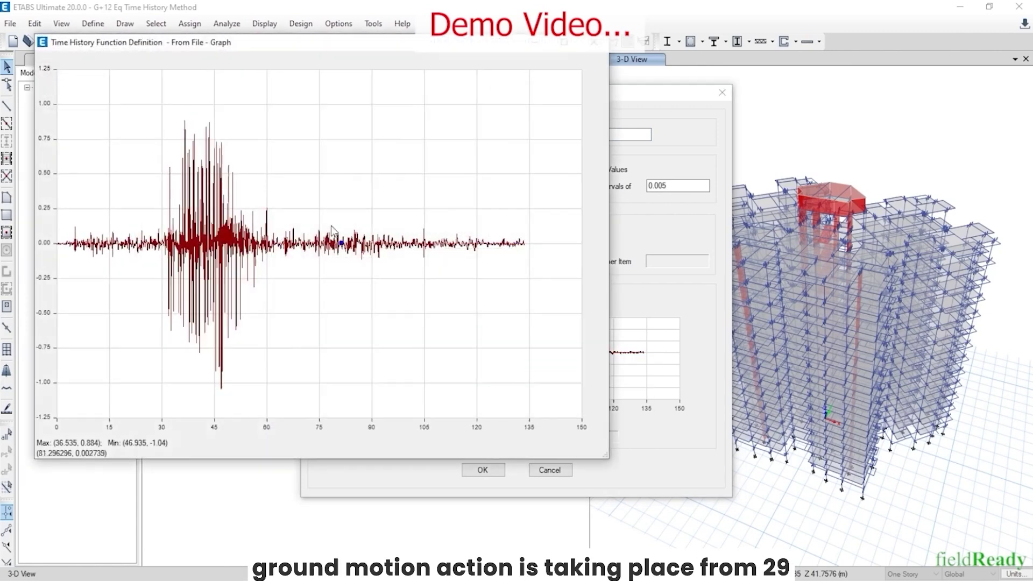